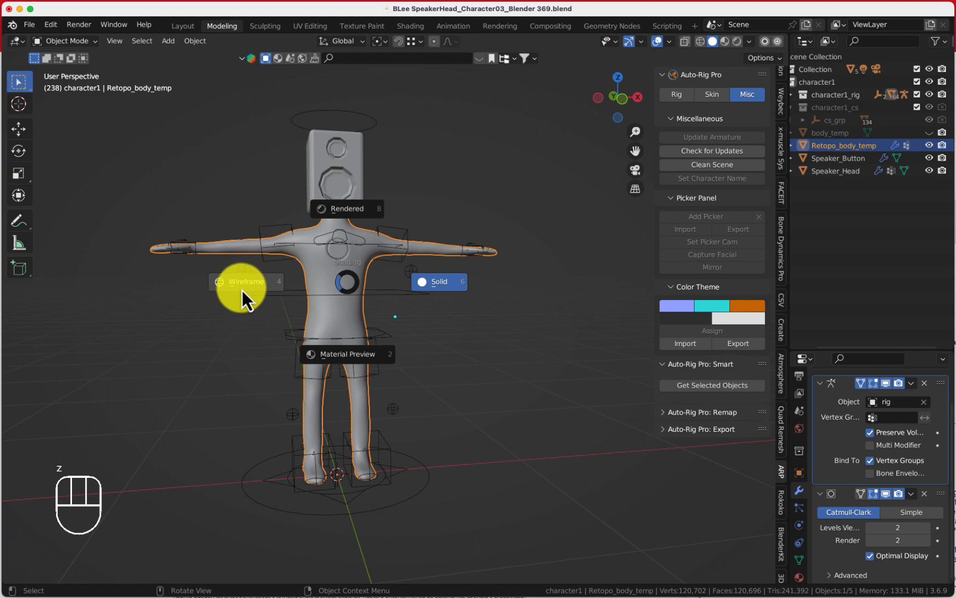
Switch the viewport to wireframe shading to inspect the body mesh, then return to solid shading
click(242, 290)
mouse_move(244, 291)
middle_down()
mouse_move(194, 353)
mouse_move(295, 251)
mouse_move(268, 249)
mouse_move(473, 373)
mouse_move(424, 378)
mouse_move(441, 408)
middle_up()
scroll(199, 346, up, 3)
key(z)
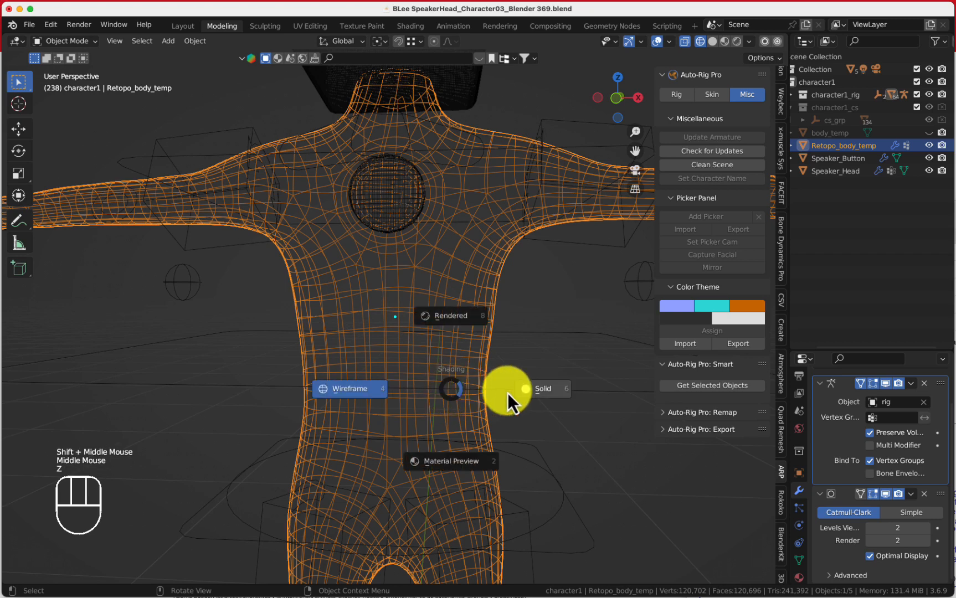
scroll(532, 390, down, 1)
scroll(531, 387, down, 2)
middle_drag(532, 387, 473, 304)
scroll(506, 411, down, 1)
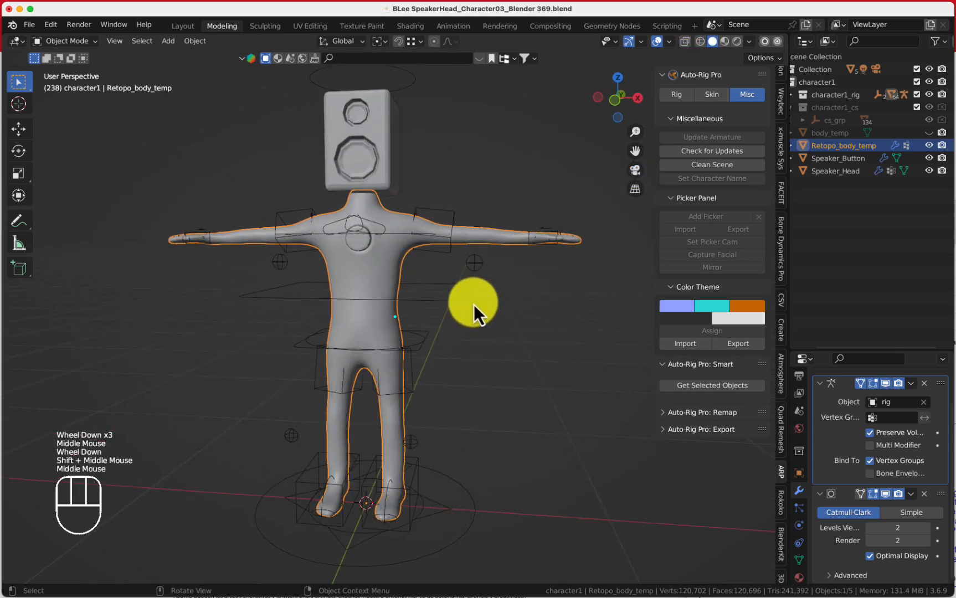
scroll(519, 247, down, 2)
middle_drag(516, 255, 525, 267)
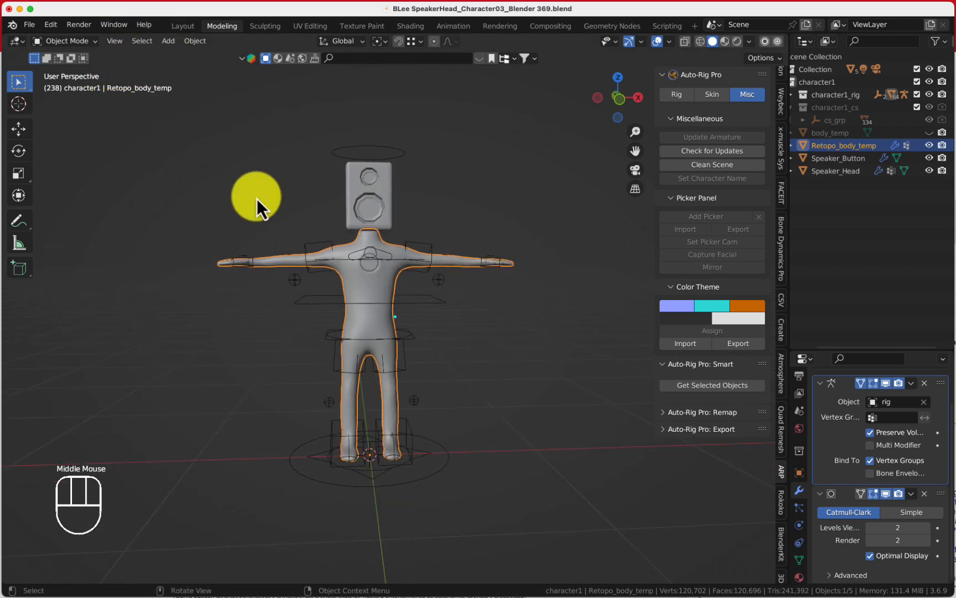
Select the body mesh and add the character rig to the selection
click(57, 42)
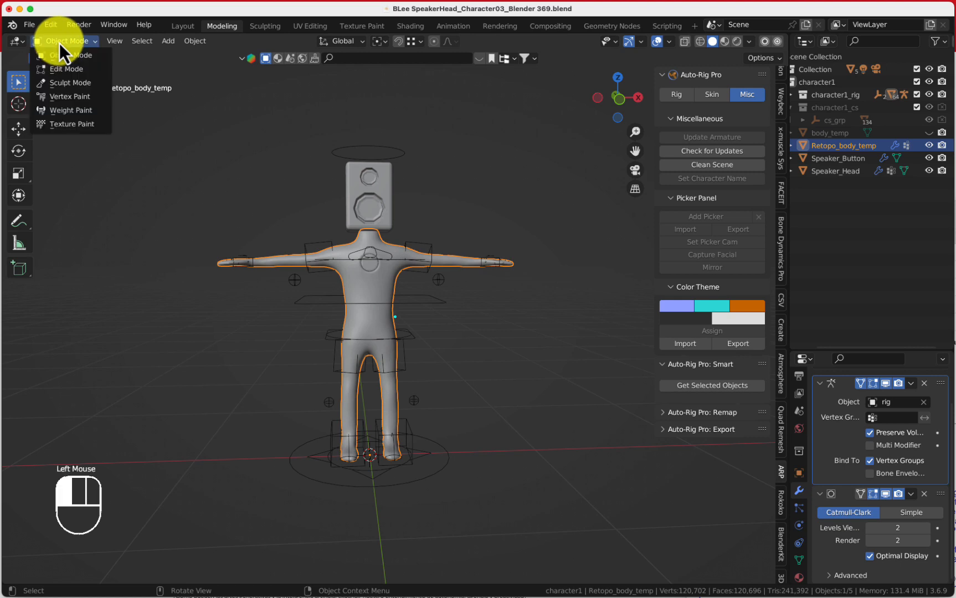
click(225, 205)
click(286, 269)
scroll(358, 239, up, 2)
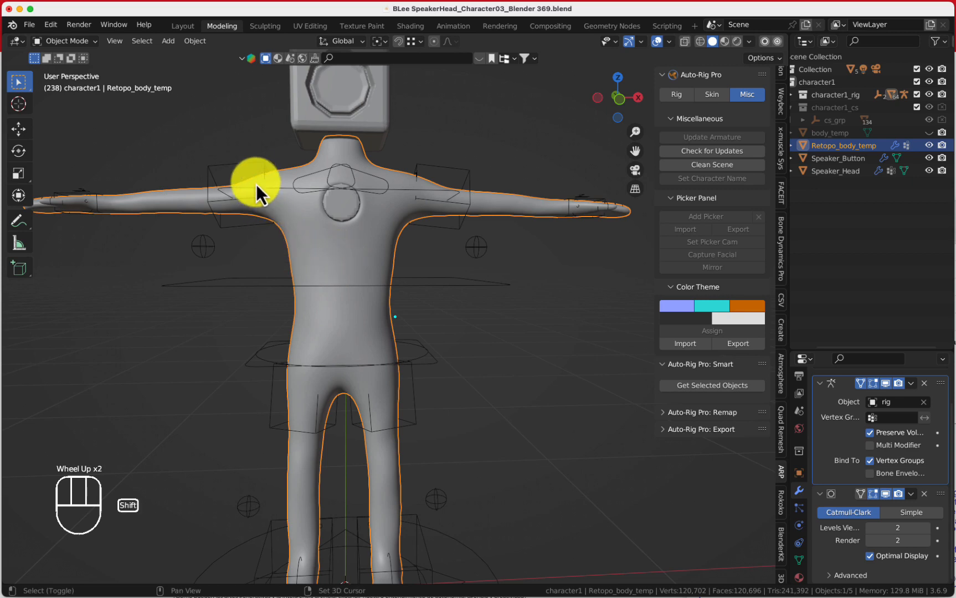
shift+click(250, 165)
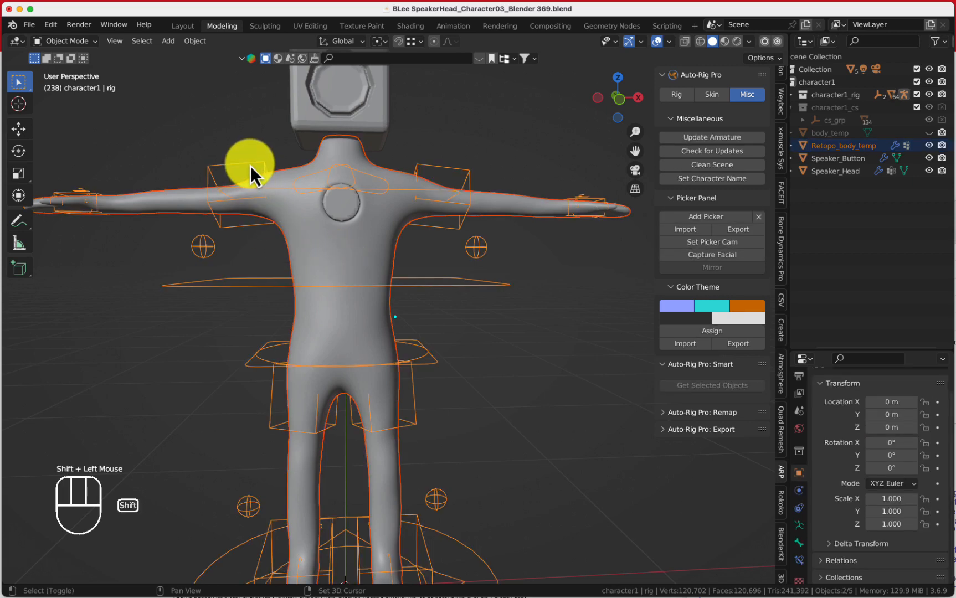
Bind the body mesh to the rig in Auto-Rig Pro's Skin section using the Heat Maps engine
scroll(300, 242, down, 2)
middle_drag(321, 244, 376, 244)
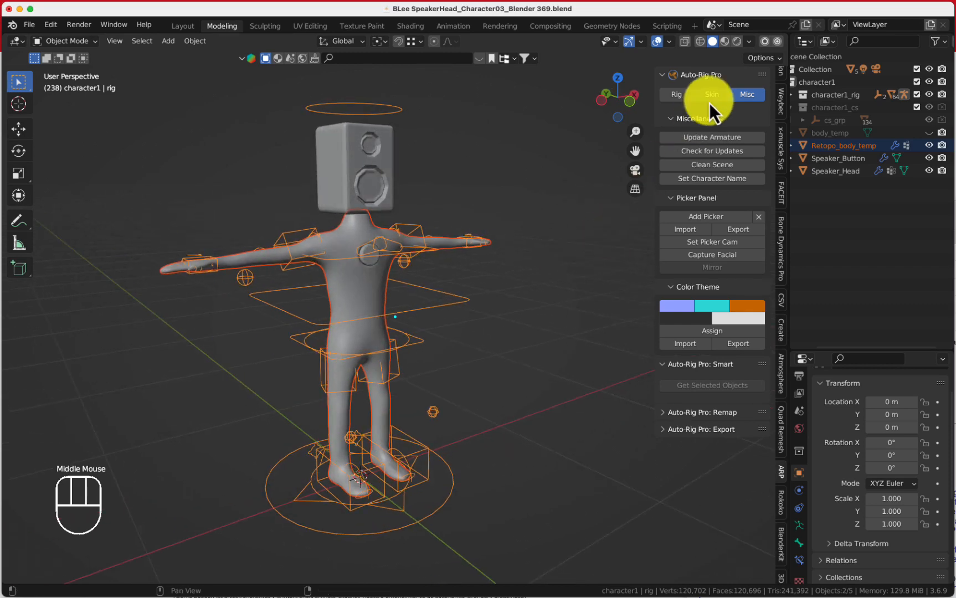
click(713, 98)
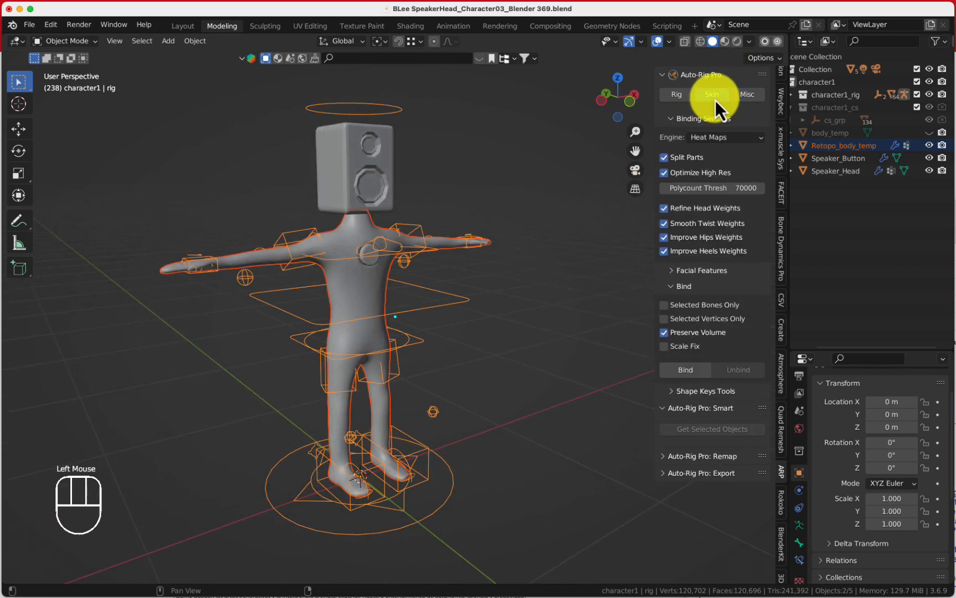
click(727, 138)
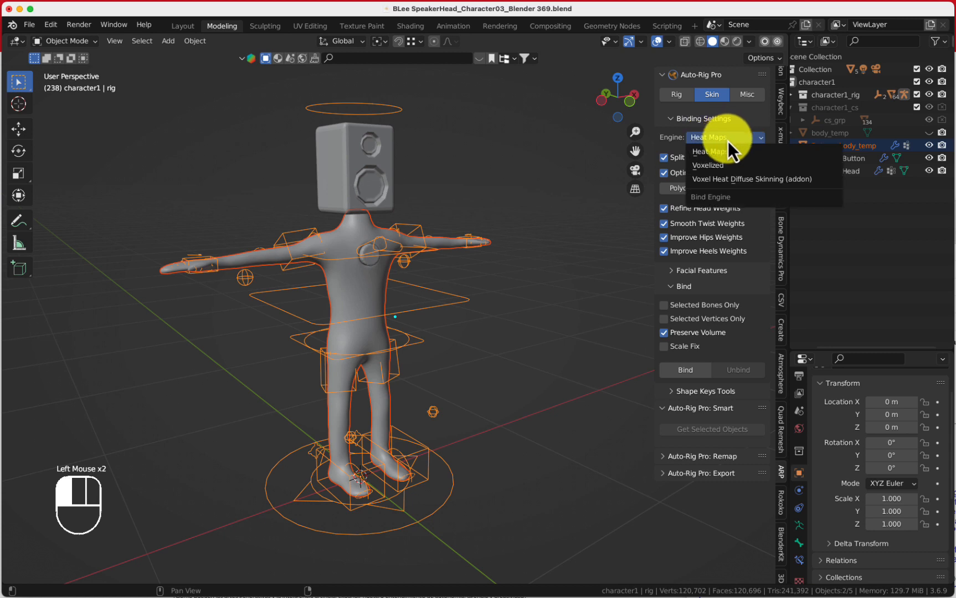
click(726, 150)
click(747, 141)
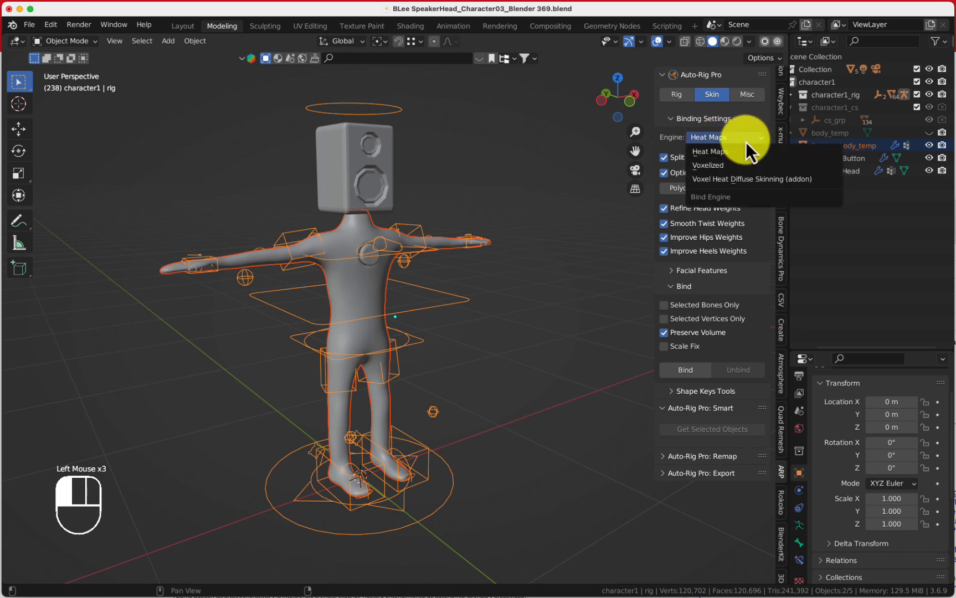
click(727, 153)
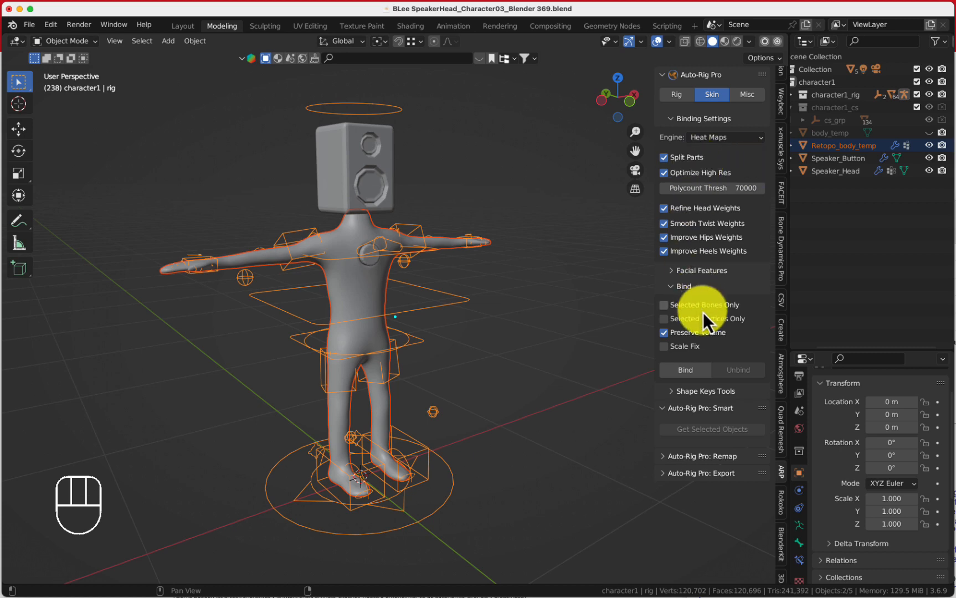
click(696, 375)
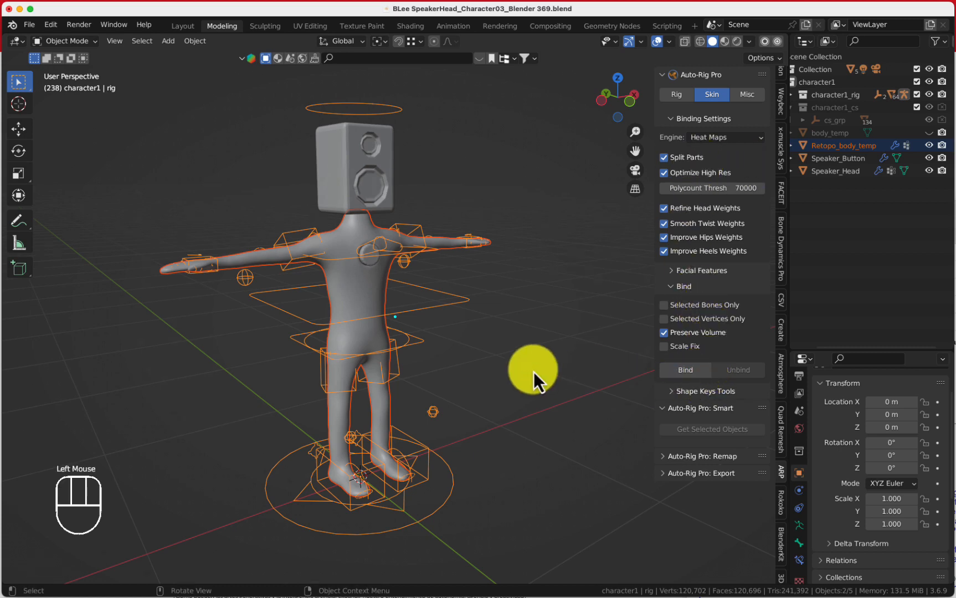
Switch the rig into Pose Mode
middle_drag(493, 330, 452, 326)
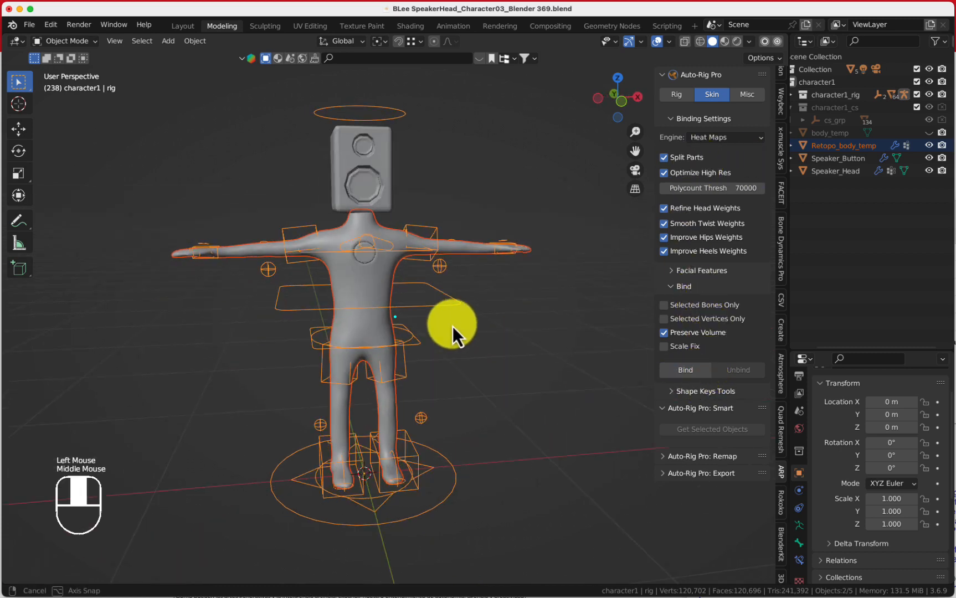
click(71, 41)
click(67, 84)
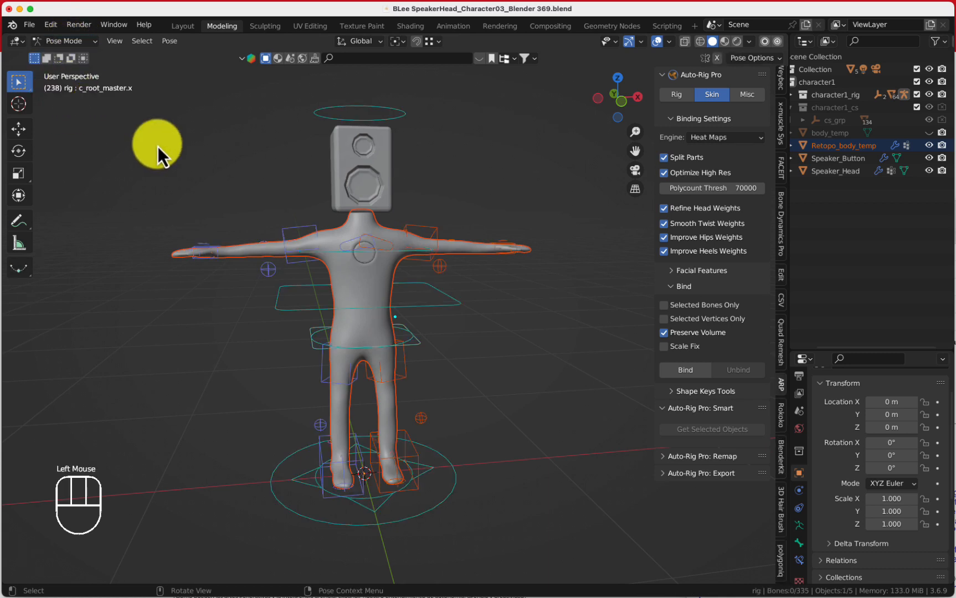
Move the right hand IK control up beside the head
click(212, 249)
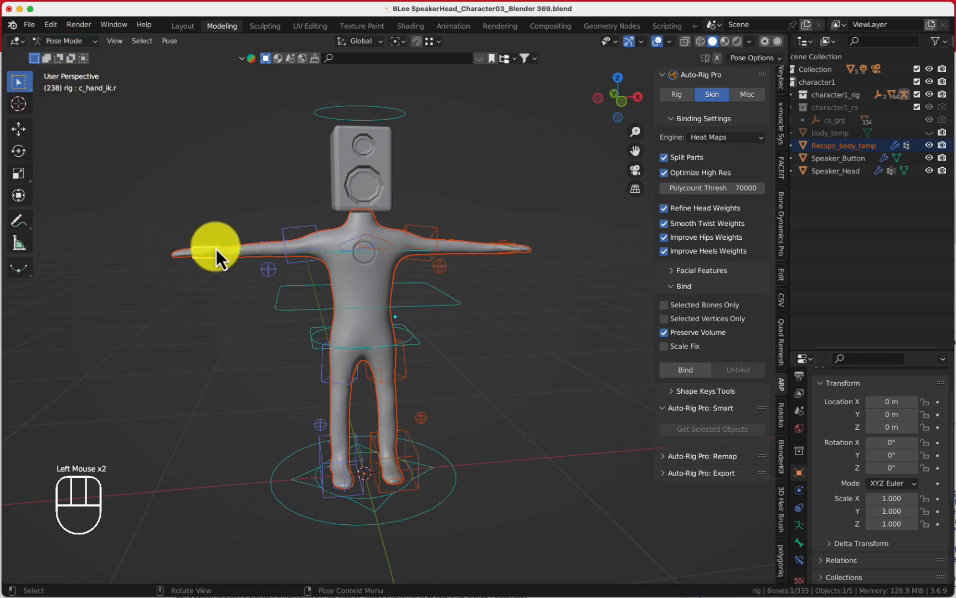
key(g)
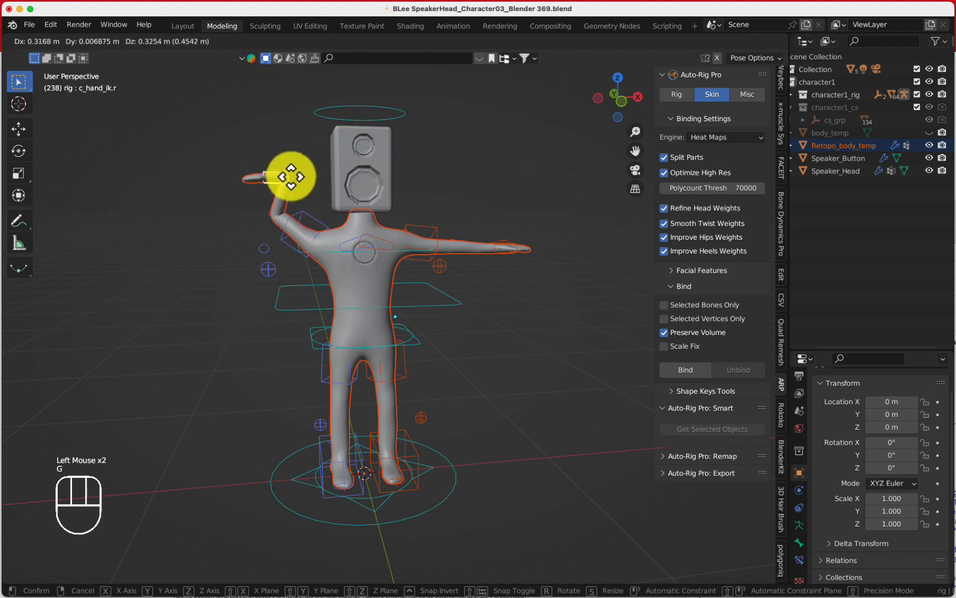
click(286, 173)
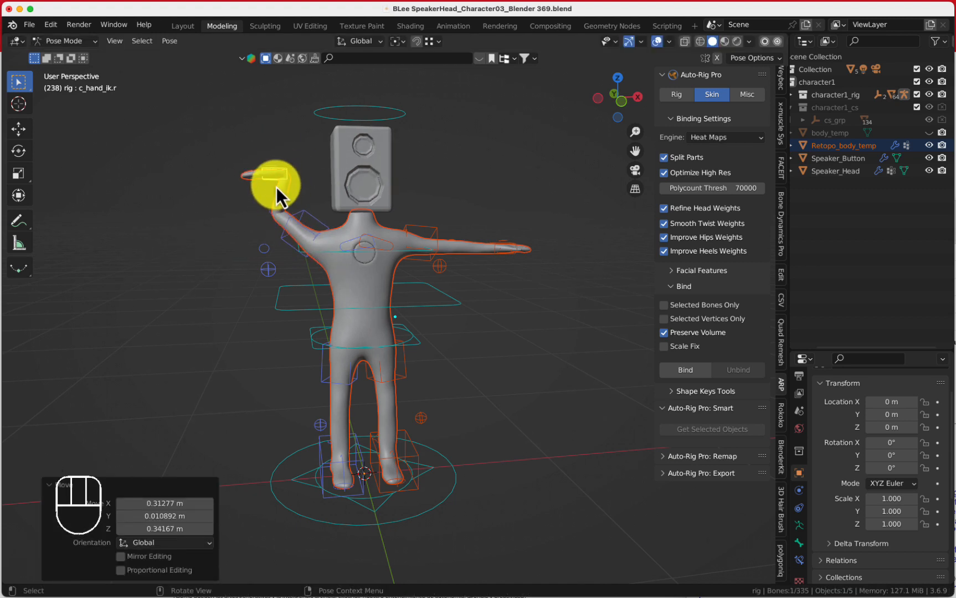
Switch to the Rotate tool and rotate the right hand control
key(shift+space)
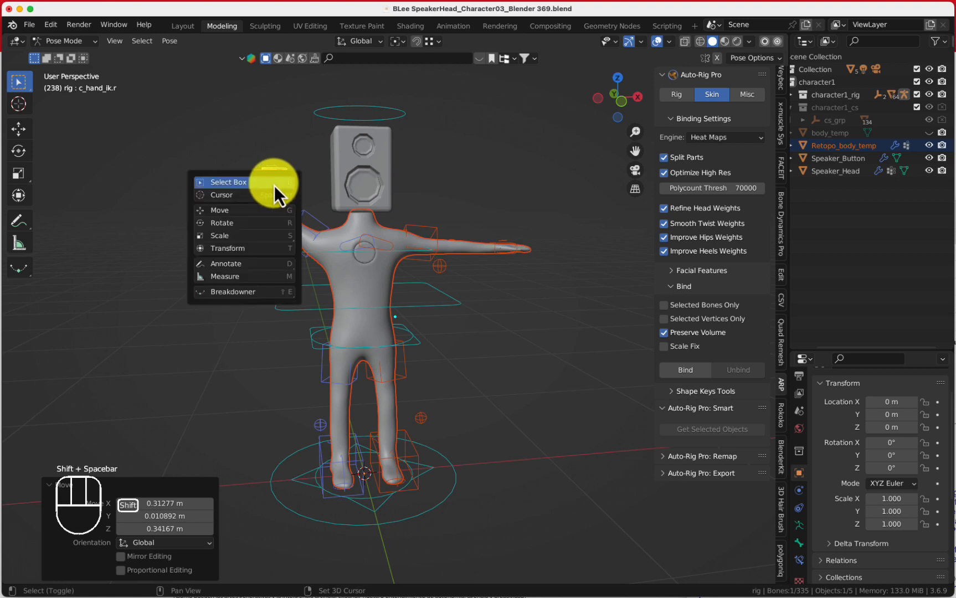
click(232, 224)
drag(257, 198, 323, 136)
Reposition the right hand control closer to the side of the head
key(g)
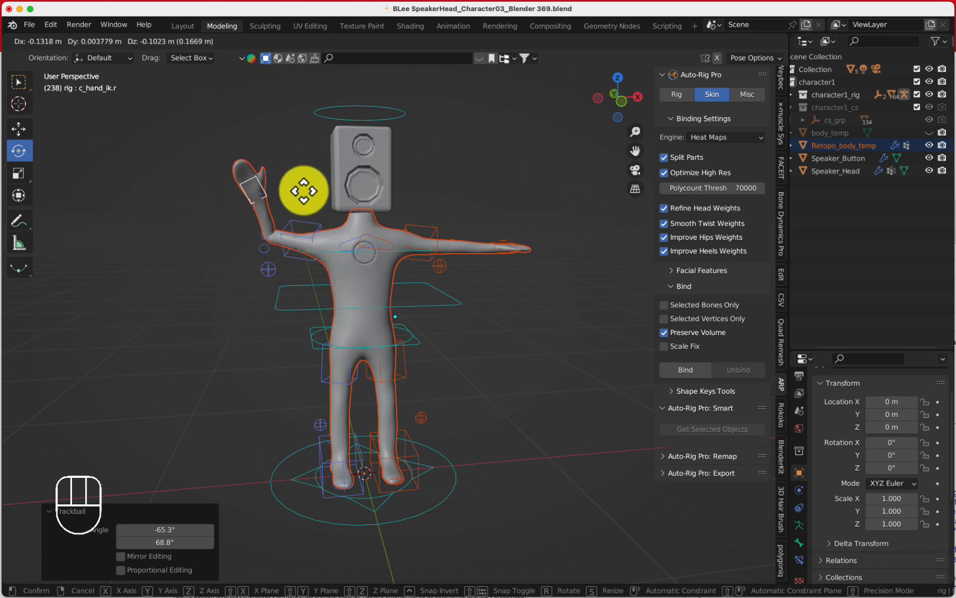
click(288, 183)
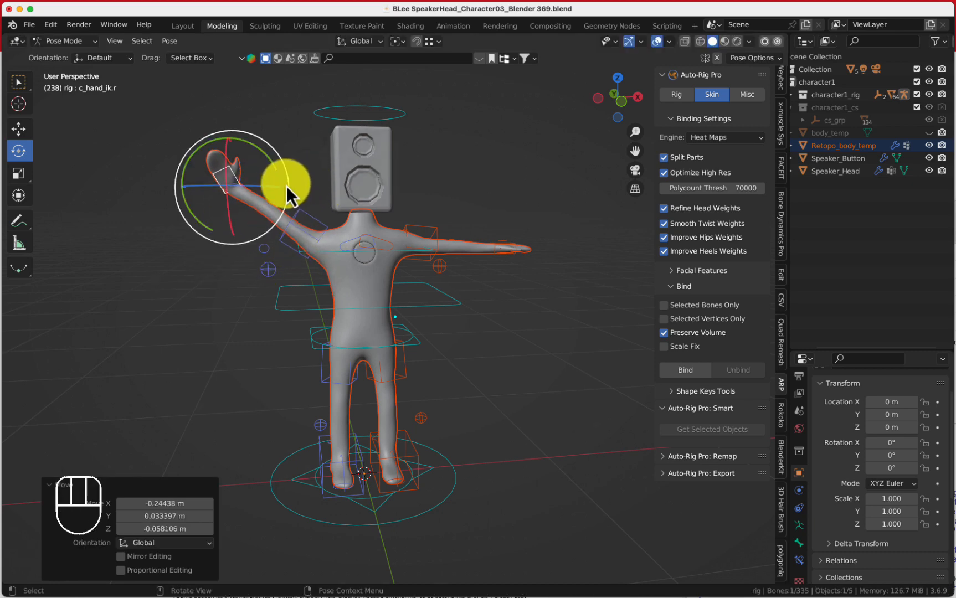
middle_drag(288, 183, 324, 207)
key(g)
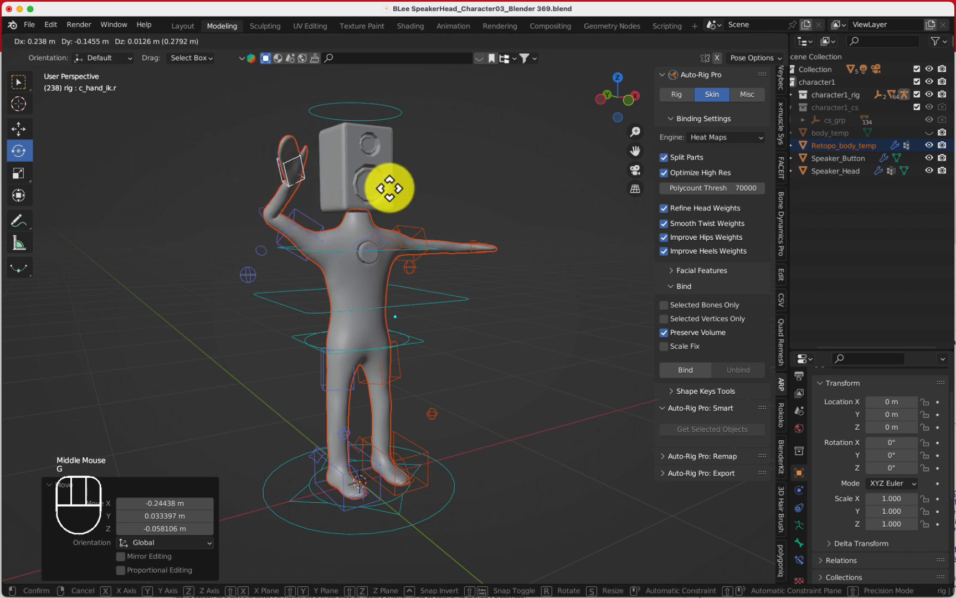
click(398, 168)
middle_drag(398, 170, 341, 192)
key(g)
click(293, 180)
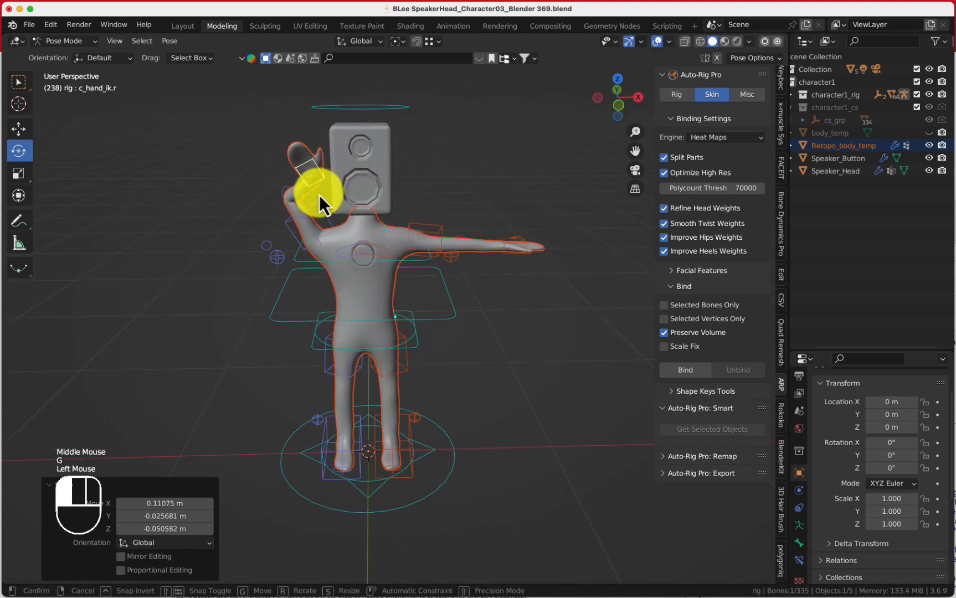
Rotate the right hand about -28.4° around Y and refine its position beside the head
drag(319, 195, 333, 135)
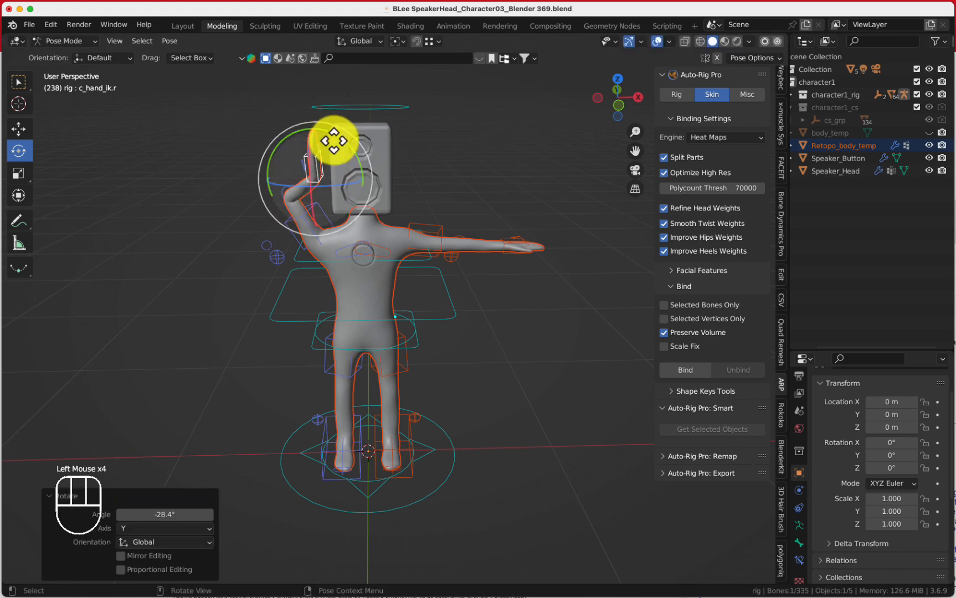
key(g)
click(346, 153)
middle_drag(347, 154, 404, 245)
key(g)
click(434, 172)
key(g)
click(372, 190)
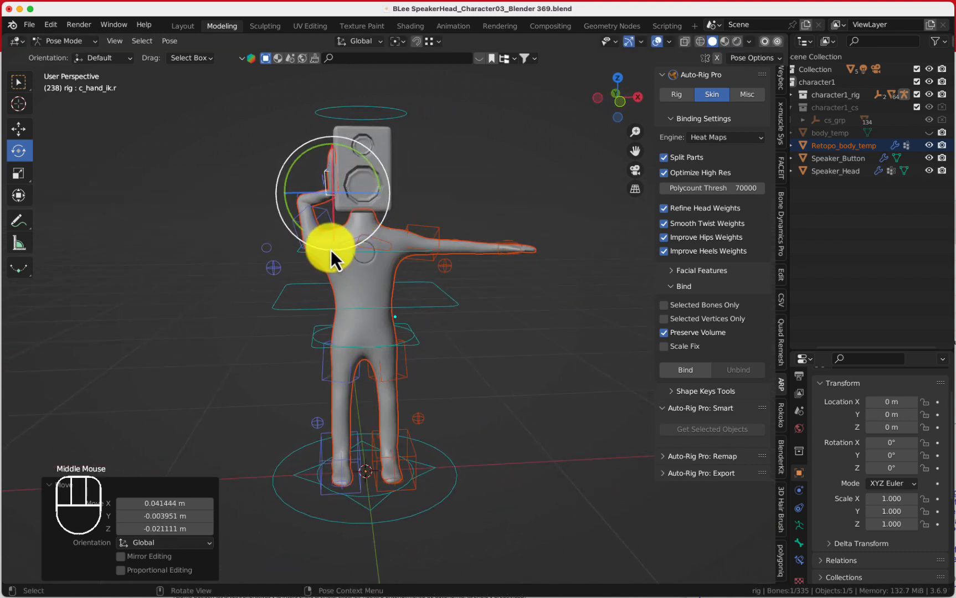
Select the right shoulder control and move it
click(353, 243)
click(352, 243)
key(g)
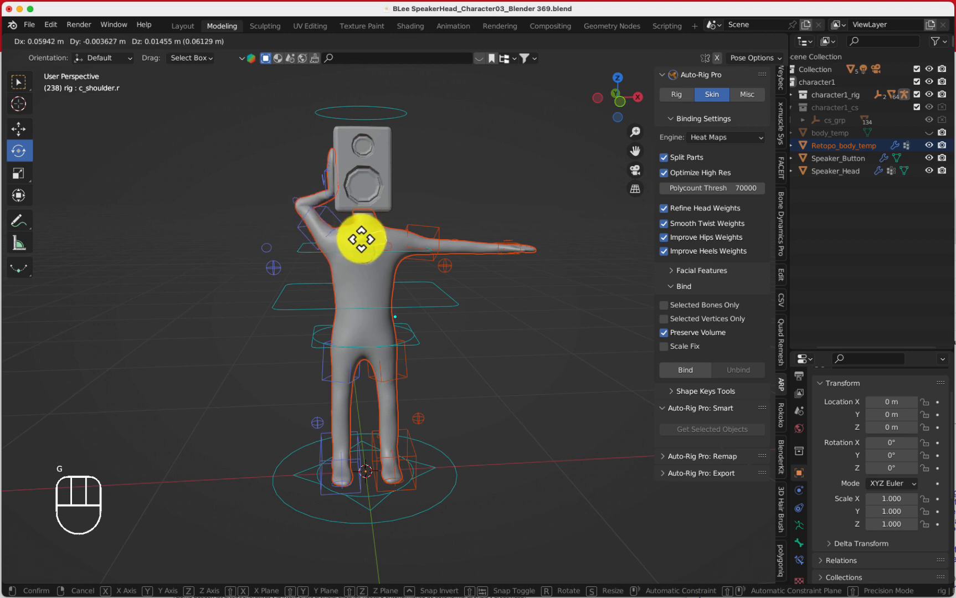
click(348, 240)
Move the right arm pole control to redirect the elbow
click(276, 272)
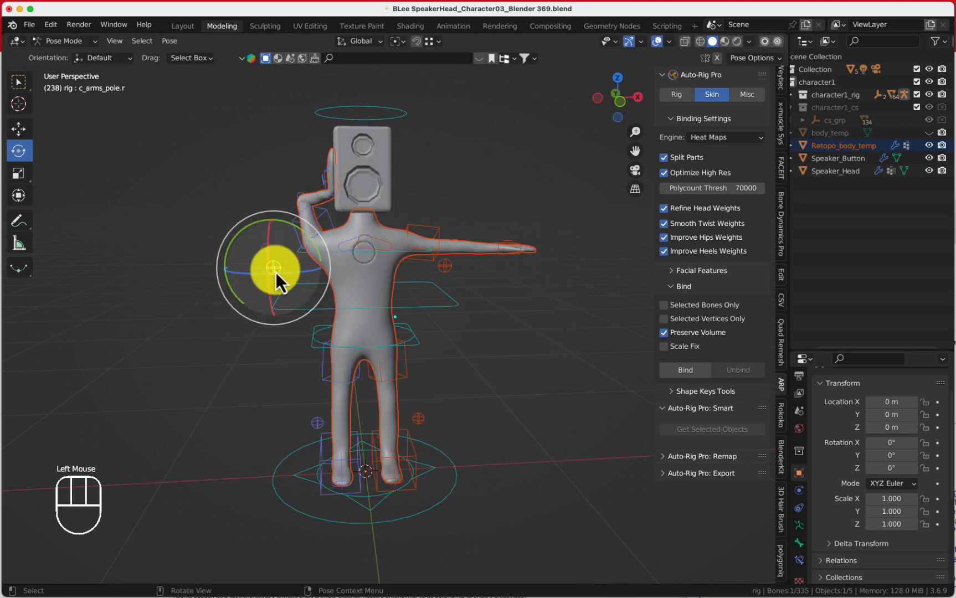
middle_drag(275, 272, 423, 263)
key(g)
click(415, 252)
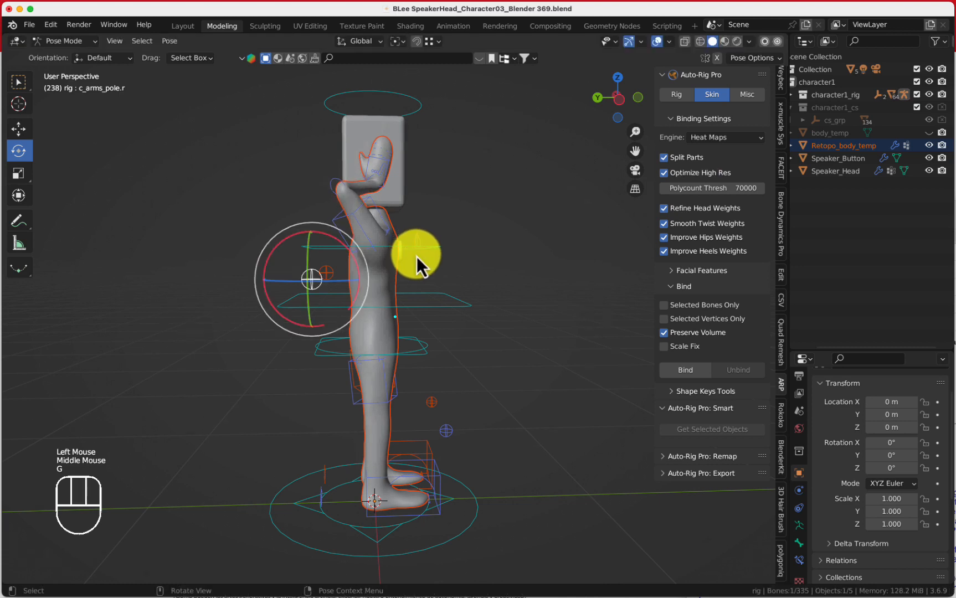
Move the right arm stretch control
click(337, 181)
key(g)
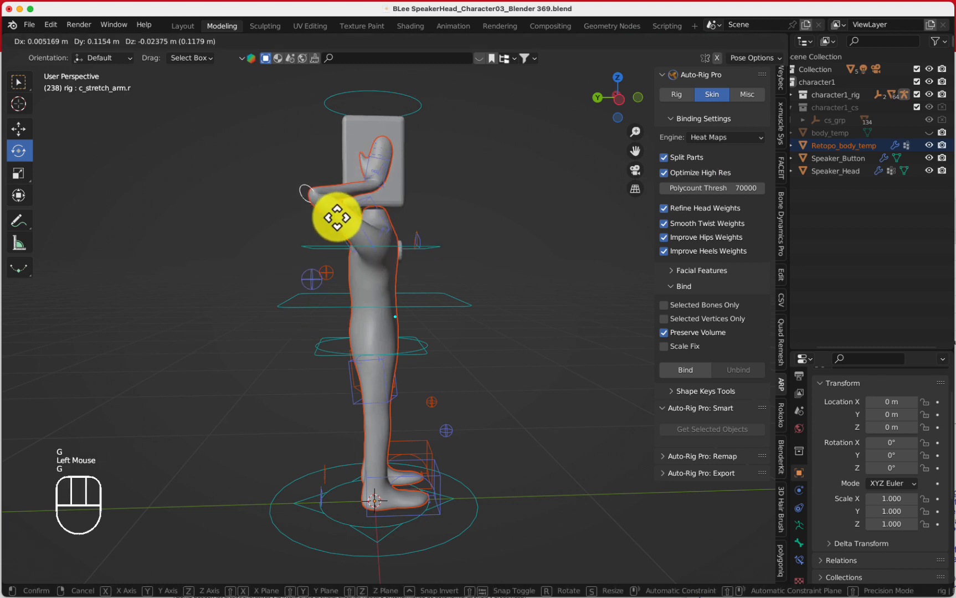
click(331, 213)
Move the right arm pole control further to refine the elbow direction
click(313, 286)
key(g)
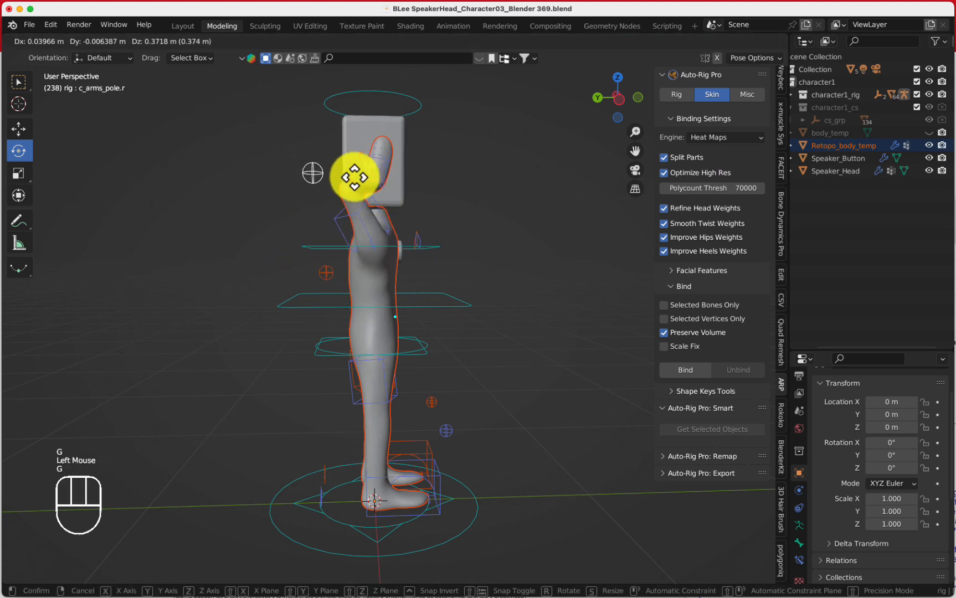
click(352, 184)
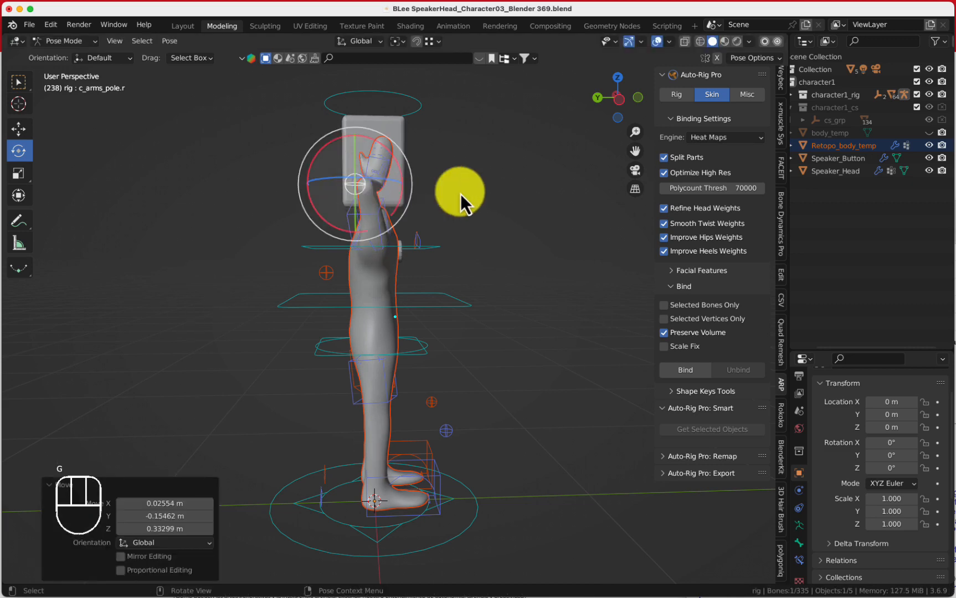
mouse_move(460, 195)
middle_down()
mouse_move(342, 212)
mouse_move(328, 194)
mouse_move(476, 196)
middle_up()
key(g)
click(332, 177)
key(g)
click(500, 198)
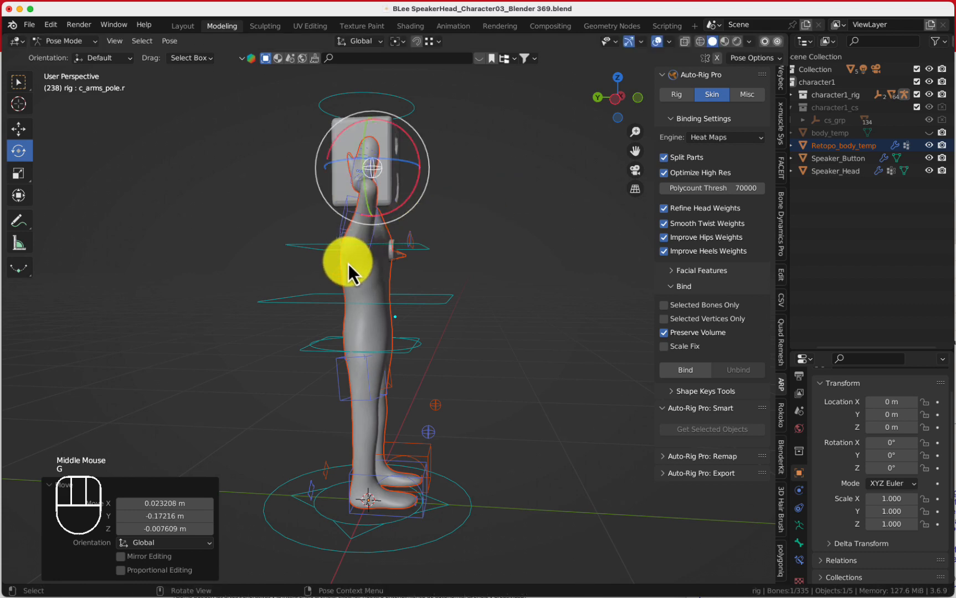
Select the left foot roll control and move it upward
middle_drag(351, 261, 406, 253)
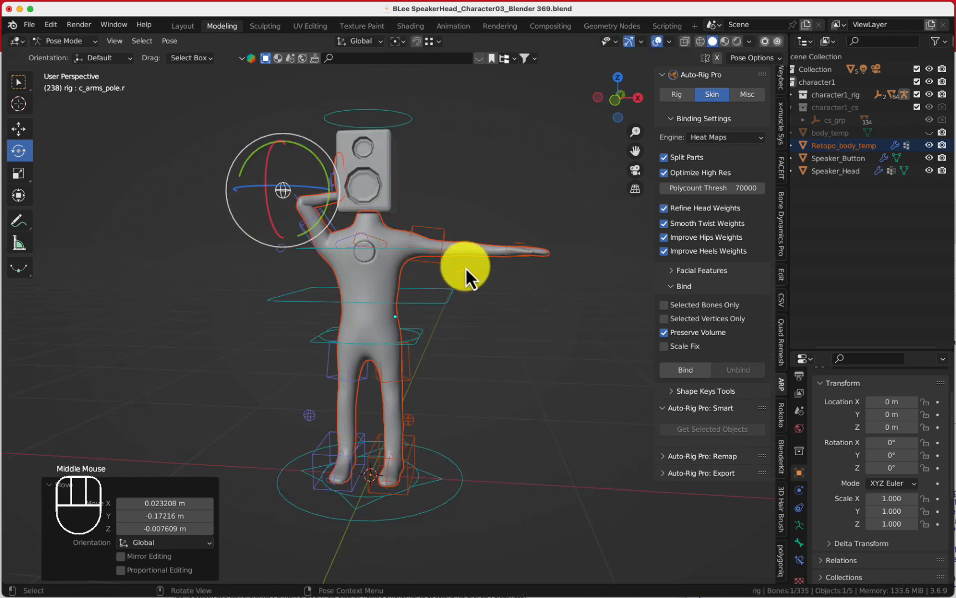
middle_drag(442, 446, 393, 438)
scroll(426, 481, up, 1)
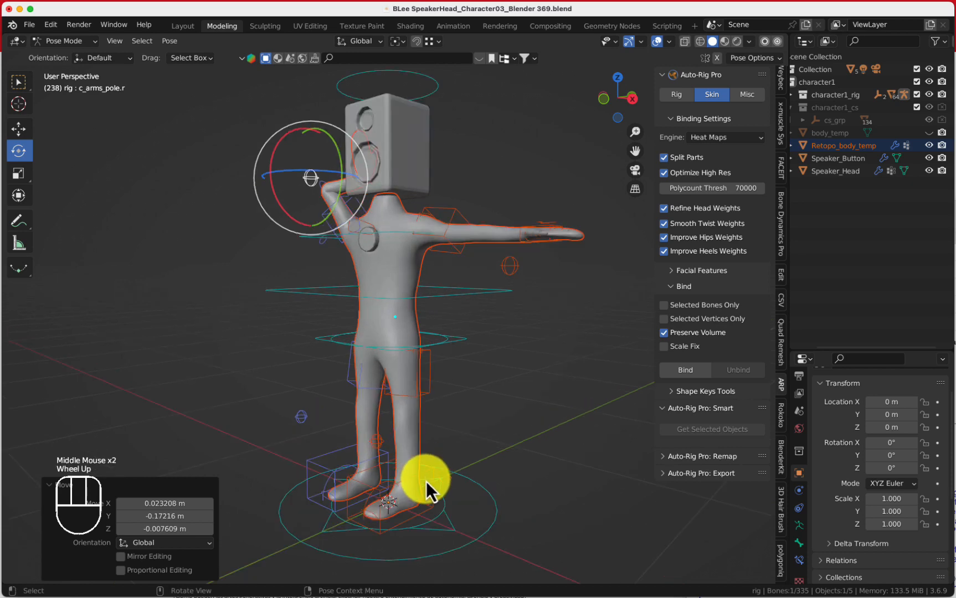
shift+middle_drag(426, 480, 411, 414)
click(421, 418)
key(g)
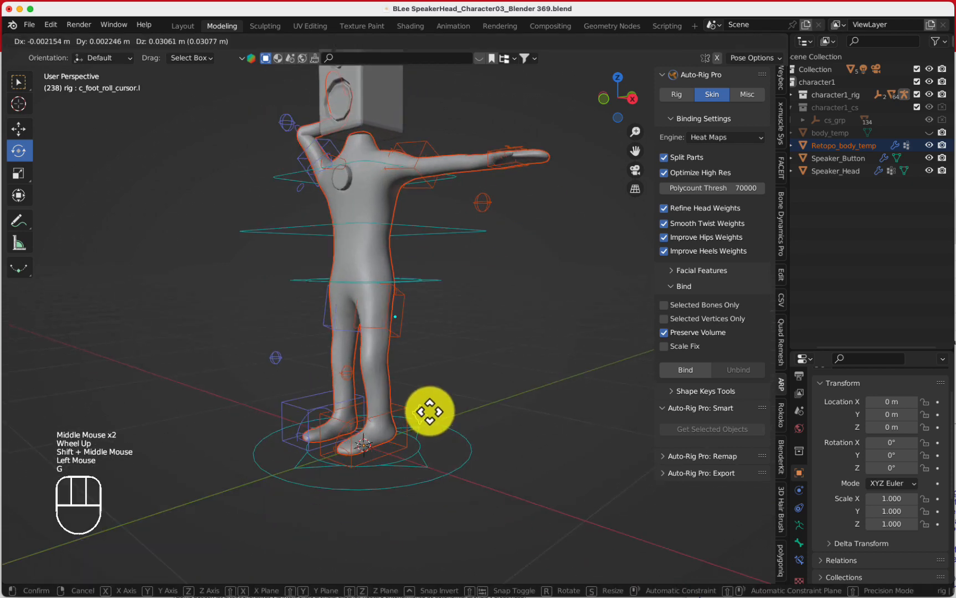
click(427, 387)
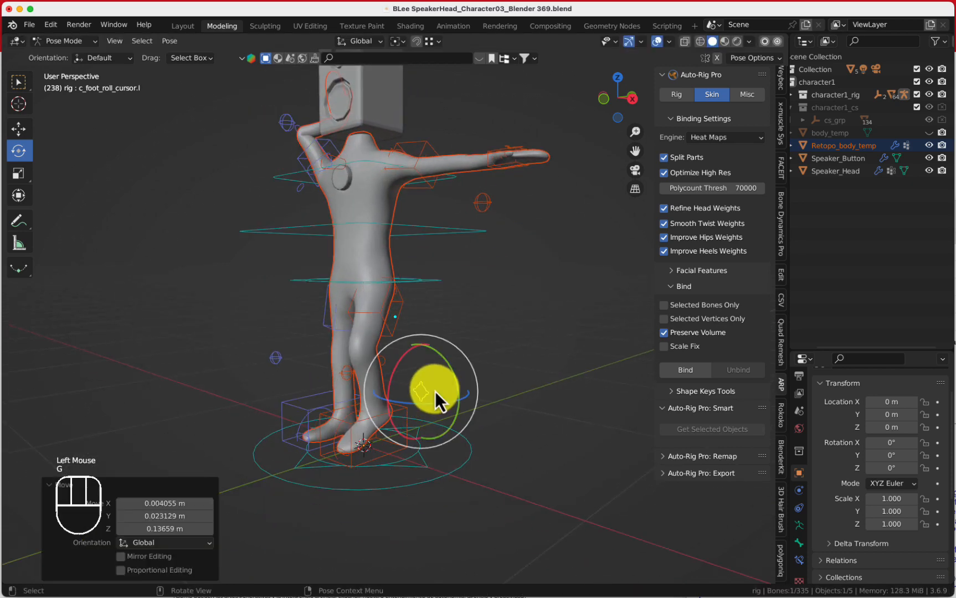
Move the left leg pole control to redirect the knee
middle_drag(433, 394, 336, 377)
click(335, 372)
middle_drag(361, 412, 482, 407)
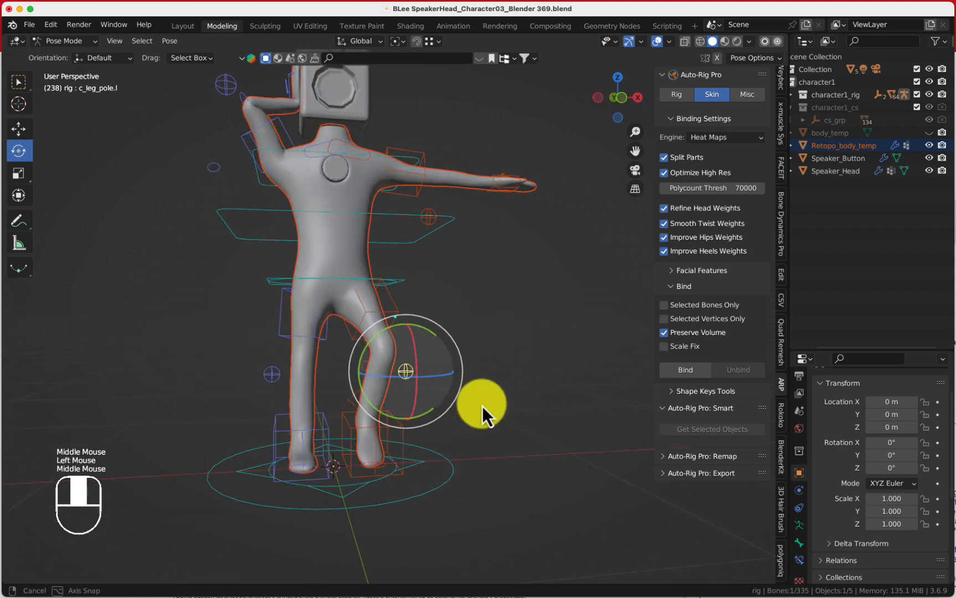
key(g)
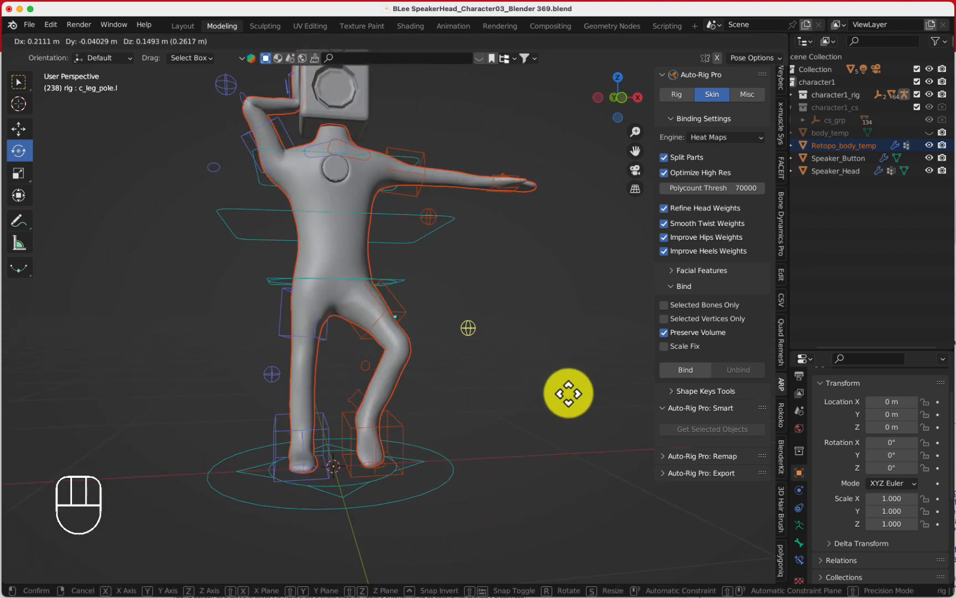
click(443, 398)
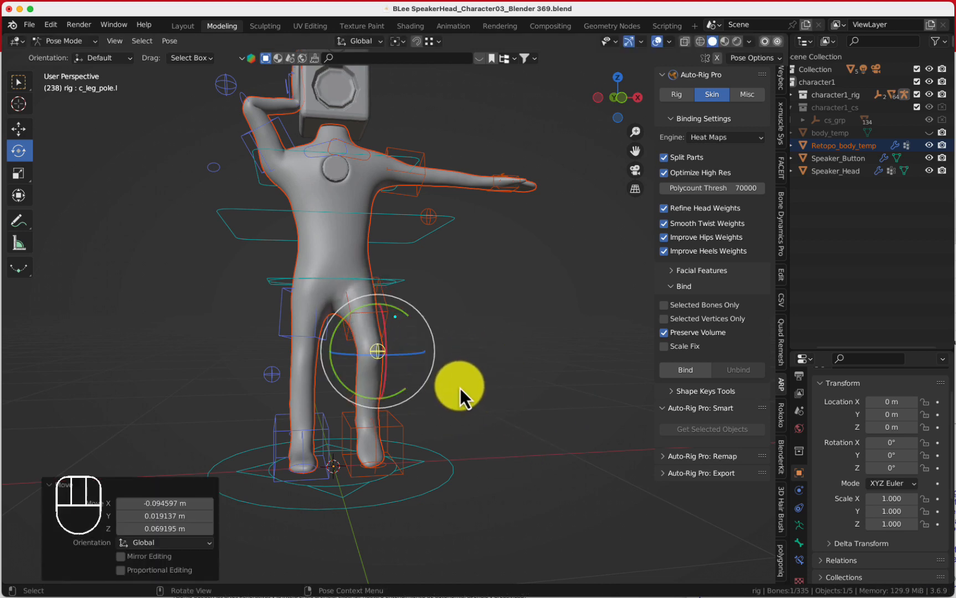
Move the left hand IK control up above the shoulder
click(515, 194)
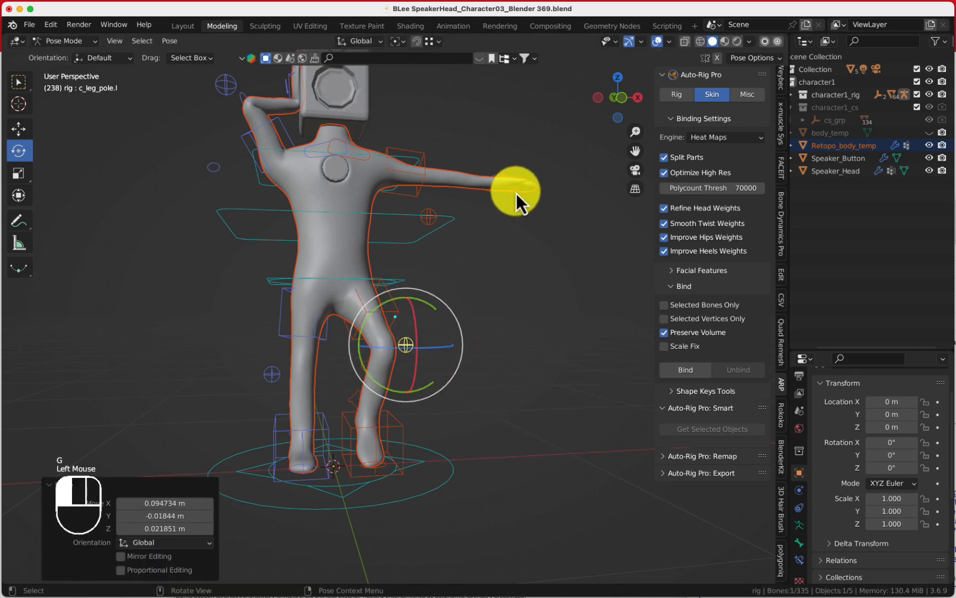
key(g)
click(470, 183)
Rotate the left hand IK control with the trackball to tilt the hand
drag(483, 176, 487, 156)
drag(417, 200, 495, 199)
drag(474, 141, 453, 137)
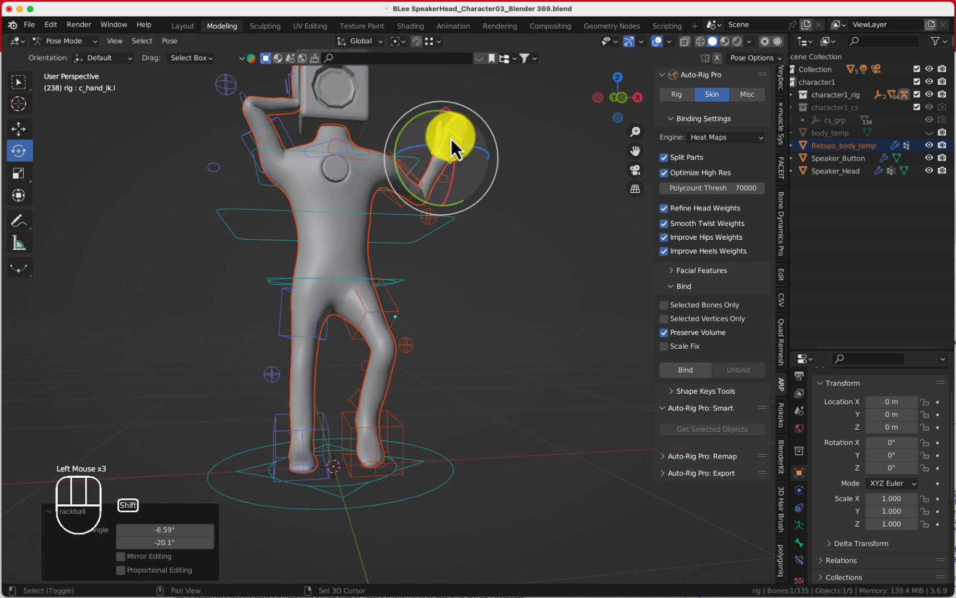
key(shift+space)
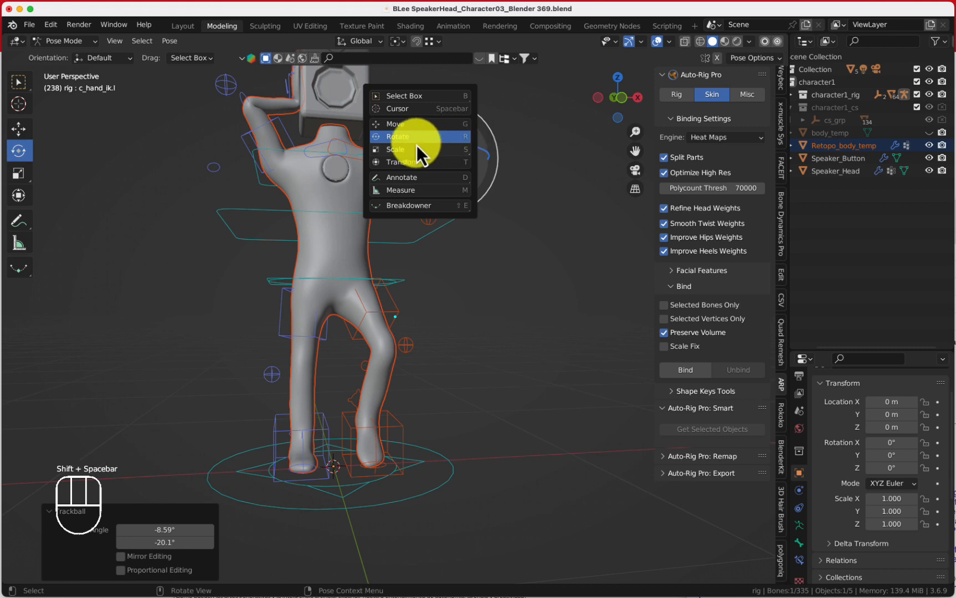
middle_drag(484, 158, 523, 230)
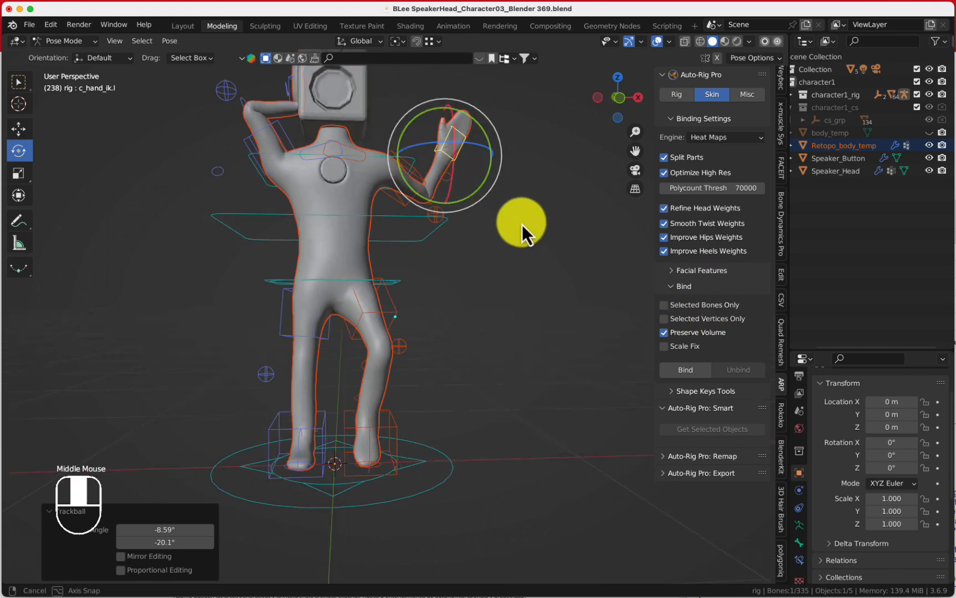
Move the left hand IK control higher above the head
scroll(522, 230, down, 2)
key(g)
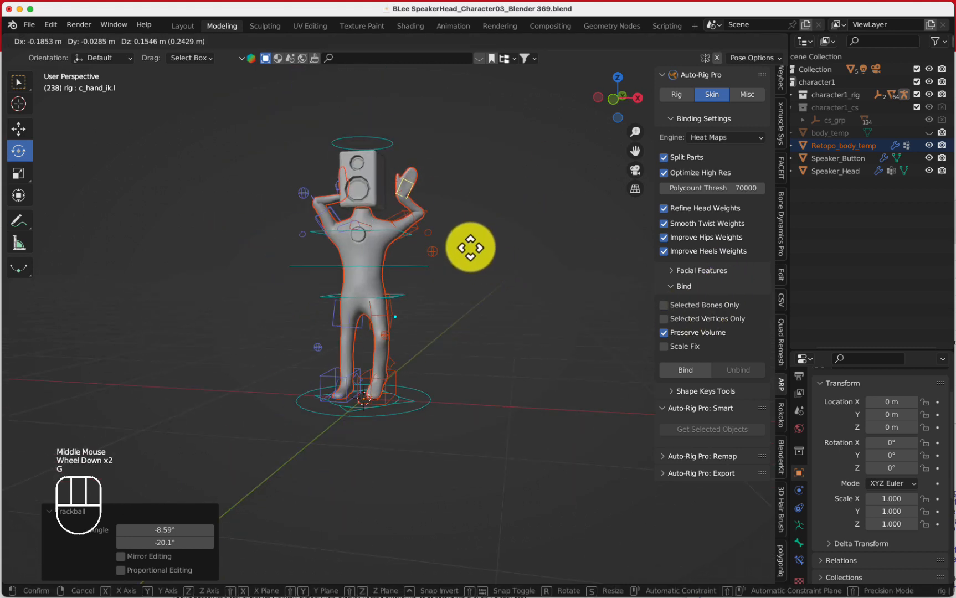
click(469, 249)
Adjust the left arm pole control to redirect the elbow
middle_drag(450, 265, 362, 320)
key(g)
middle_click(488, 307)
scroll(363, 320, up, 3)
click(413, 285)
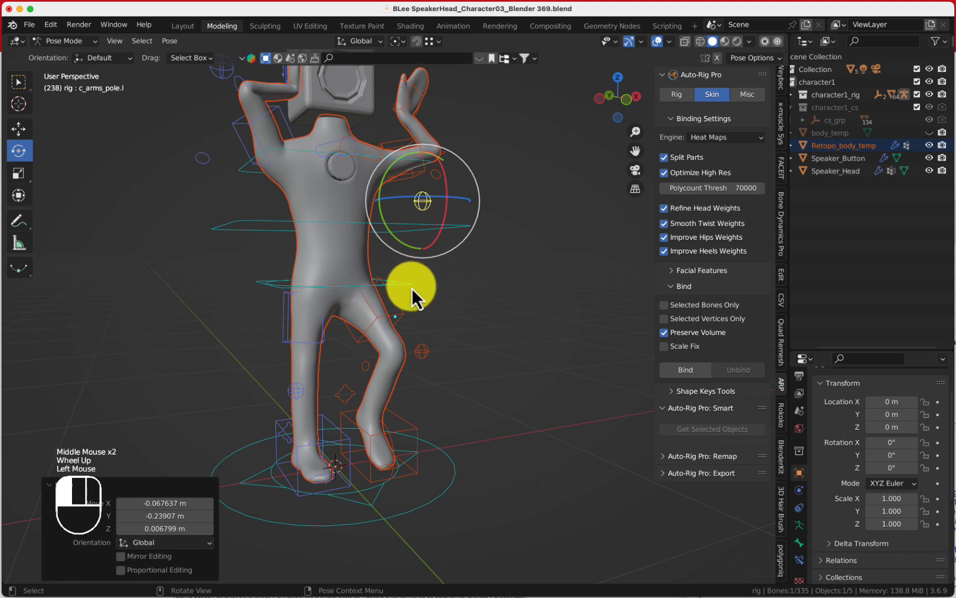
Move the root master control slightly to shift the character
key(g)
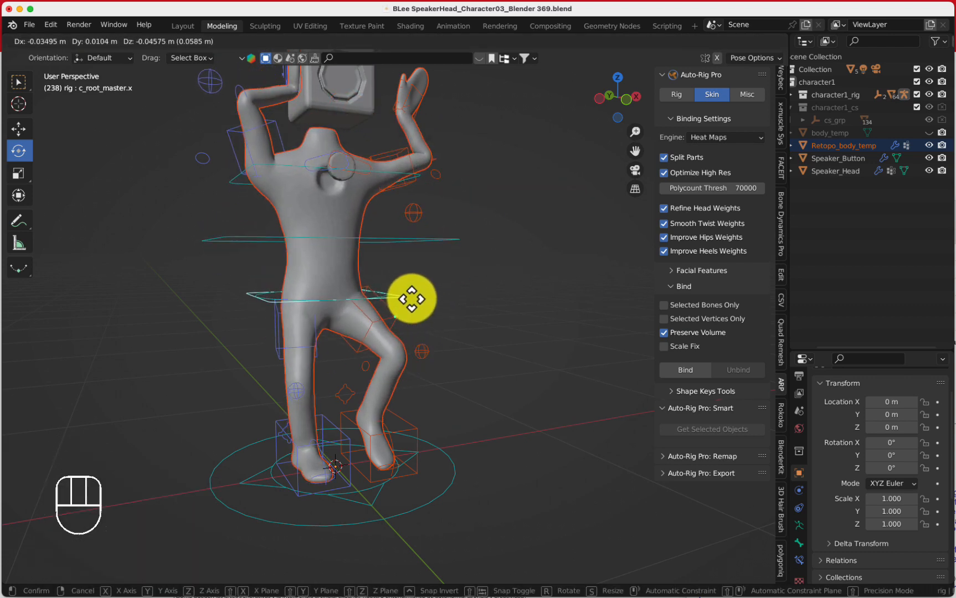
click(398, 283)
middle_drag(361, 182, 449, 291)
scroll(482, 267, up, 2)
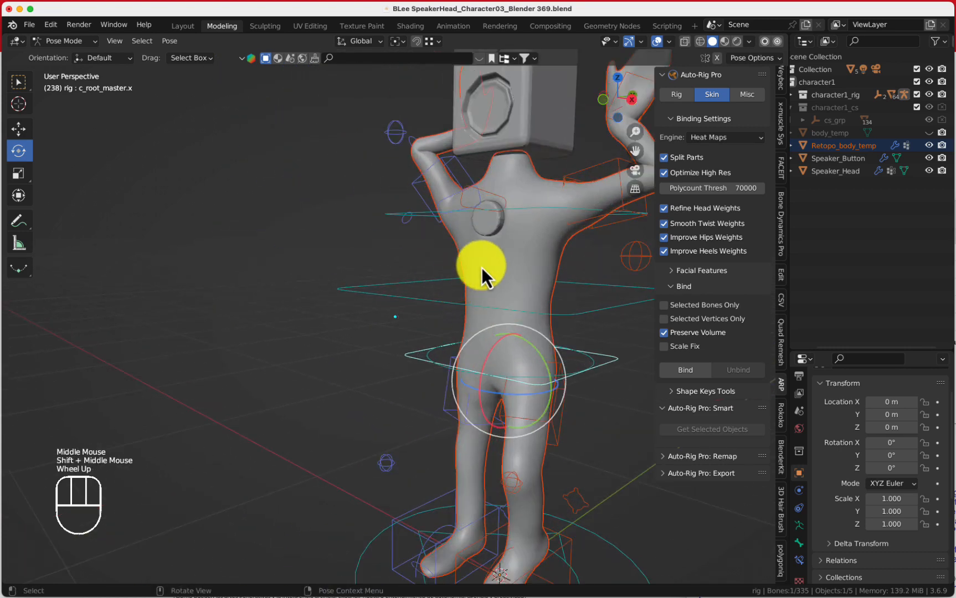
Switch to Object Mode and bind the speaker button mesh to the rig with Heat Maps
click(50, 40)
click(53, 52)
middle_drag(314, 318, 412, 296)
click(446, 268)
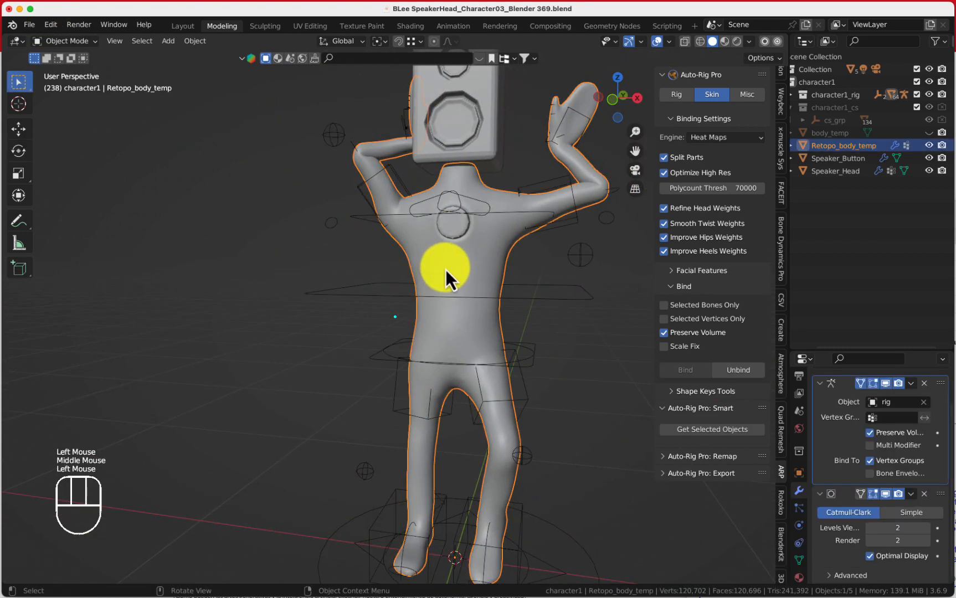
click(454, 227)
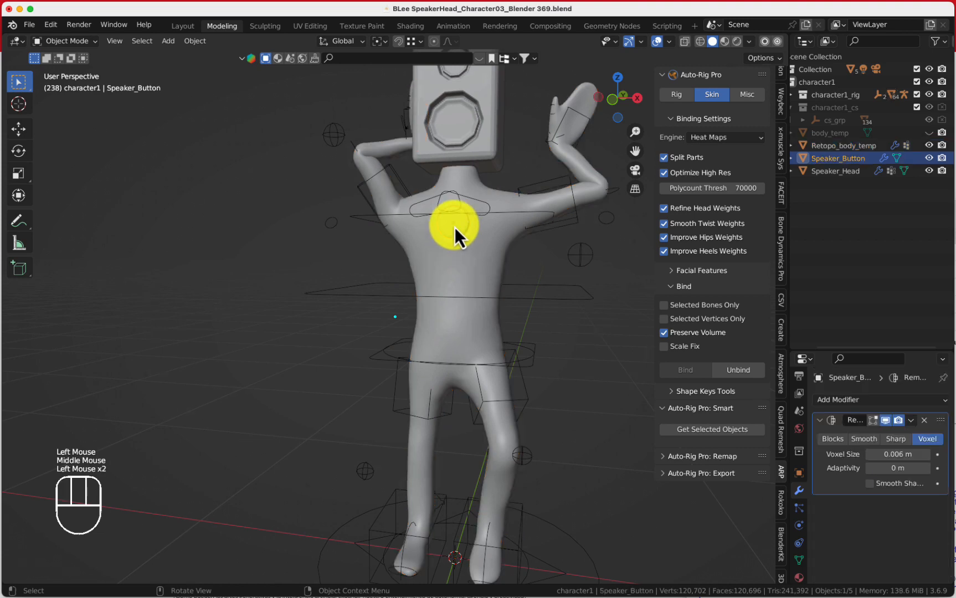
shift+click(553, 303)
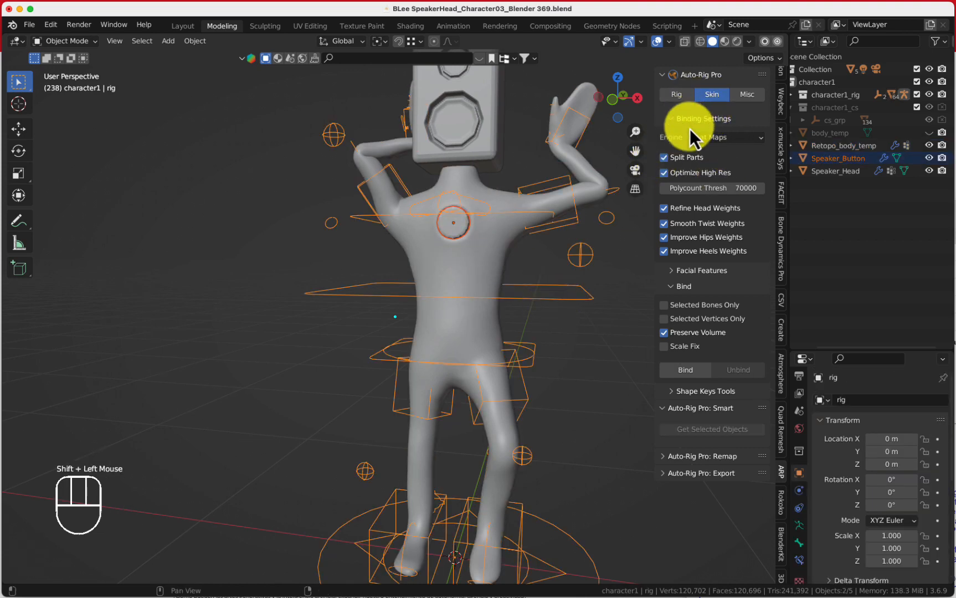
click(687, 370)
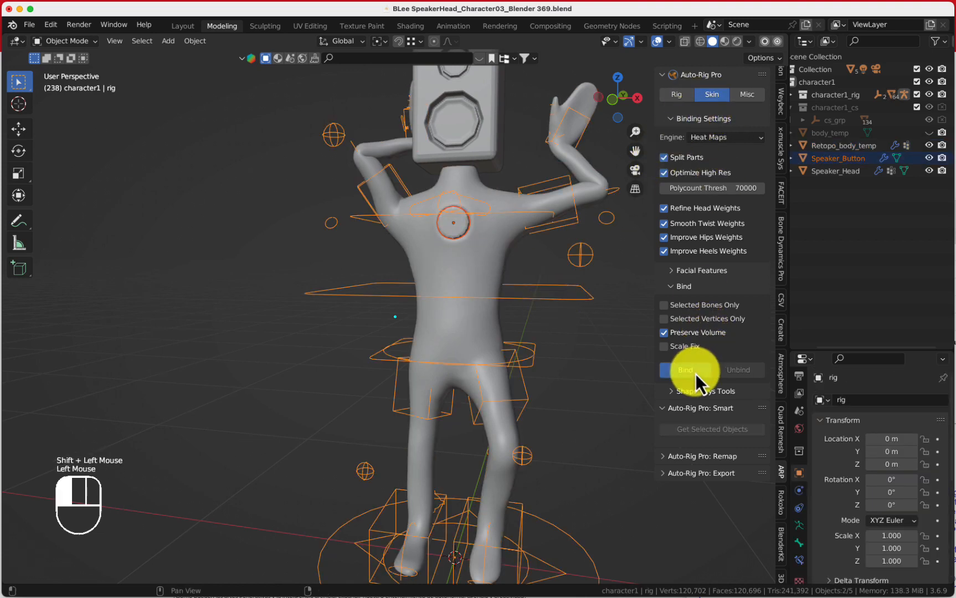
Bind the speaker head mesh to the rig as well
click(478, 156)
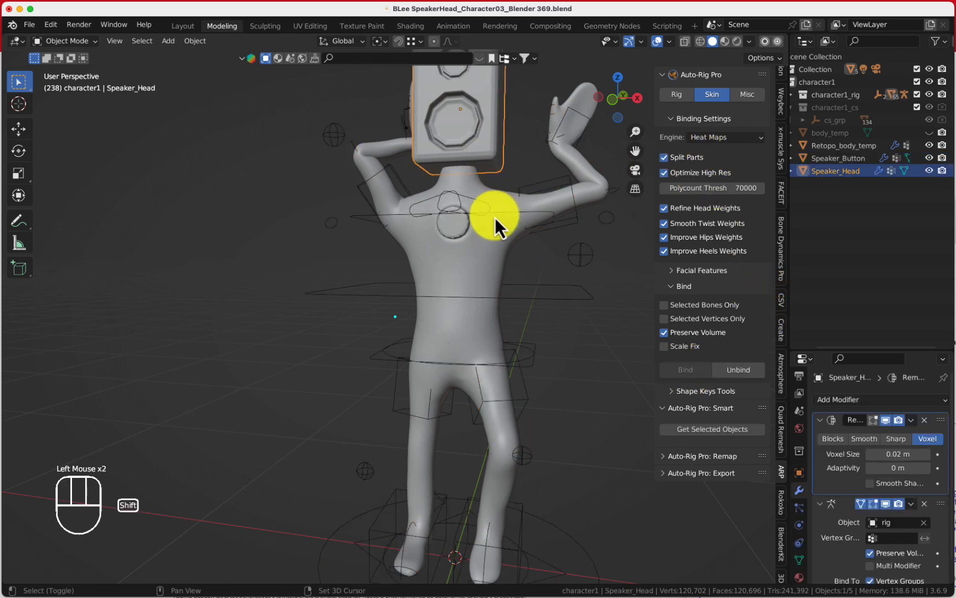
shift+click(531, 187)
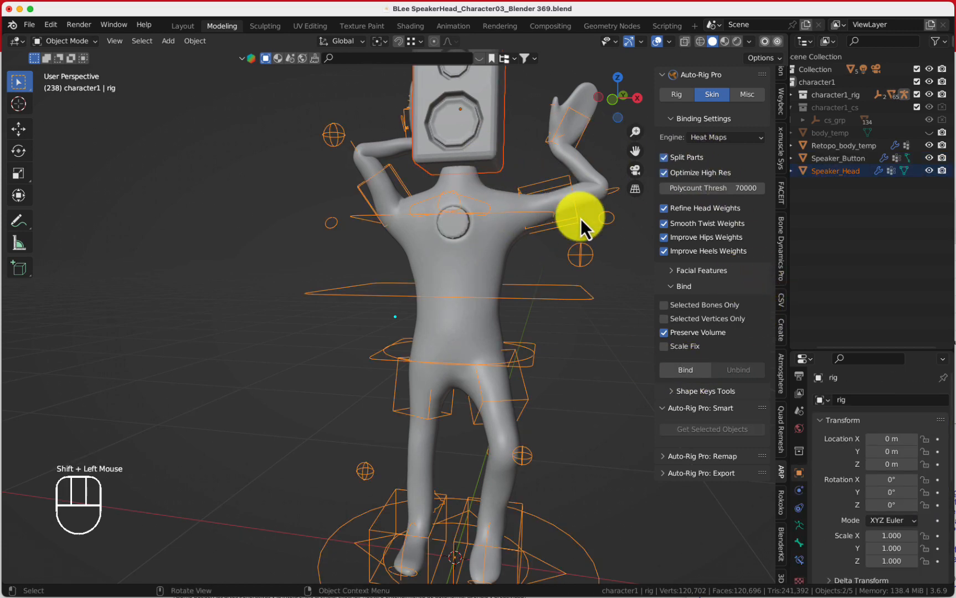
click(694, 375)
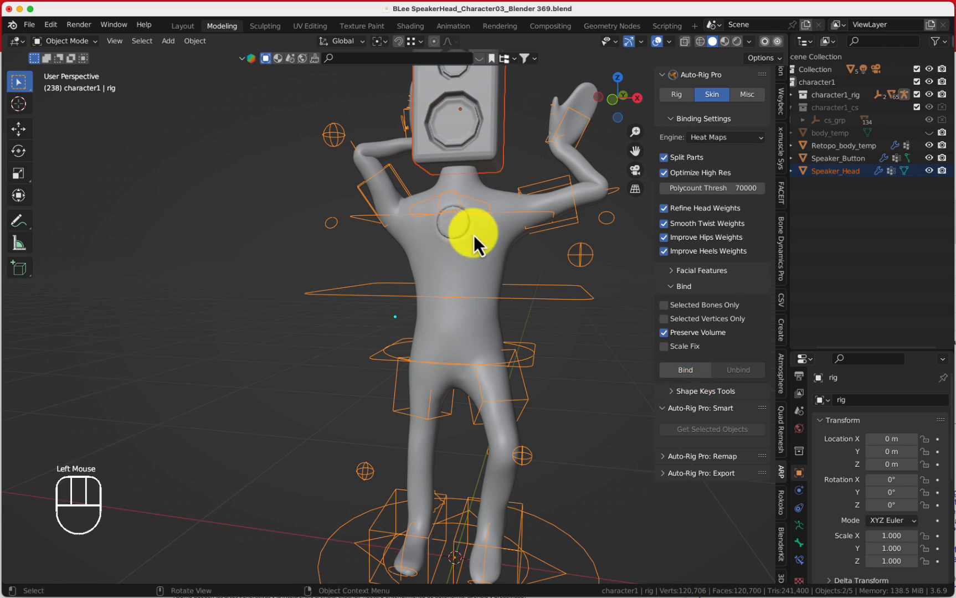
click(530, 360)
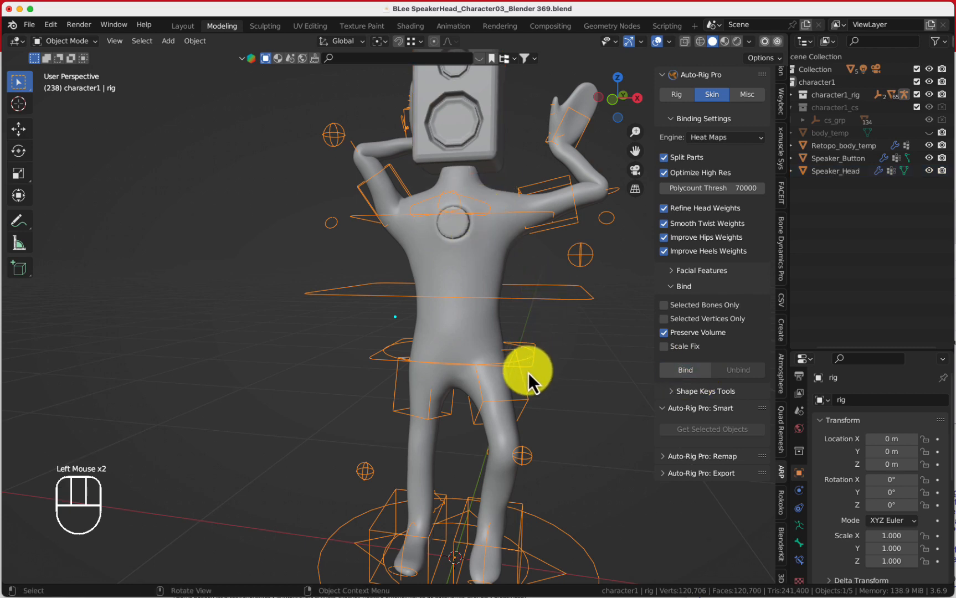
click(531, 369)
key(g)
key(Escape)
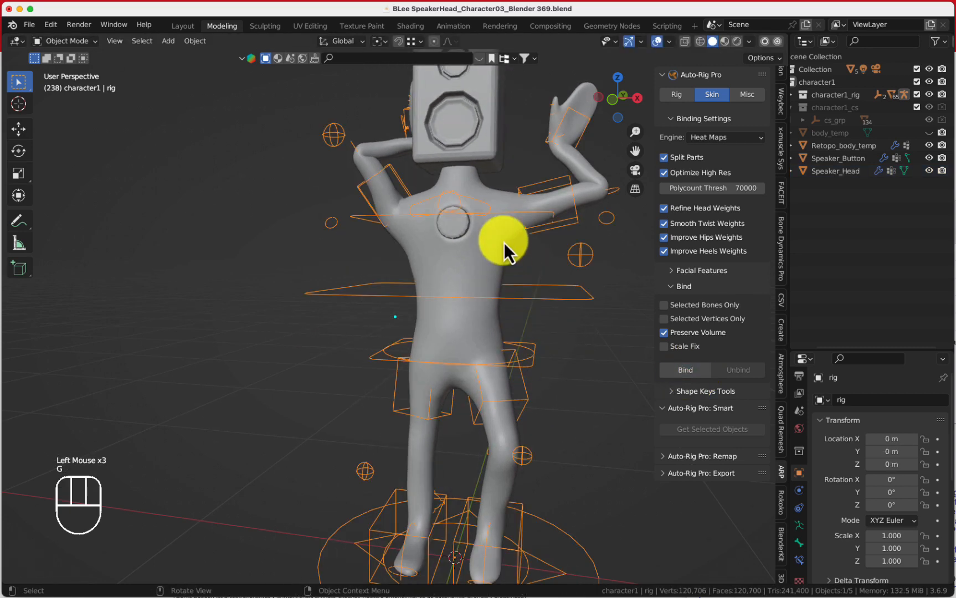
Switch the rig to Pose Mode and rotate the head and neck controls to test the speaker head's binding
scroll(503, 242, down, 2)
click(48, 52)
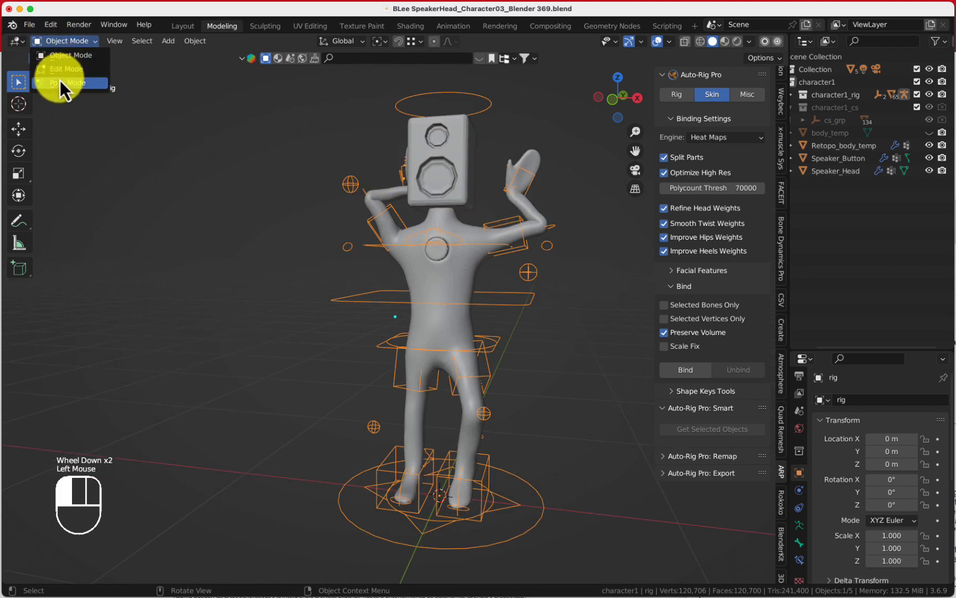
click(60, 81)
click(461, 101)
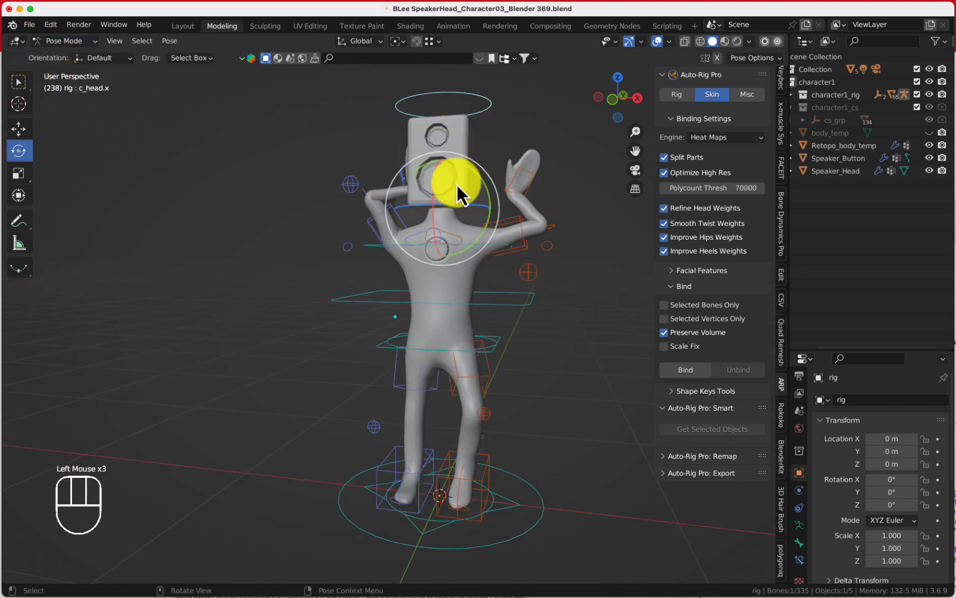
drag(457, 185, 481, 227)
middle_drag(480, 227, 507, 247)
click(359, 186)
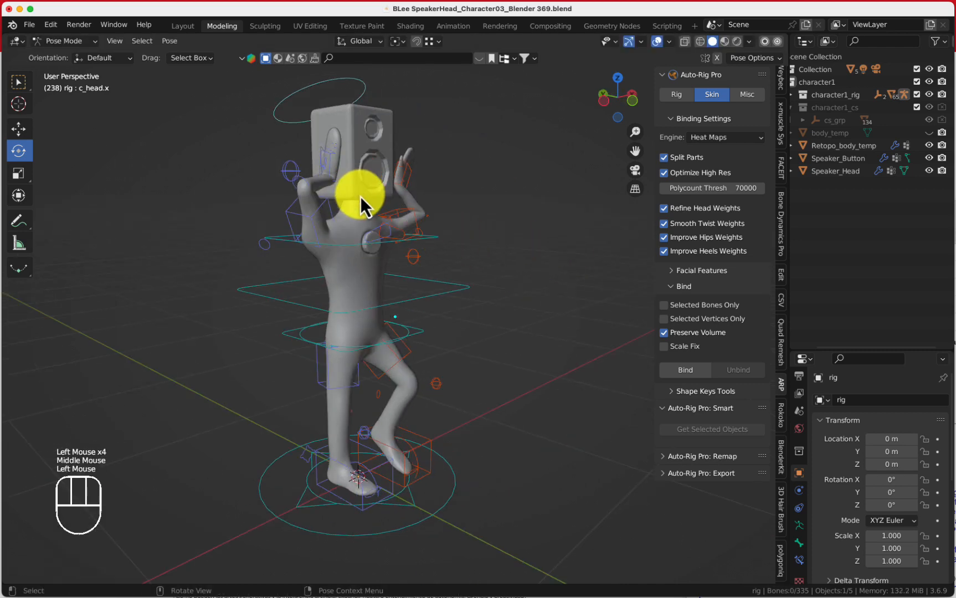
drag(367, 202, 392, 221)
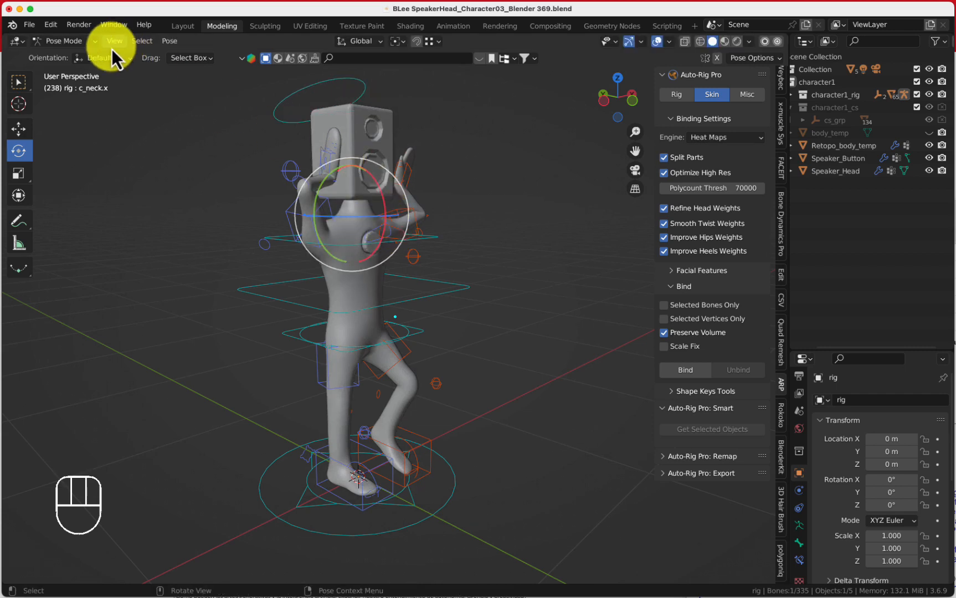
Switch the rig to Edit Mode to inspect the rest pose, then return to Object Mode
click(77, 43)
click(76, 67)
middle_drag(443, 182, 352, 166)
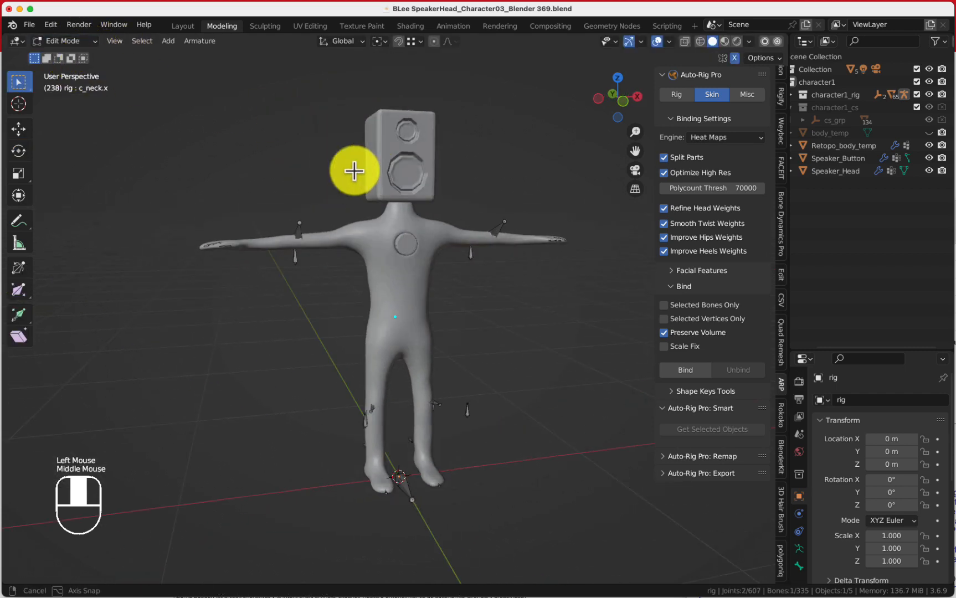
click(89, 42)
click(87, 58)
scroll(387, 189, down, 2)
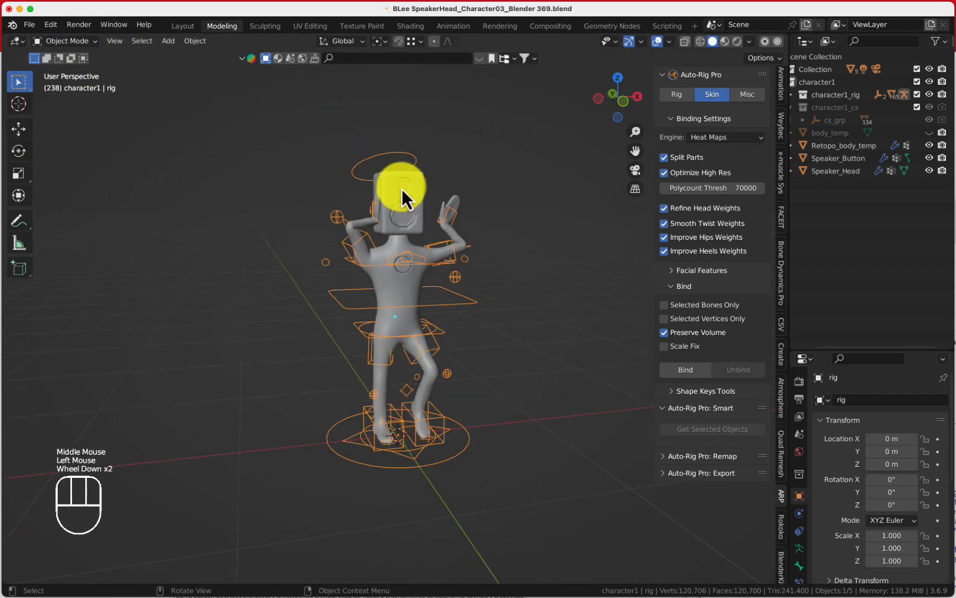
Return the rig to Pose Mode and select the root master control
middle_drag(401, 188, 367, 185)
click(425, 156)
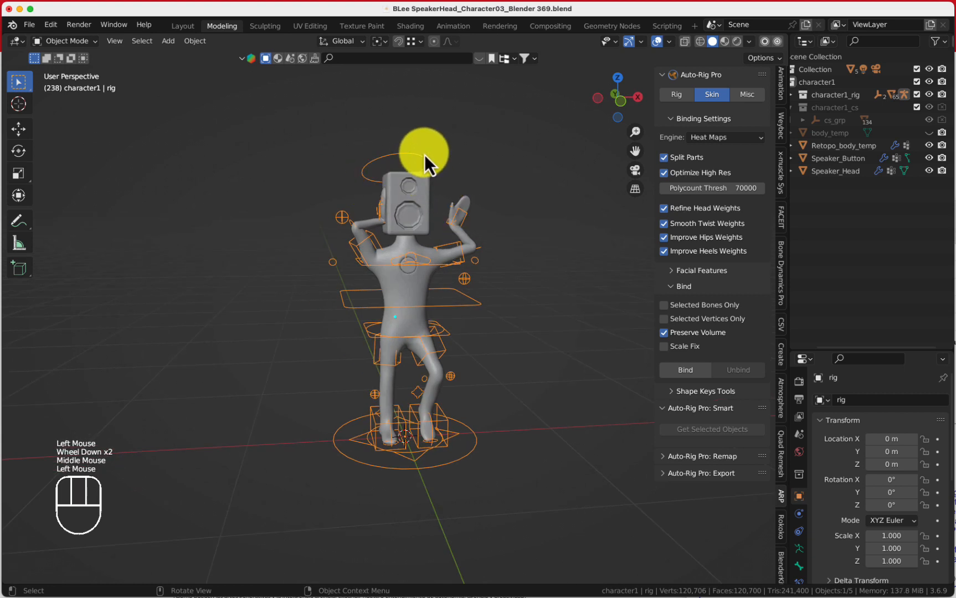
click(478, 303)
click(65, 42)
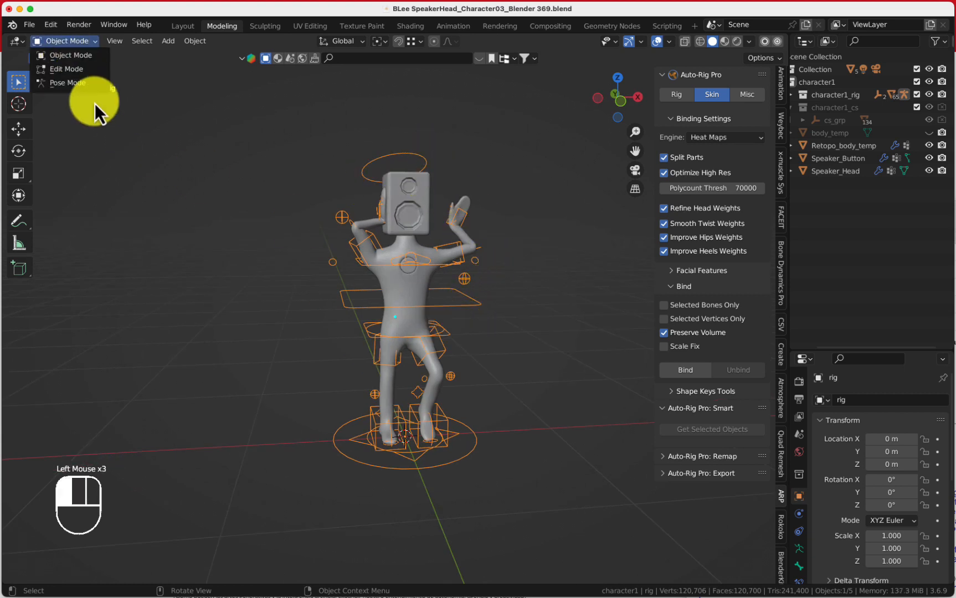
click(92, 84)
click(452, 337)
key(g)
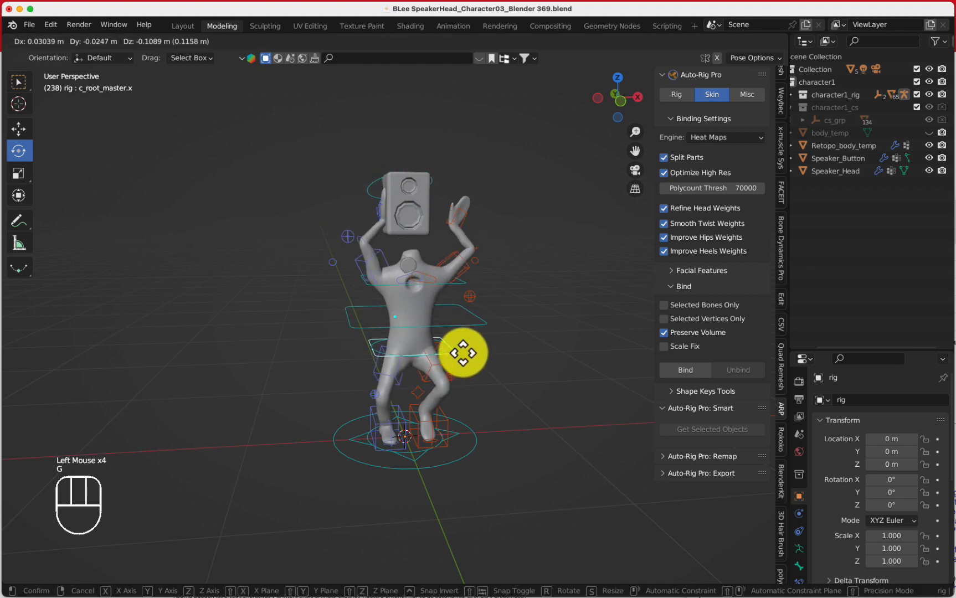
right_click(476, 354)
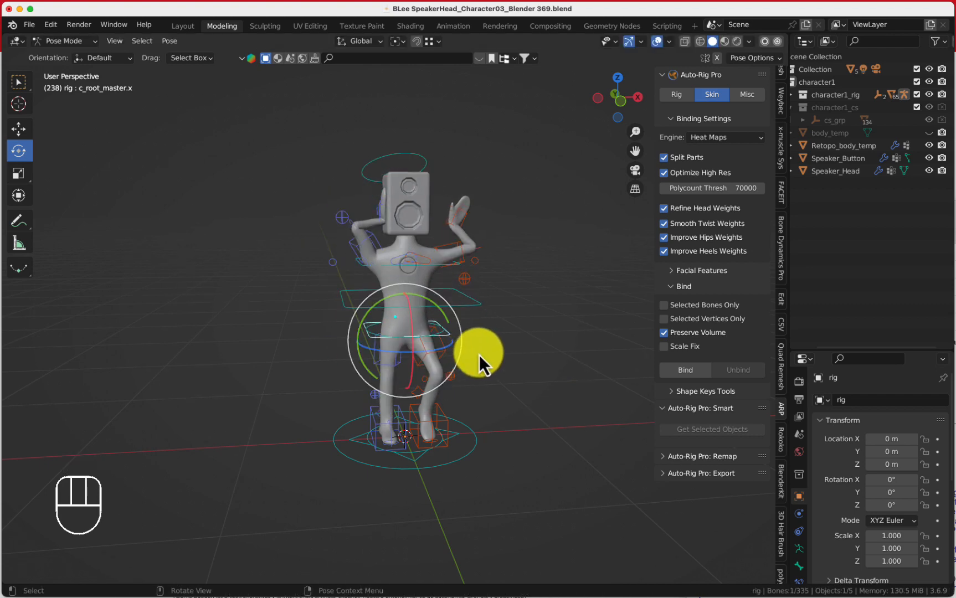
Select all pose controls and clear user transforms to reset the rig to its rest pose
scroll(478, 353, up, 2)
middle_drag(477, 332, 427, 323)
shift+middle_drag(333, 280, 313, 256)
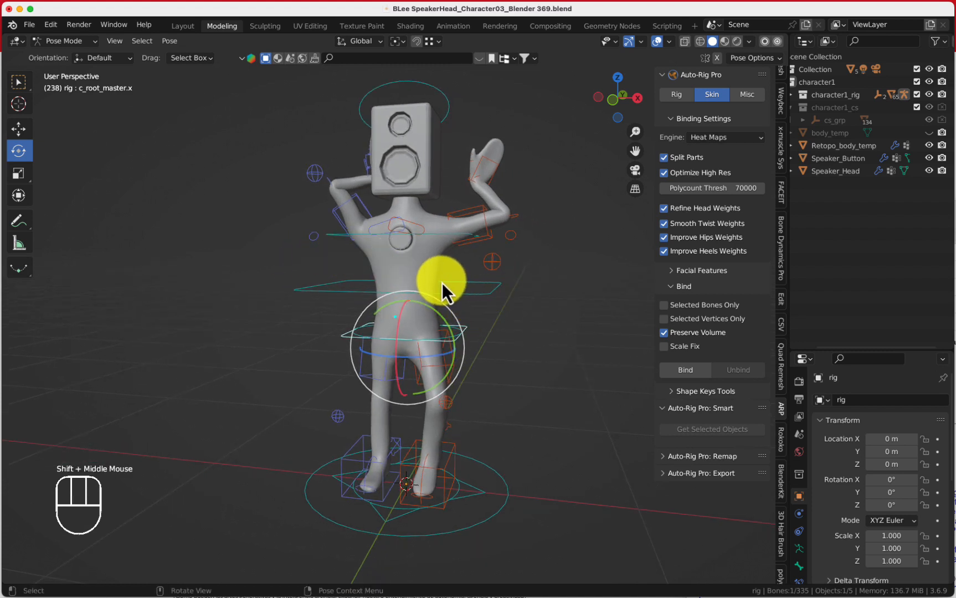
key(a)
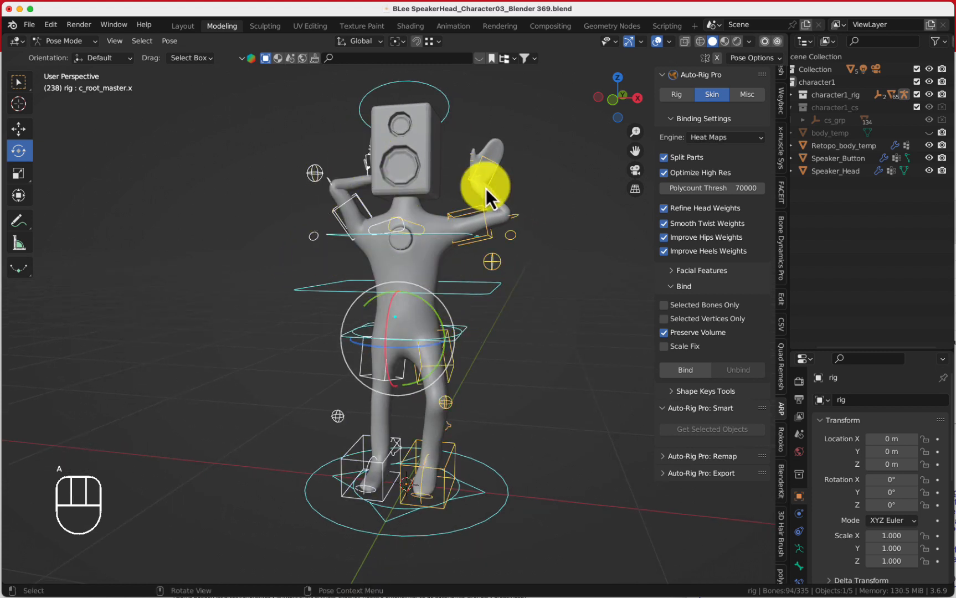
right_click(382, 236)
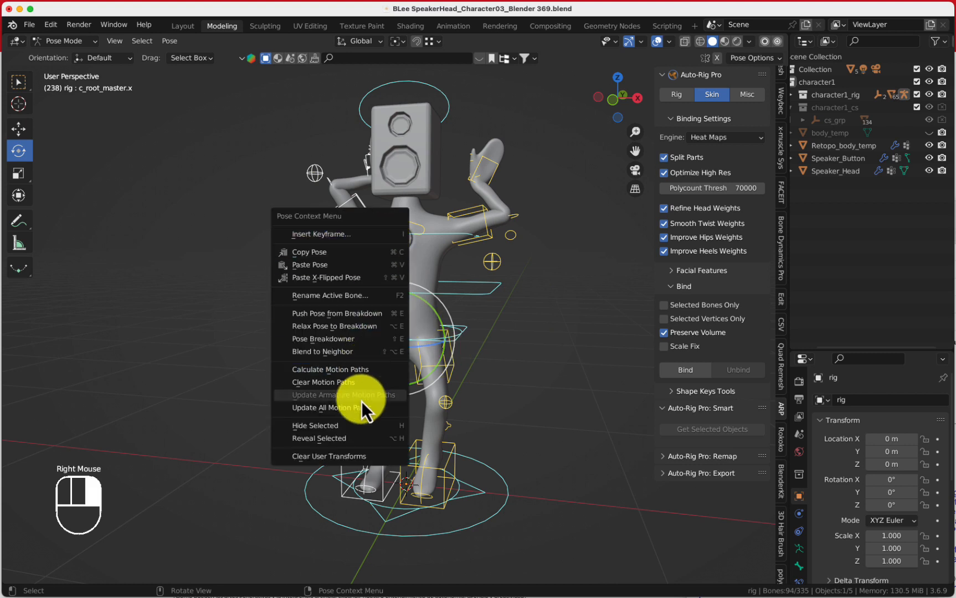
click(339, 460)
Save the blend file and deselect all bones
scroll(458, 321, down, 2)
mouse_move(458, 322)
middle_down()
mouse_move(492, 327)
mouse_move(475, 318)
middle_up()
key(super+s)
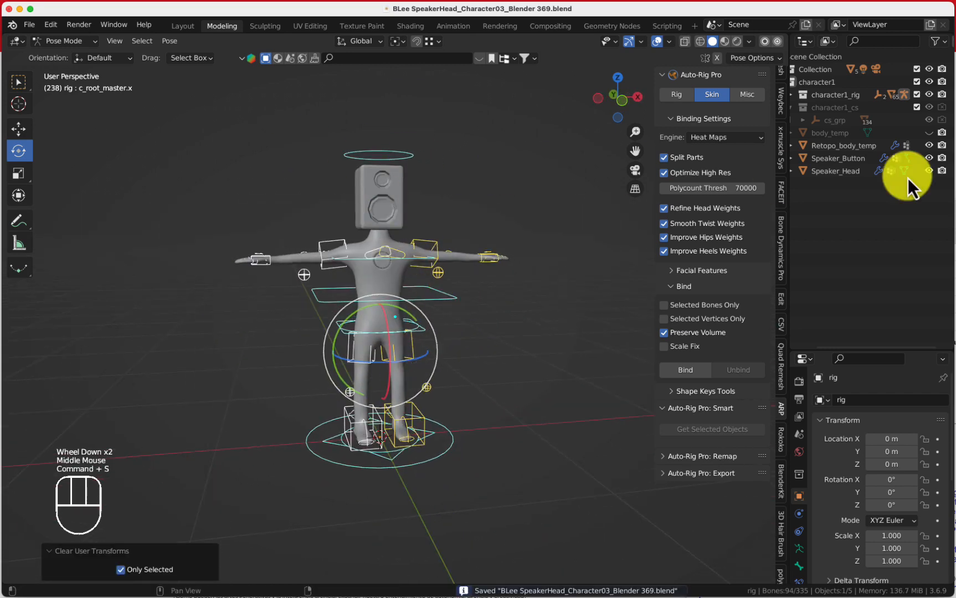
click(844, 206)
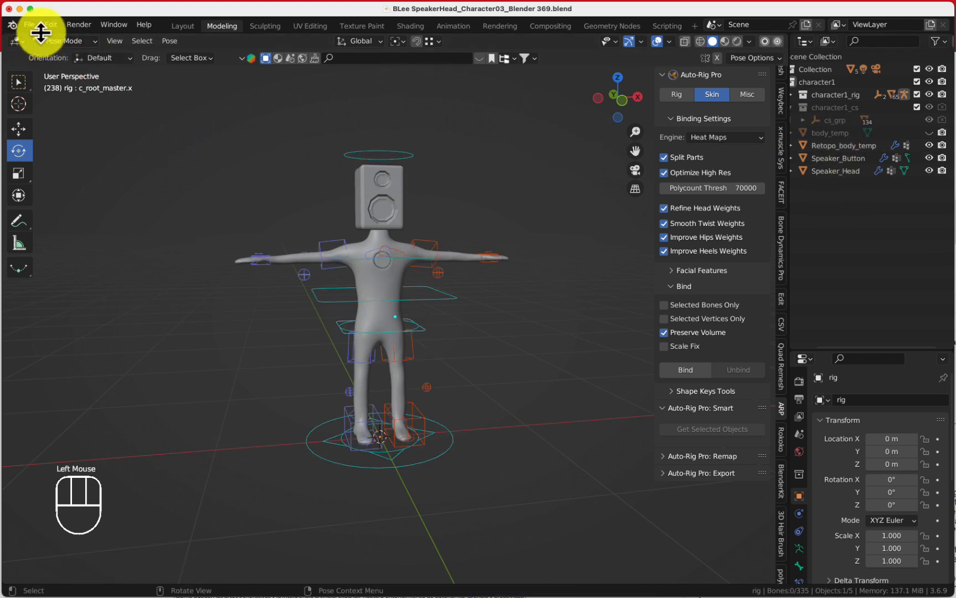
Switch the rig from Pose Mode back to Object Mode
click(64, 41)
click(64, 52)
middle_drag(215, 219, 209, 221)
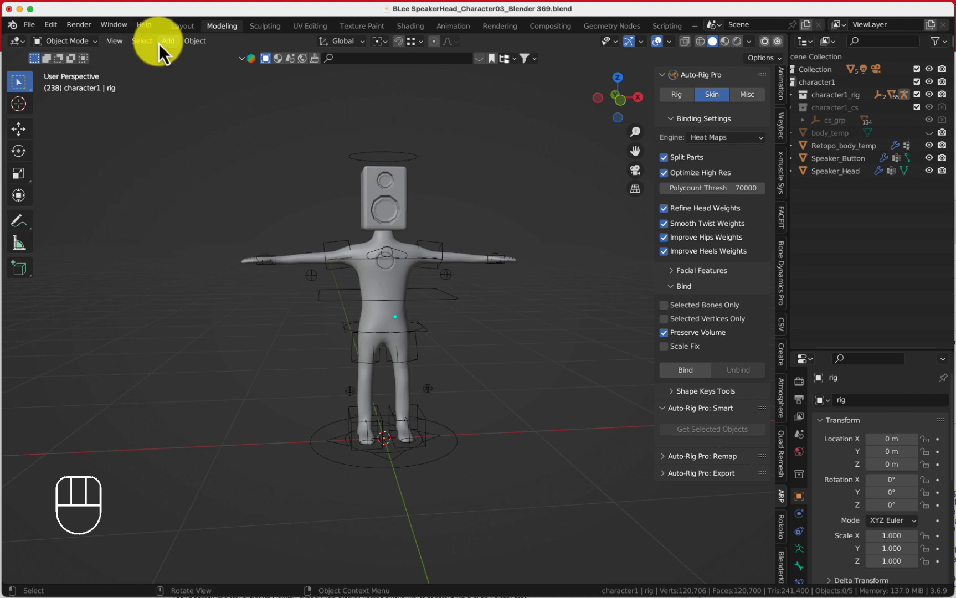
Import the Idle_Waiting.fbx mocap file with Automatic Bone Orientation enabled in the armature options
click(30, 22)
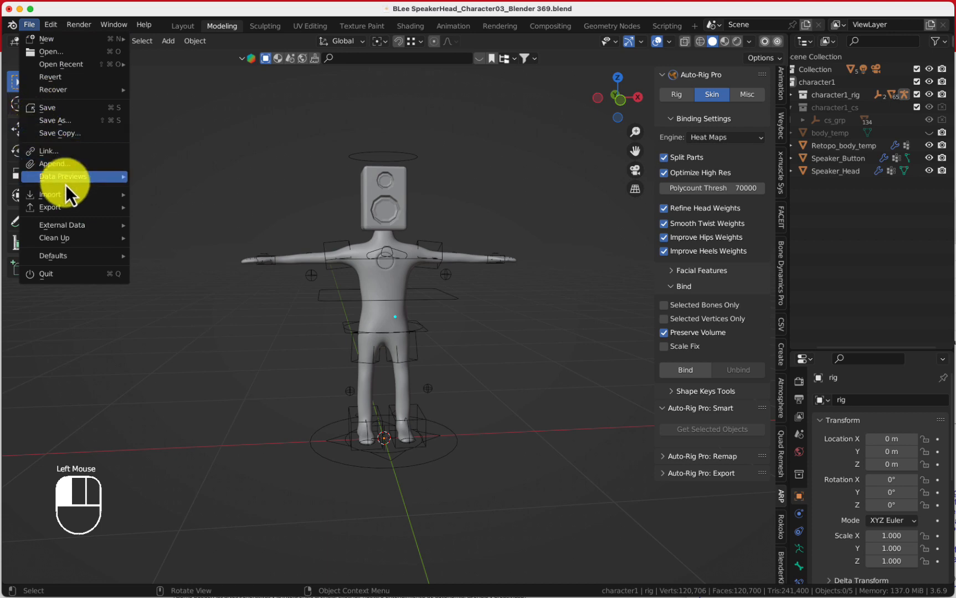
mouse_move(62, 195)
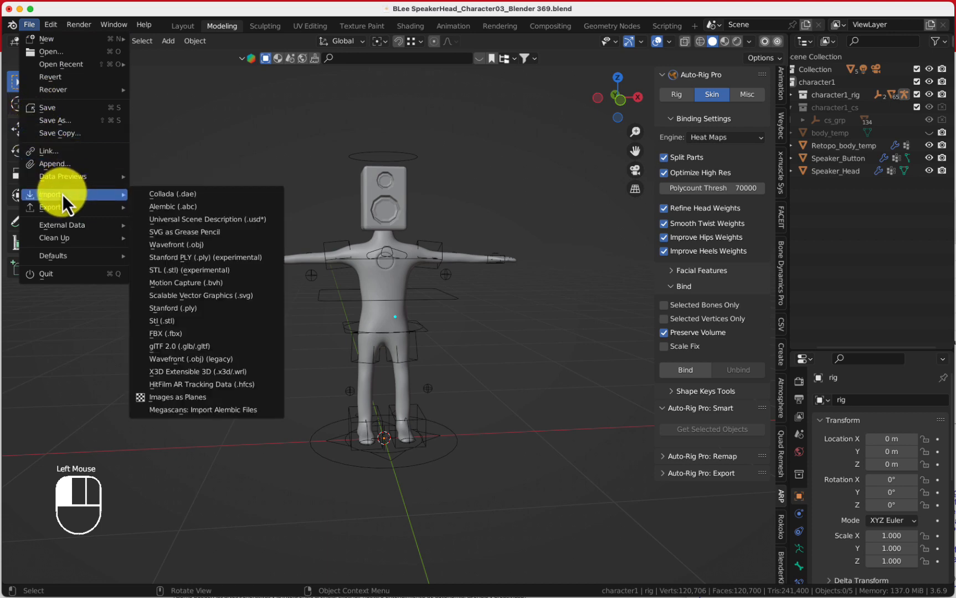
click(207, 333)
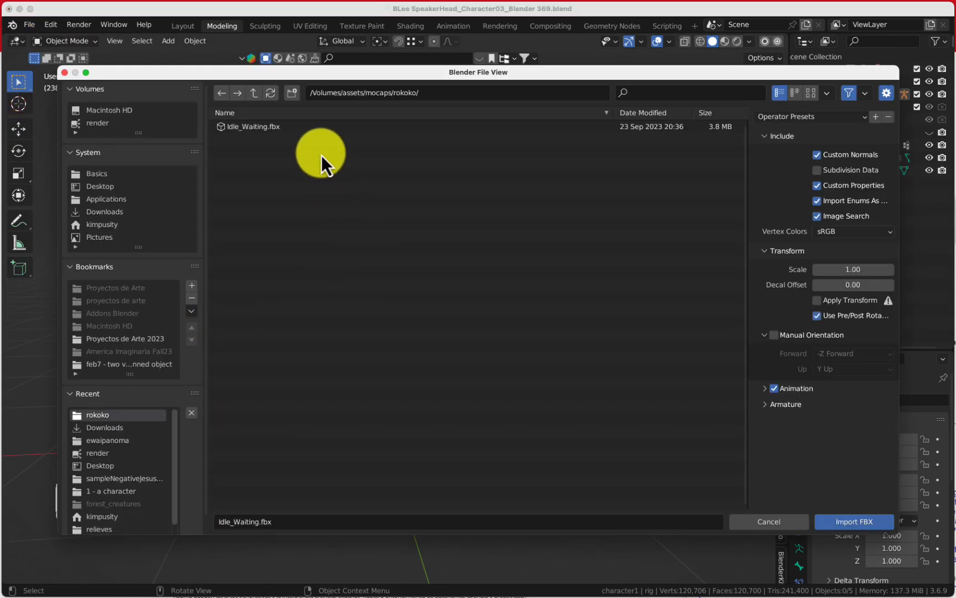
click(265, 131)
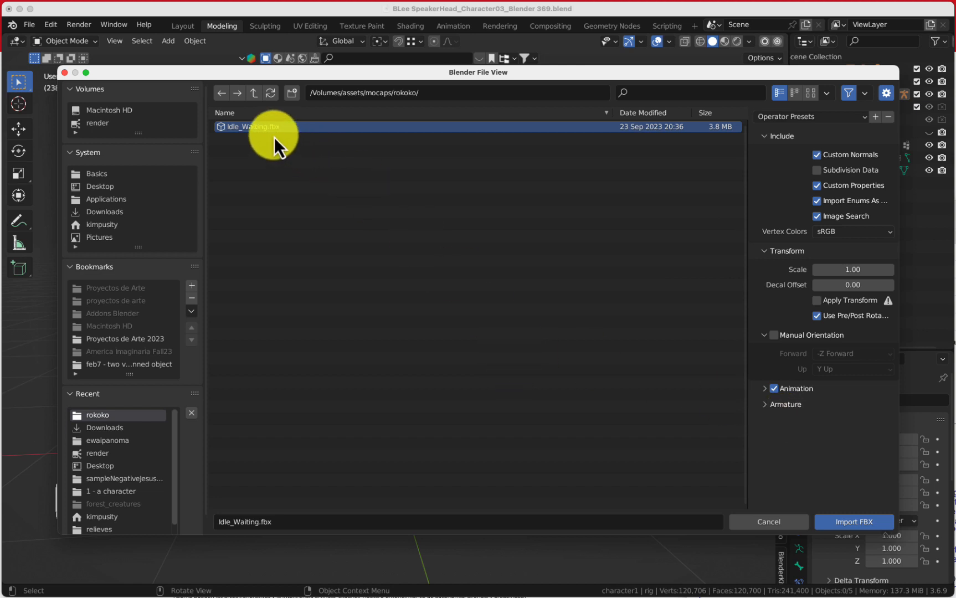
click(764, 408)
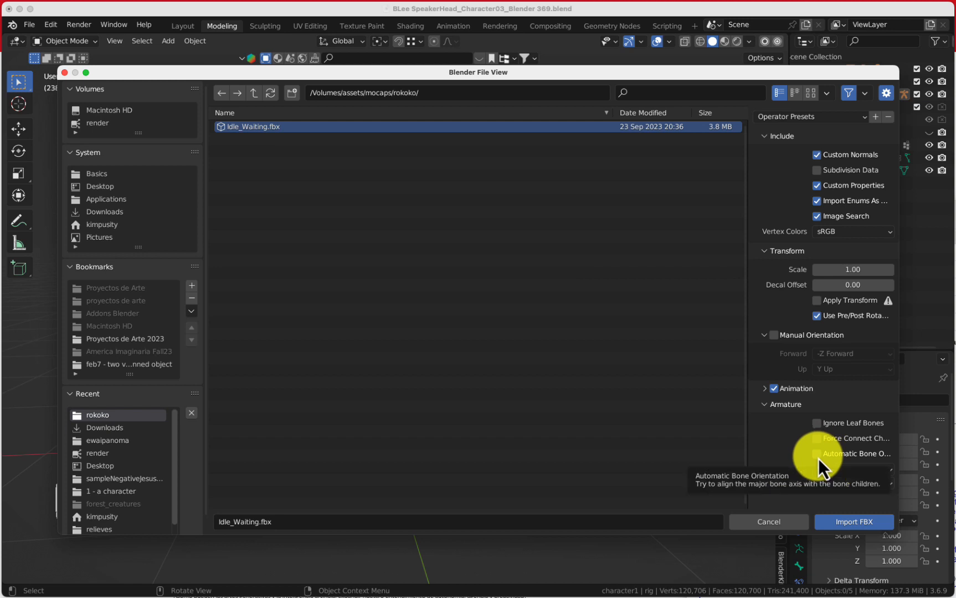
click(817, 458)
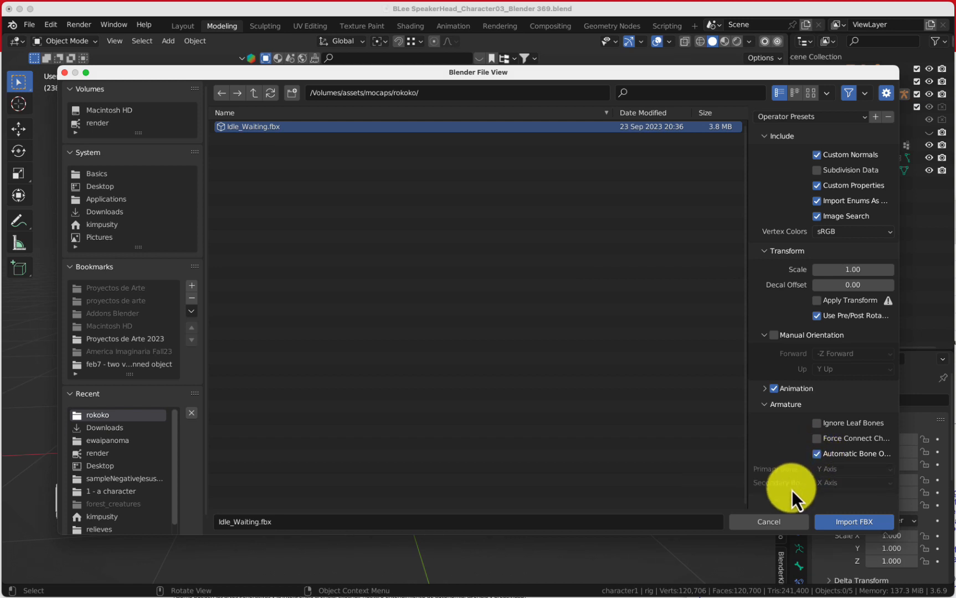
click(853, 521)
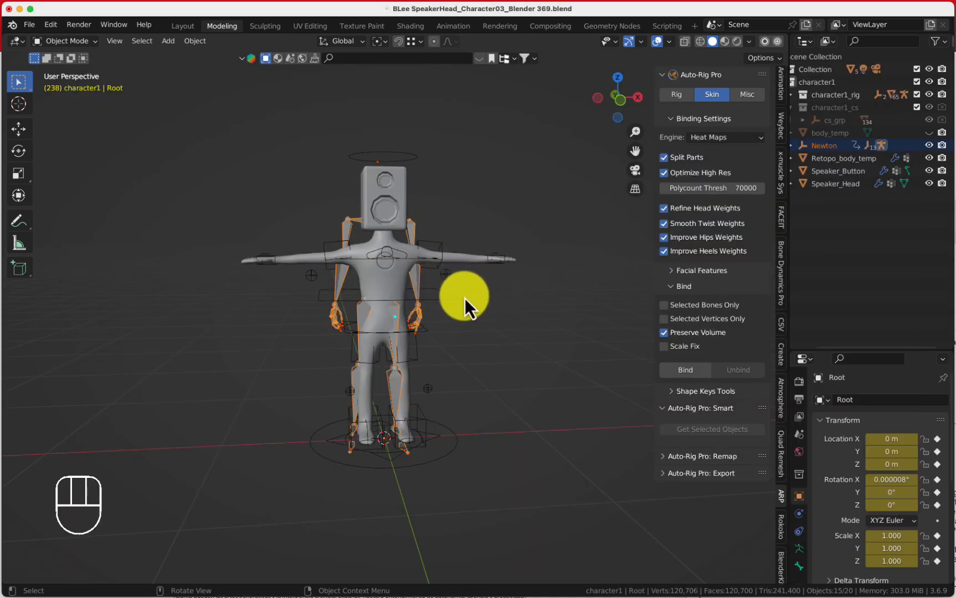
Move the imported Newton armature about 1.29 m along negative X, beside the character
middle_drag(465, 297, 419, 284)
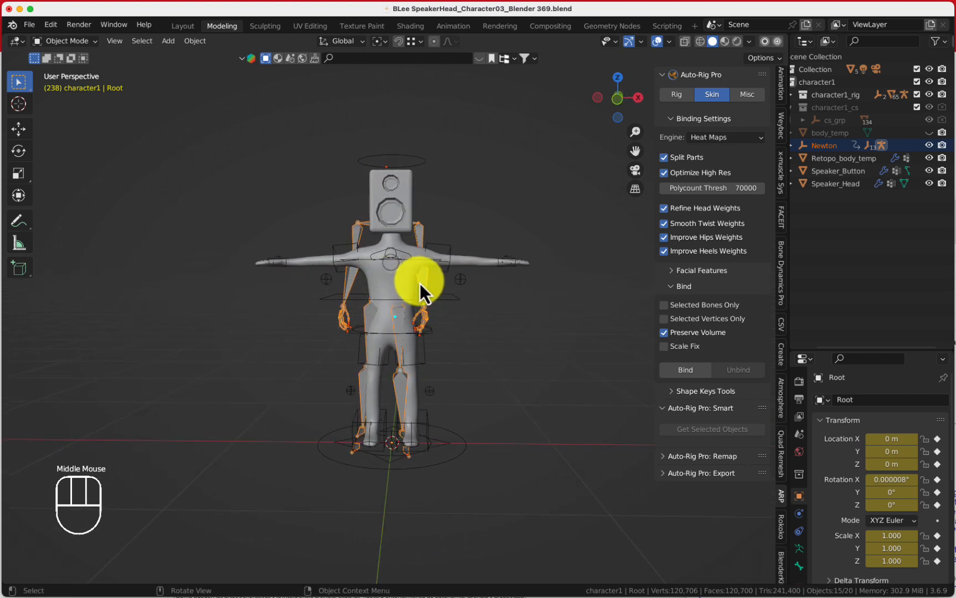
key(g)
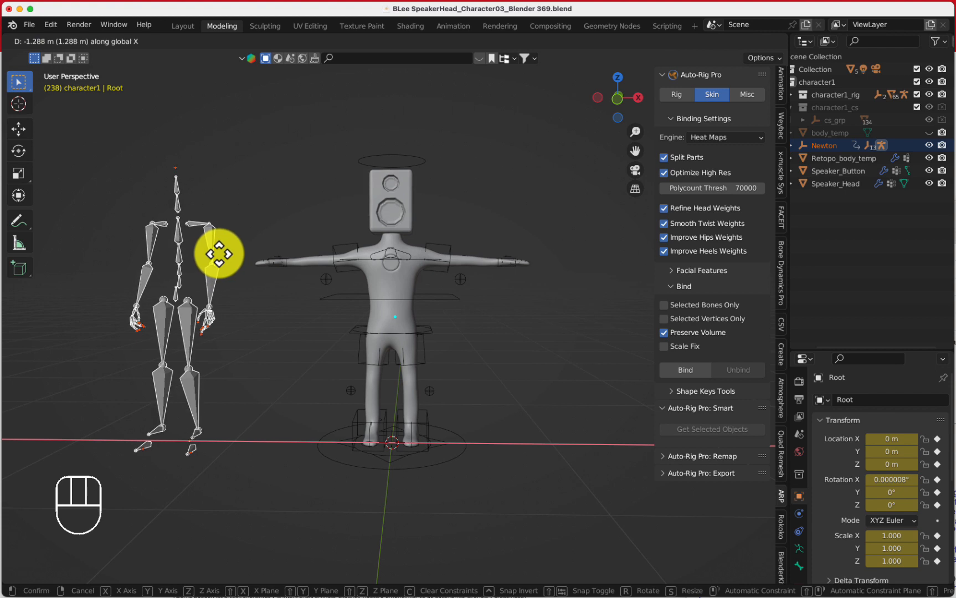
click(219, 254)
middle_drag(255, 311, 283, 364)
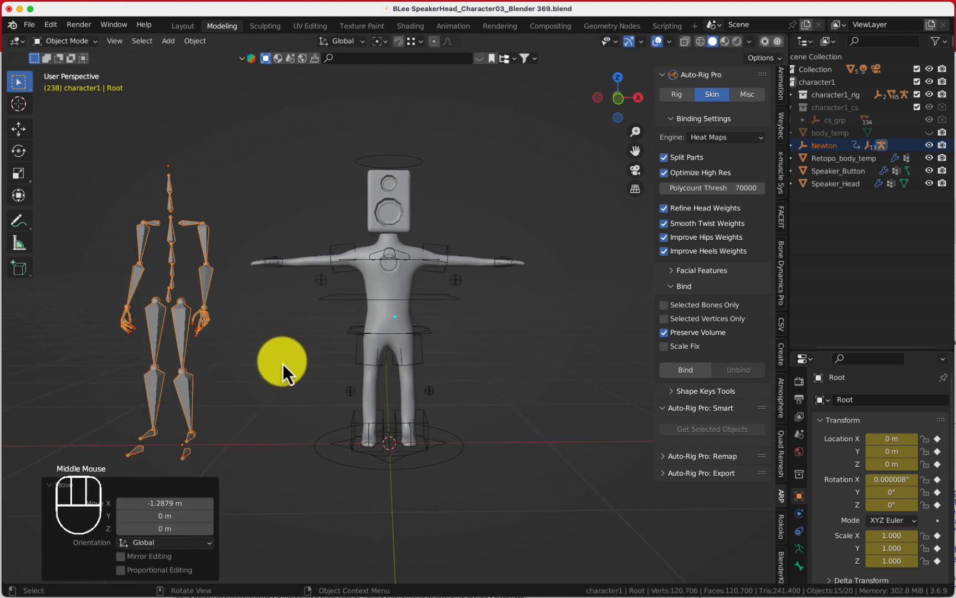
In the Auto-Rig Pro Remap panel, set the source armature to Root and the target armature to rig
click(186, 227)
click(377, 162)
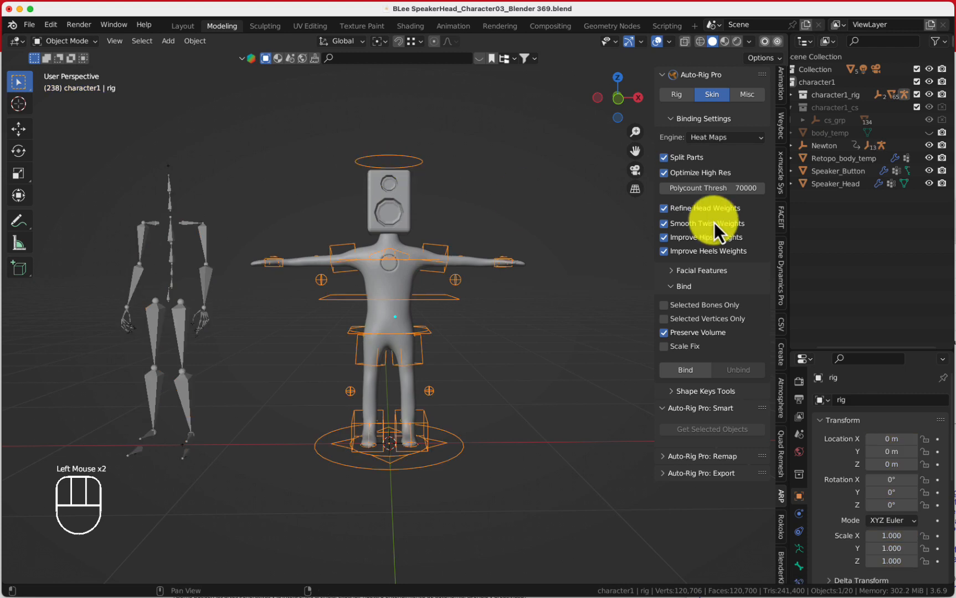
click(745, 97)
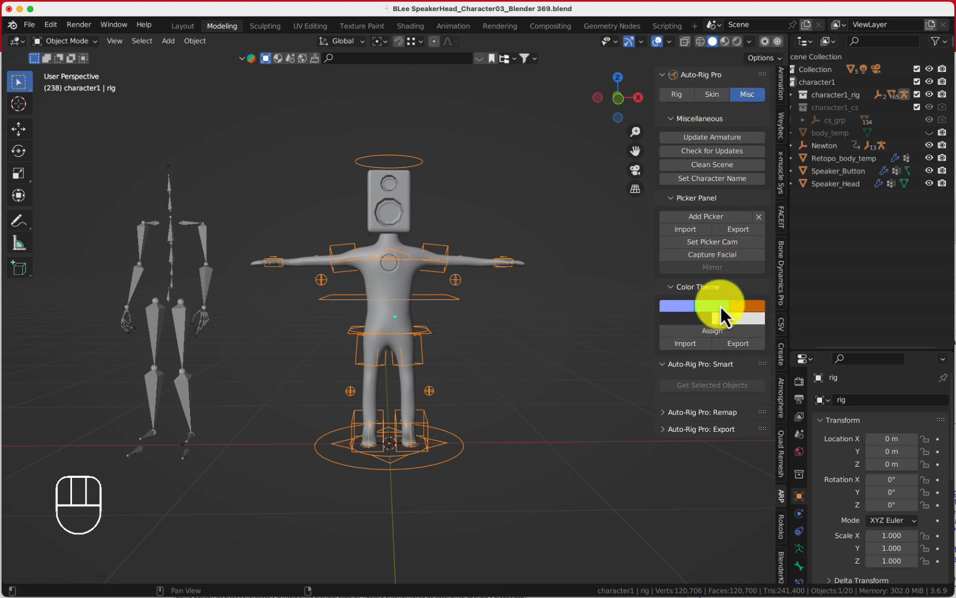
scroll(715, 379, down, 3)
click(712, 415)
scroll(712, 415, down, 5)
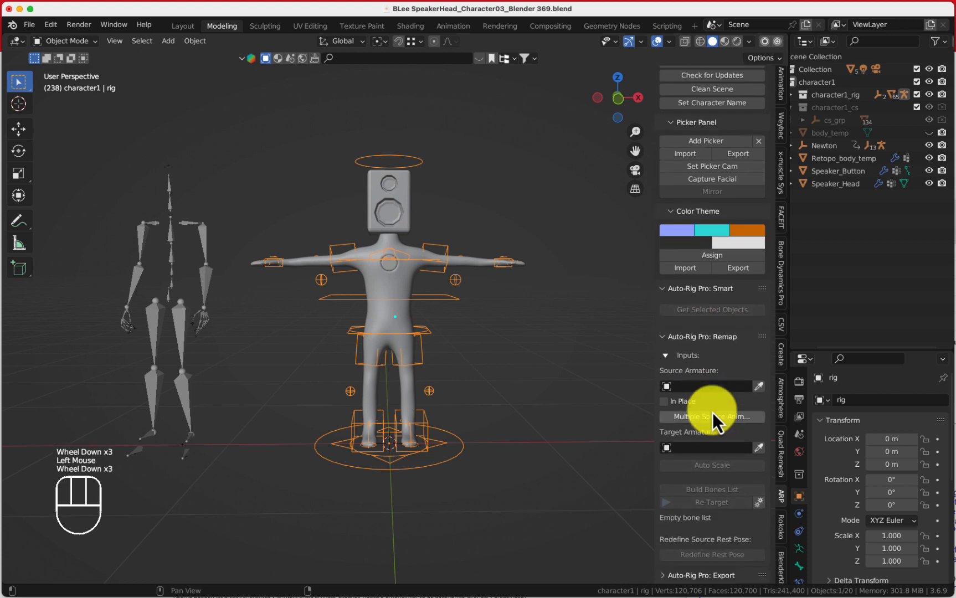
click(199, 226)
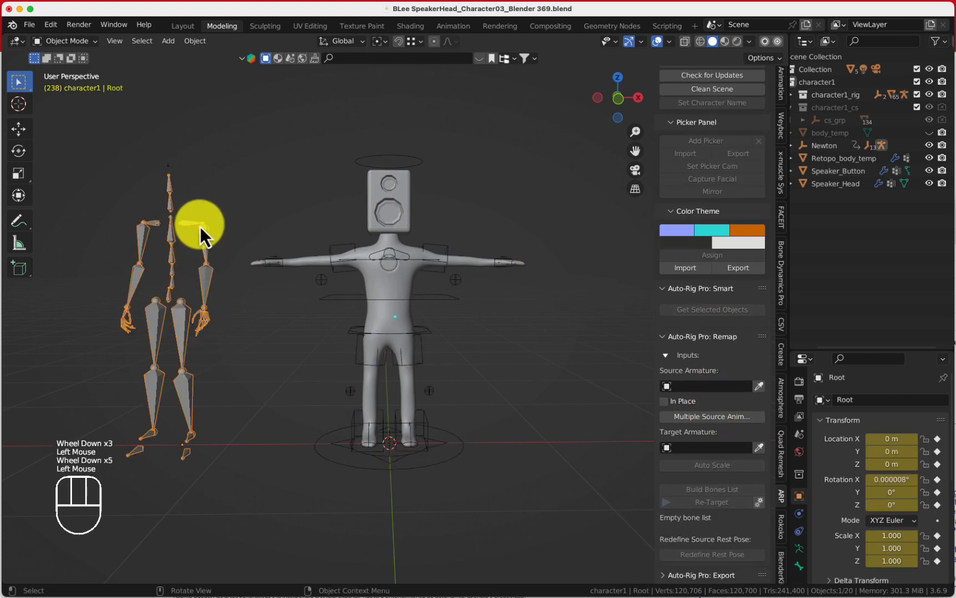
click(759, 388)
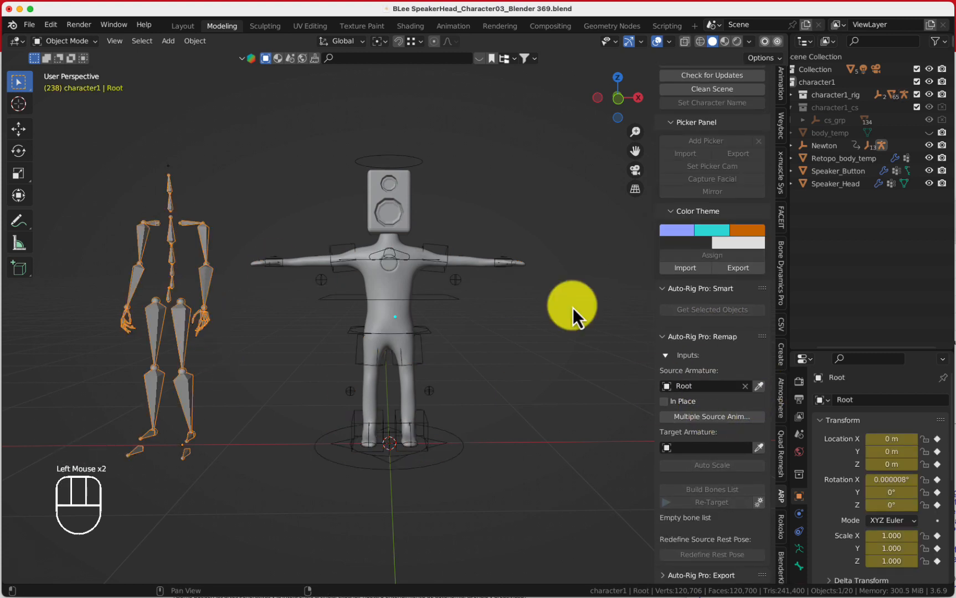
click(445, 251)
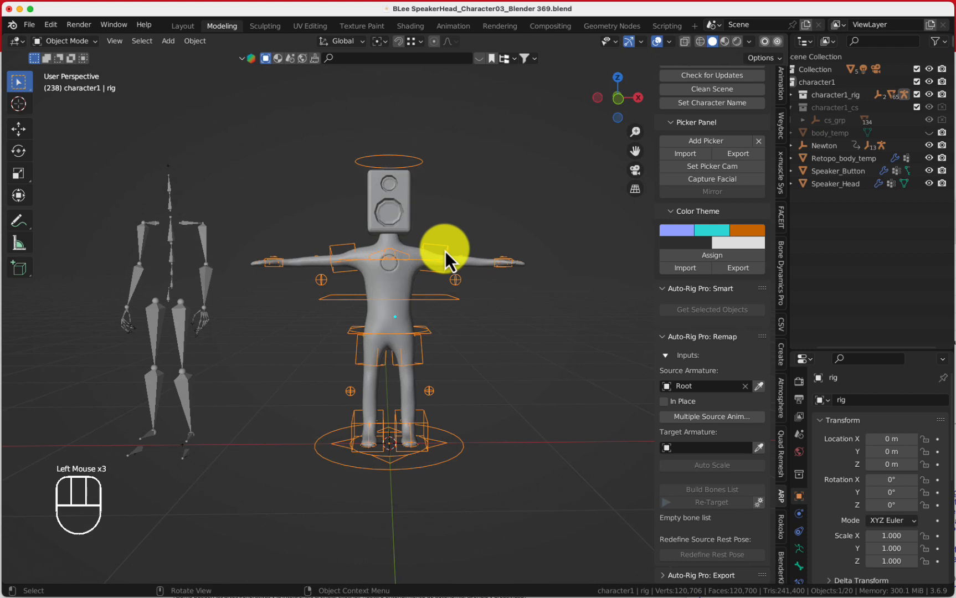
click(759, 448)
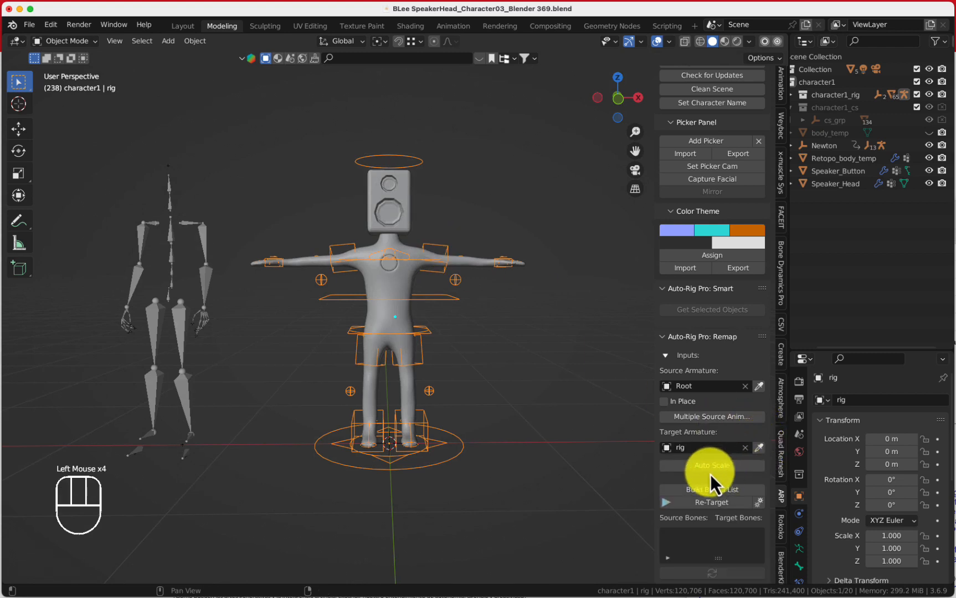
Auto-scale the source armature to the rig and build the bones list
click(699, 469)
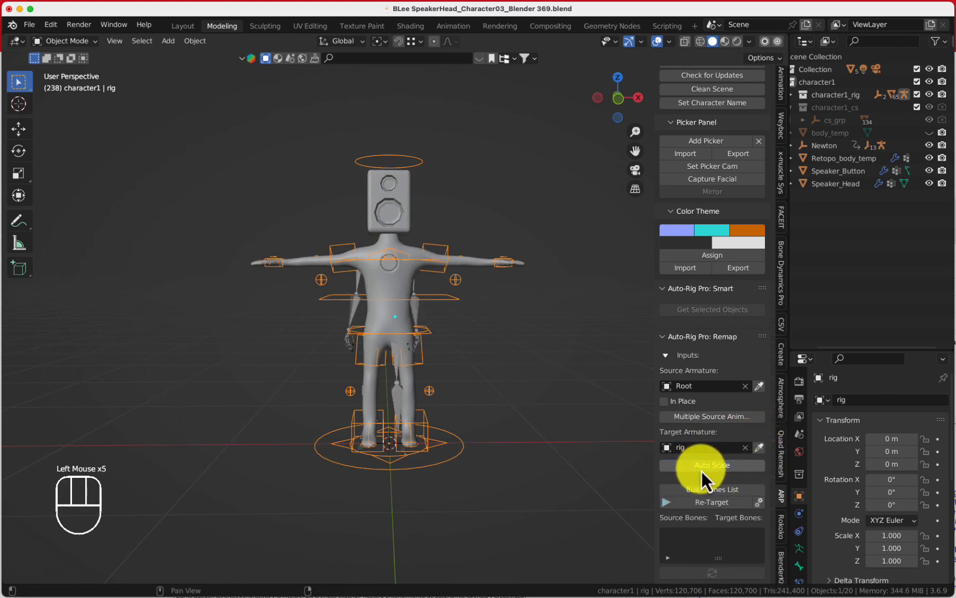
scroll(519, 359, down, 1)
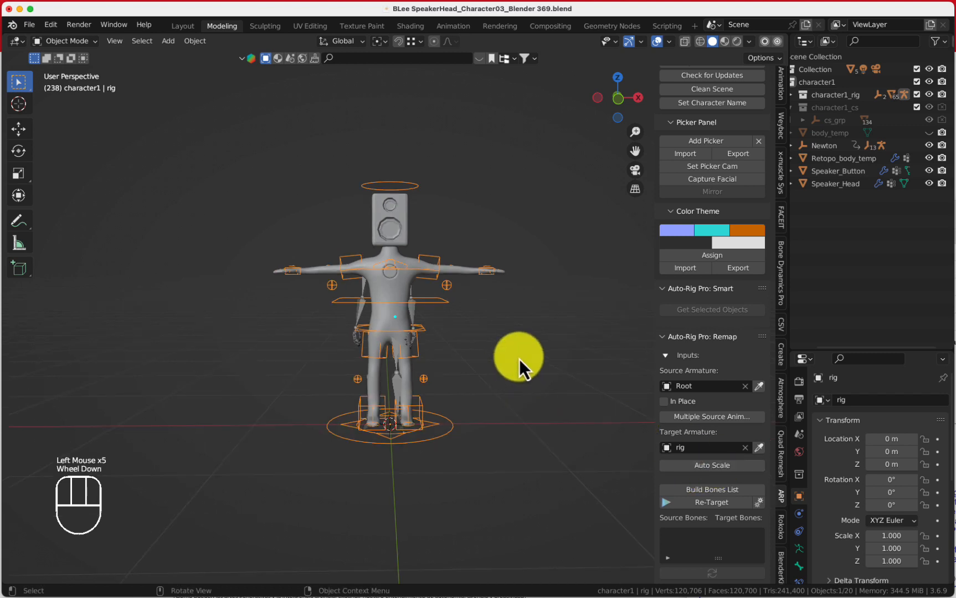
click(713, 493)
scroll(678, 460, down, 5)
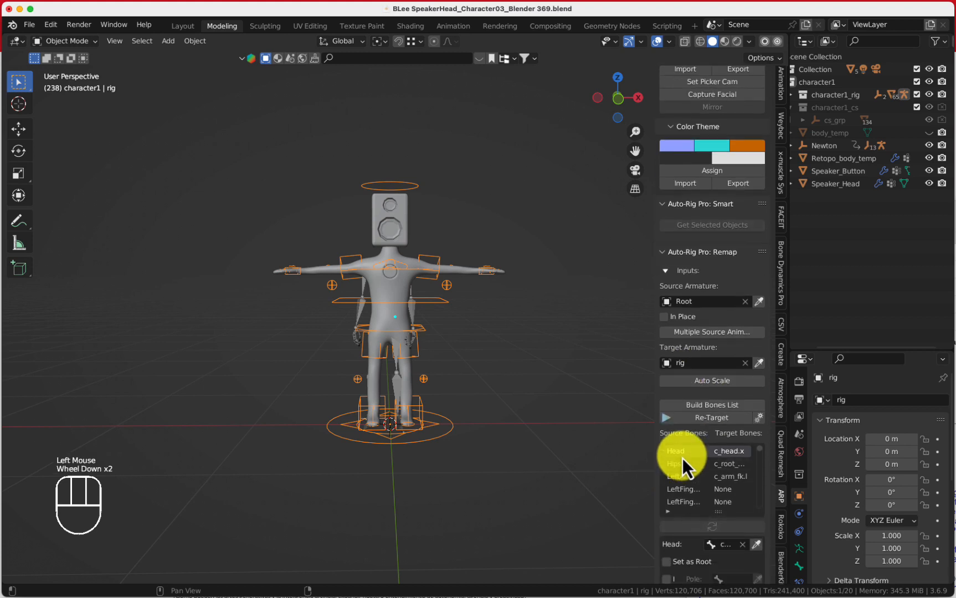
Review the bone mapping list and mark the Hips source bone as root
scroll(685, 458, up, 4)
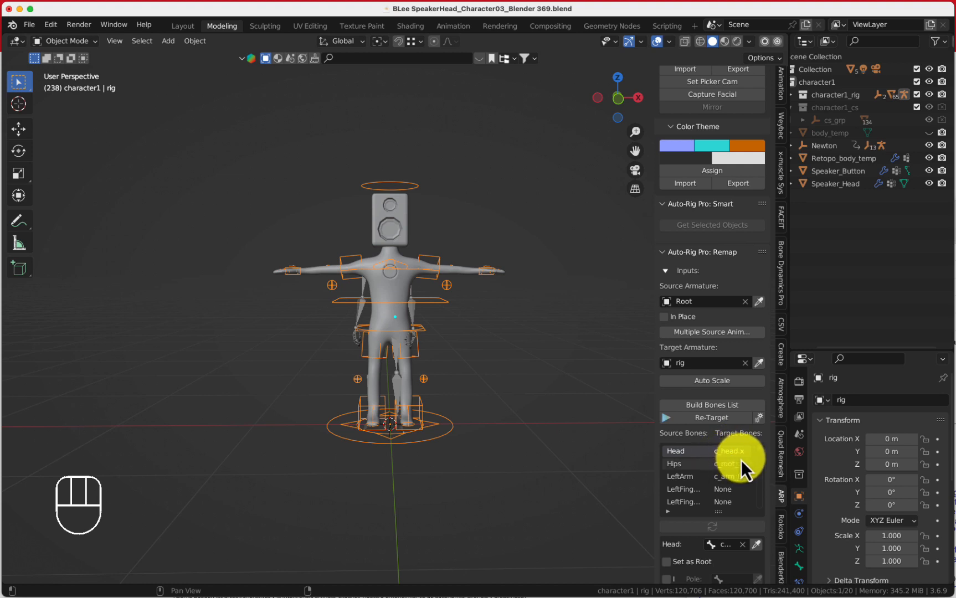
scroll(741, 460, down, 3)
scroll(736, 469, up, 3)
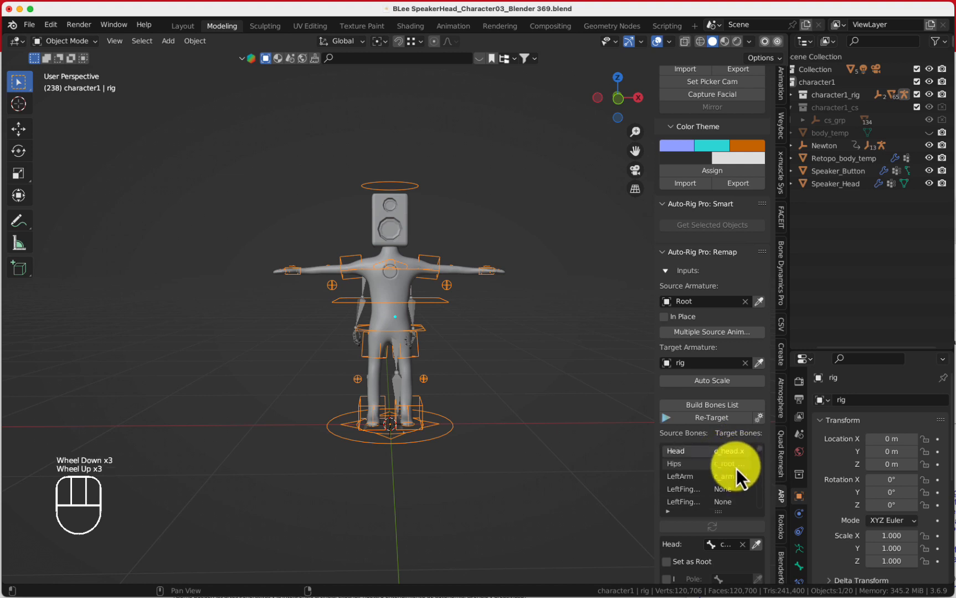
scroll(737, 470, up, 1)
scroll(734, 471, down, 16)
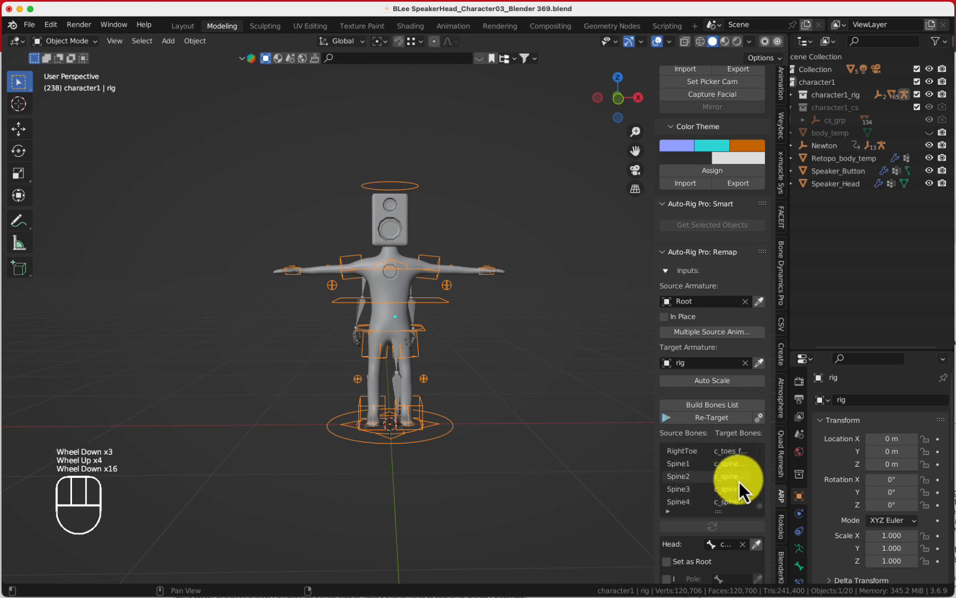
scroll(725, 521, down, 5)
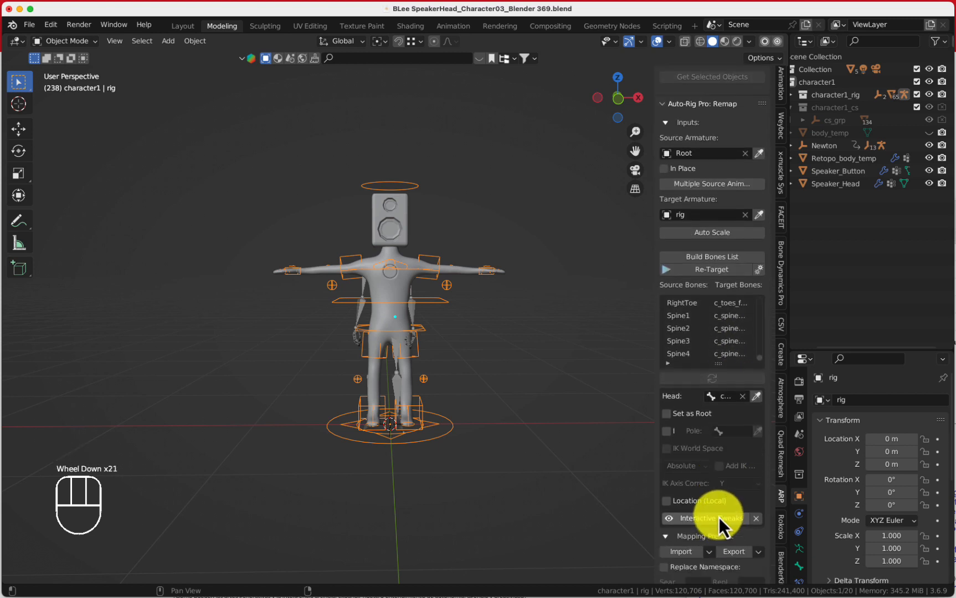
scroll(694, 332, up, 14)
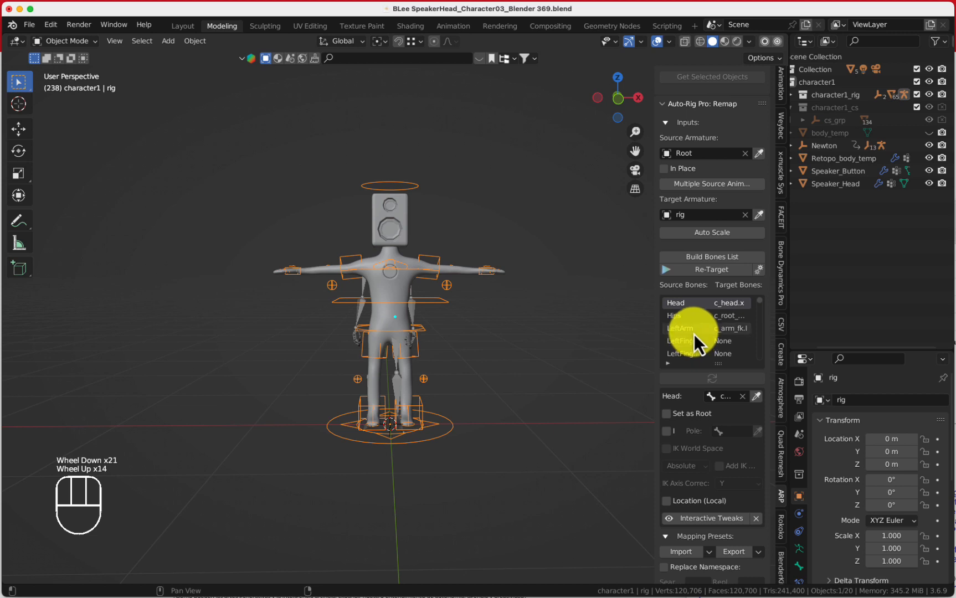
click(687, 319)
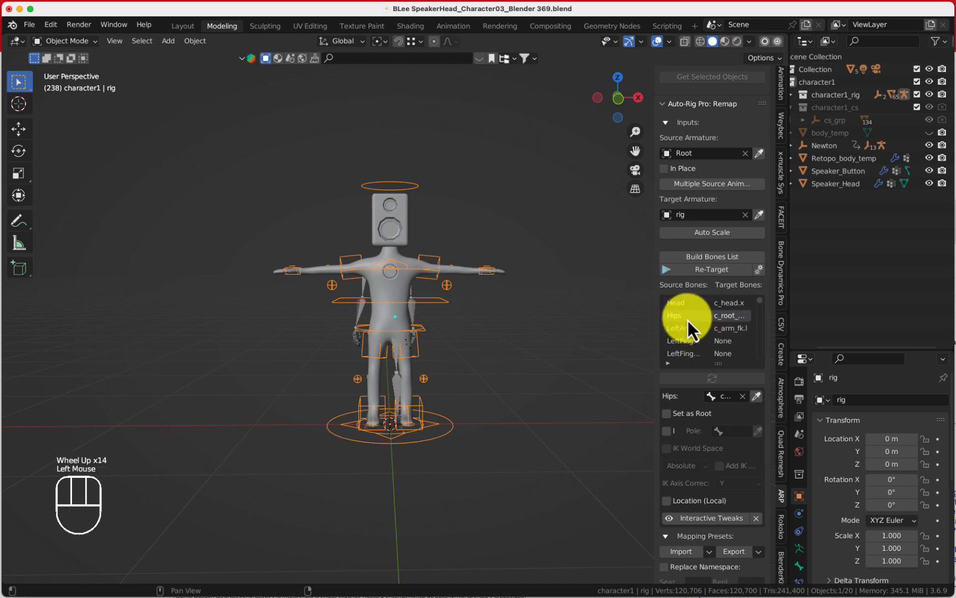
click(684, 320)
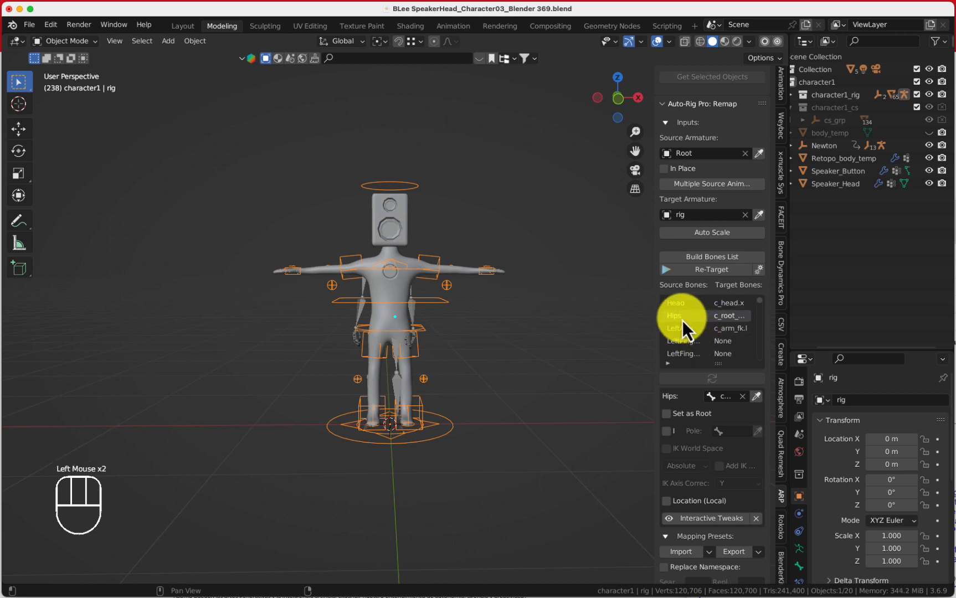
click(670, 415)
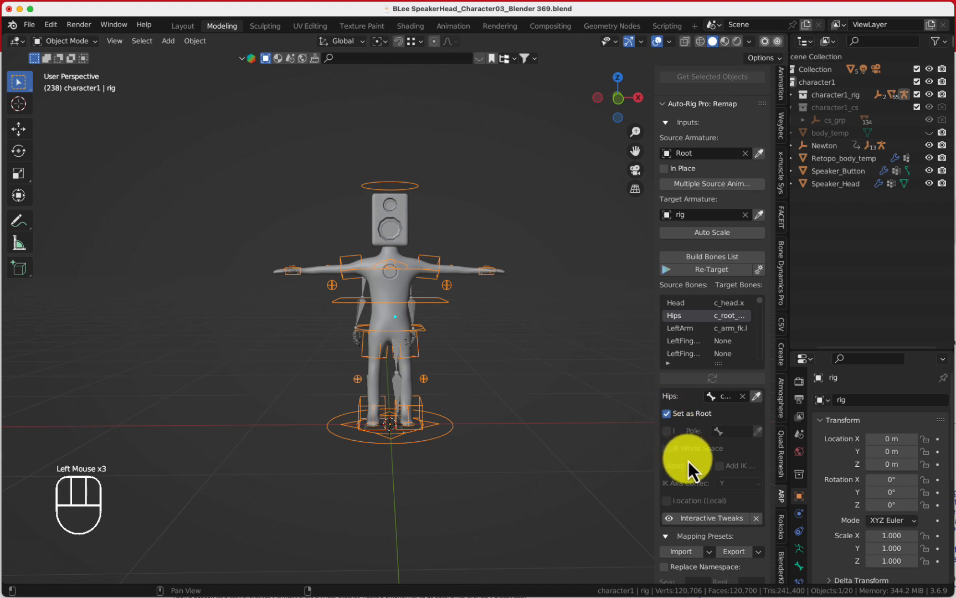
scroll(687, 461, down, 4)
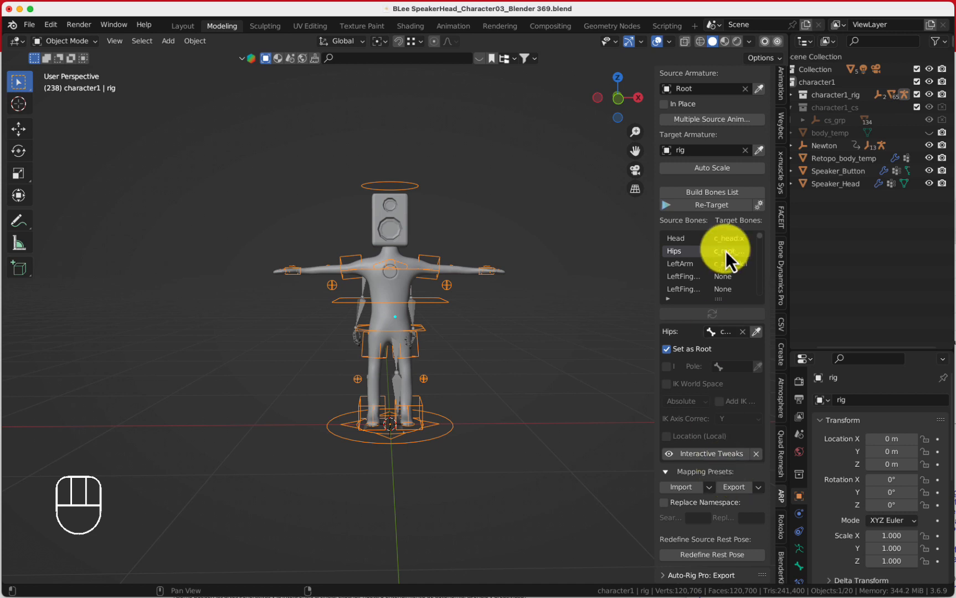
Retarget the mocap animation onto the rig
click(728, 205)
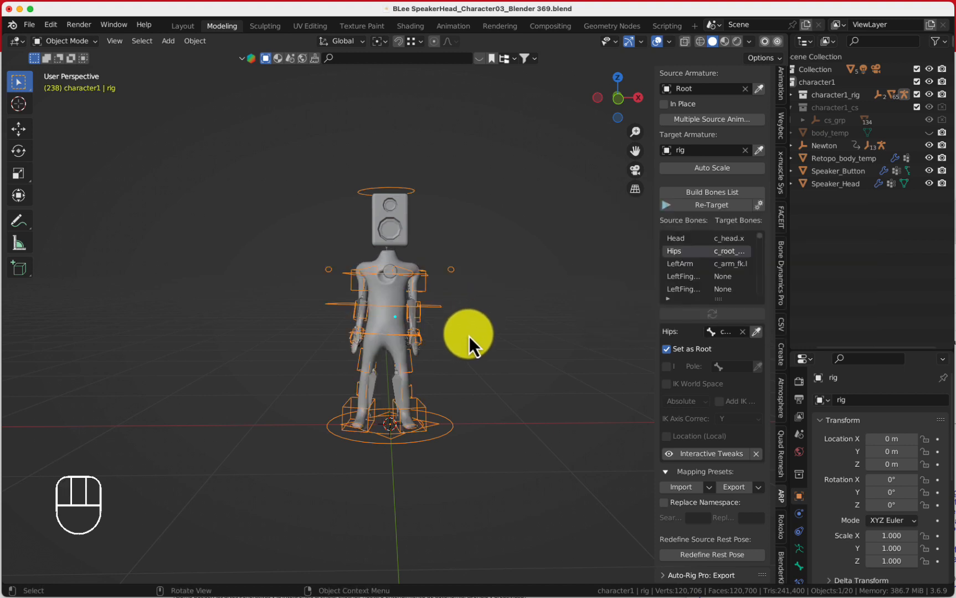
scroll(469, 336, up, 2)
middle_drag(464, 348, 427, 429)
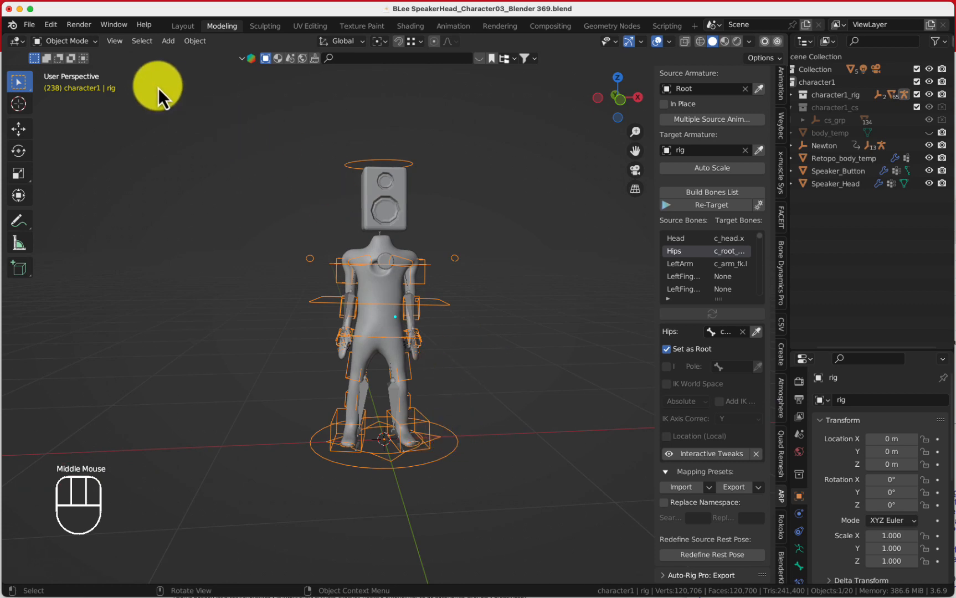
Switch to the Layout workspace and jump to the first frame of the timeline
click(179, 28)
middle_drag(432, 265, 556, 345)
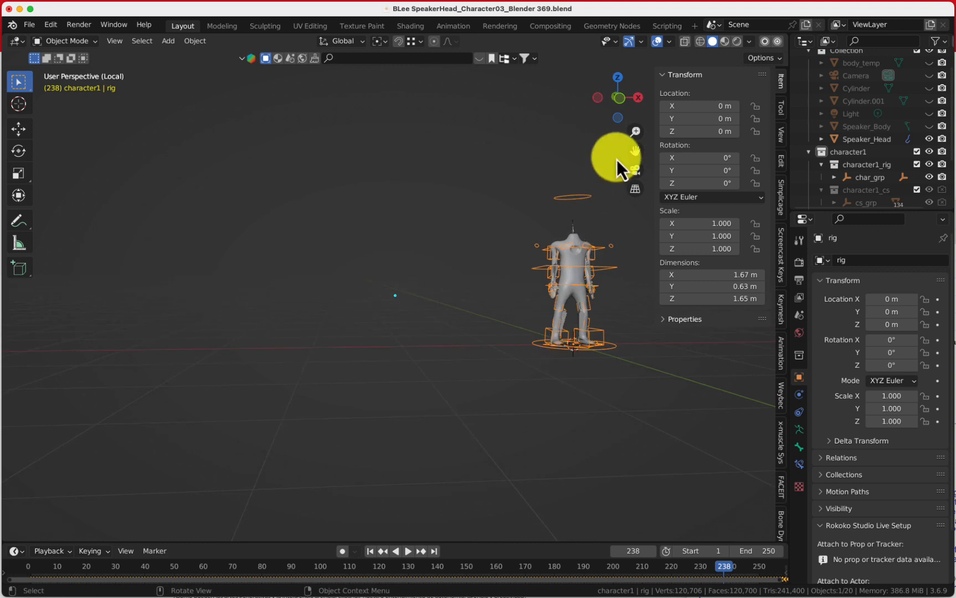
drag(633, 153, 441, 168)
scroll(617, 343, up, 7)
scroll(460, 490, down, 1)
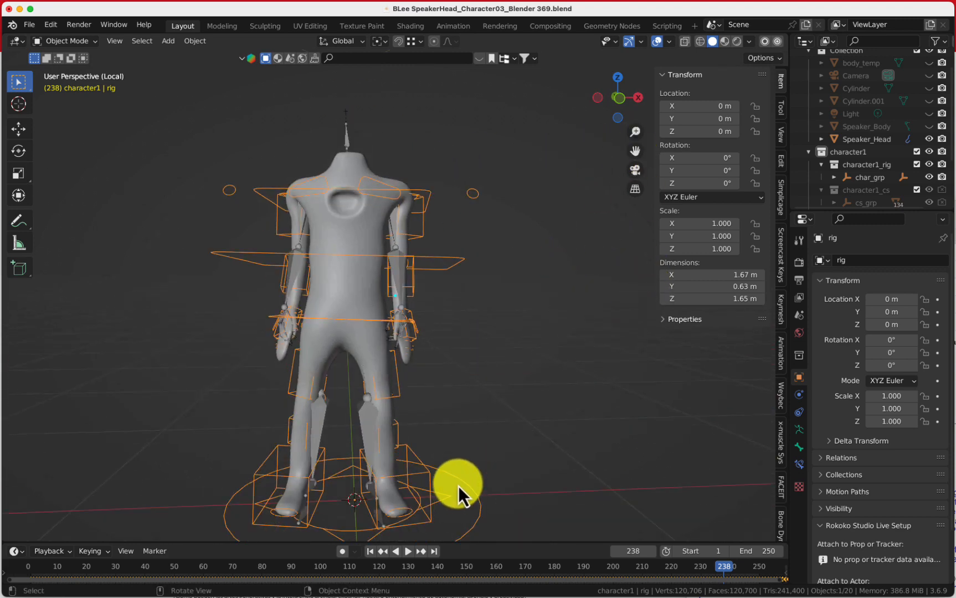
click(373, 554)
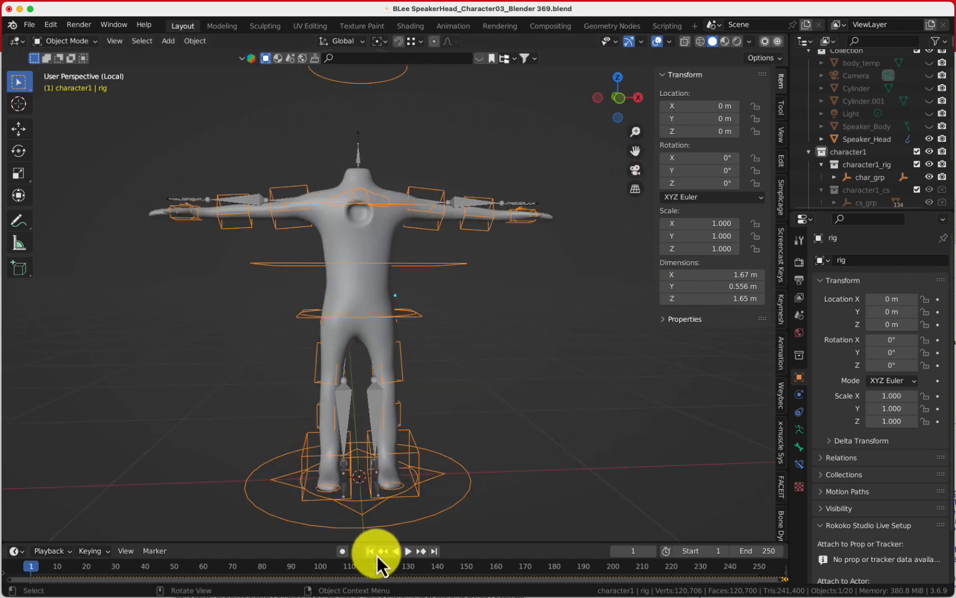
Play back the retargeted animation with overlays hidden, scrubbing the timeline and orbiting to review the motion
click(408, 551)
scroll(535, 393, down, 3)
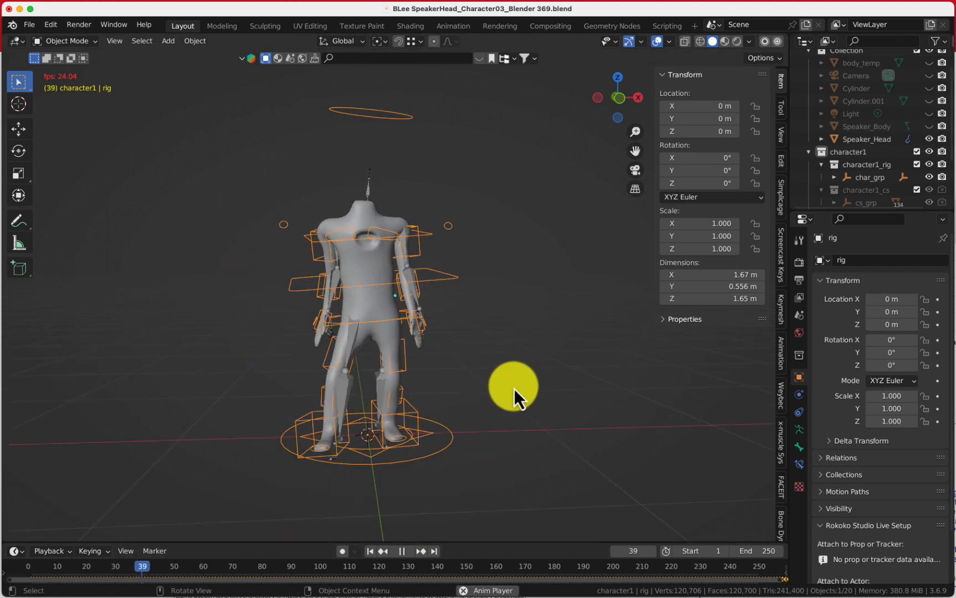
middle_drag(514, 389, 589, 207)
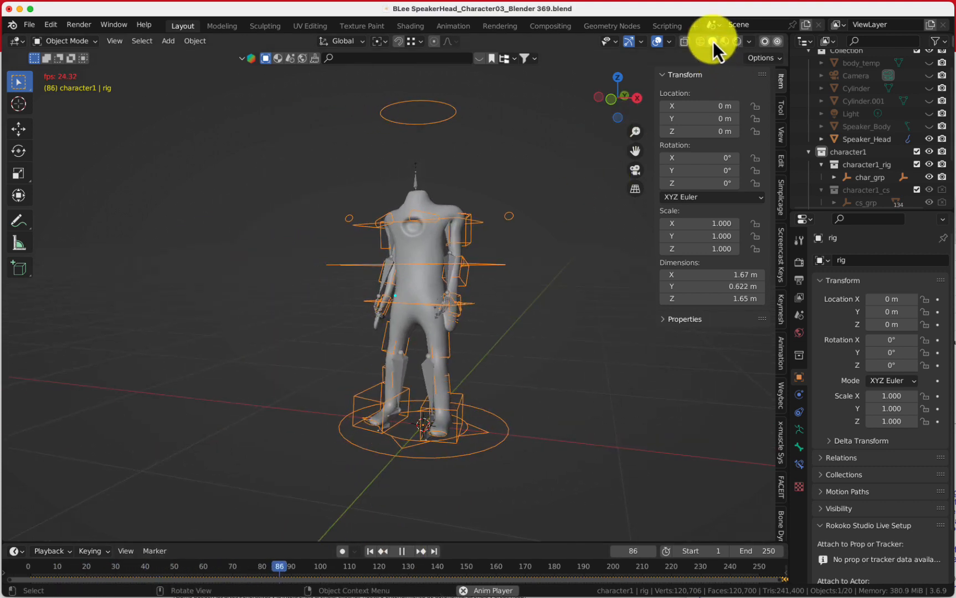
click(657, 41)
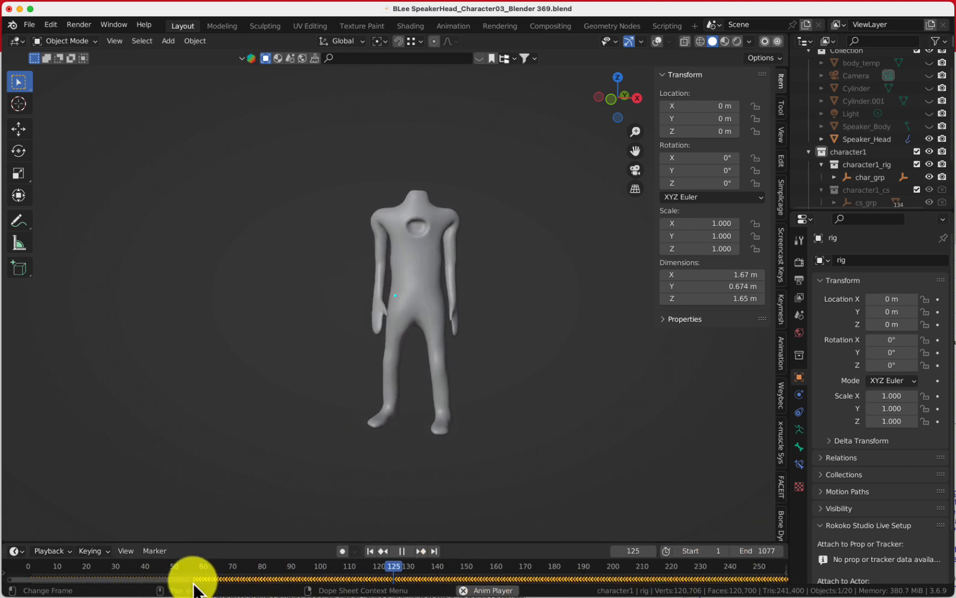
drag(192, 580, 795, 574)
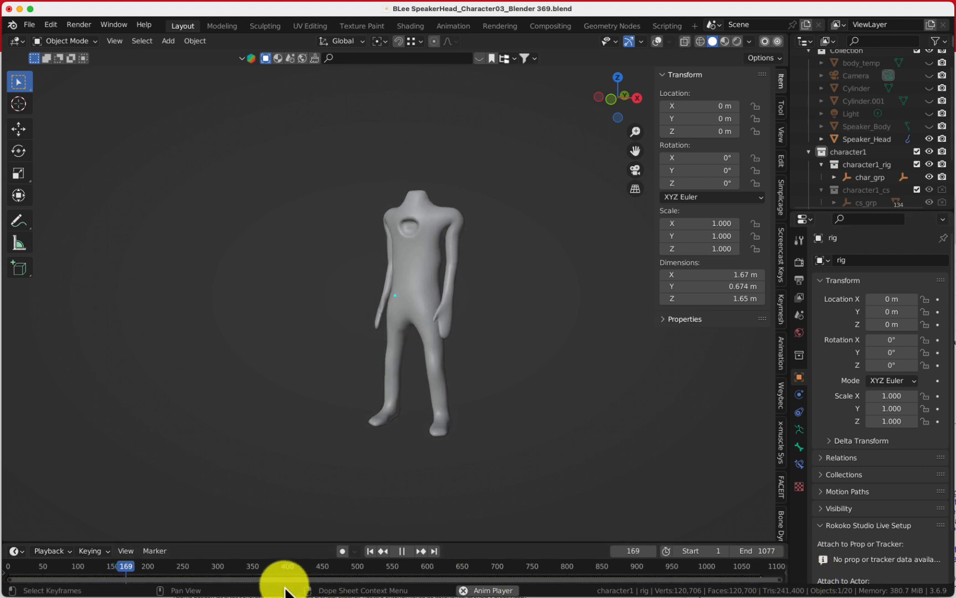
drag(270, 570, 438, 565)
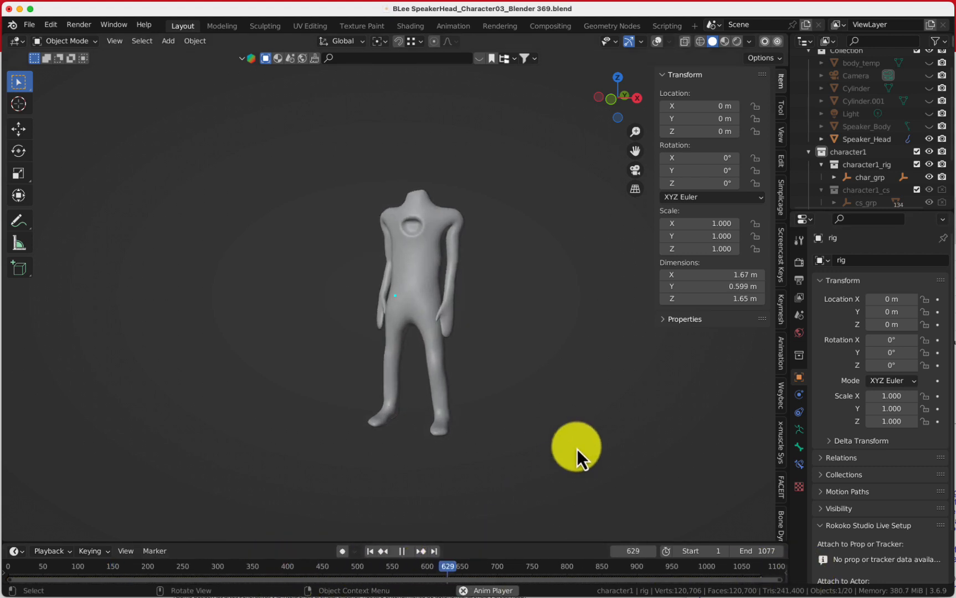
middle_drag(357, 426, 379, 433)
scroll(414, 427, up, 2)
scroll(390, 433, up, 2)
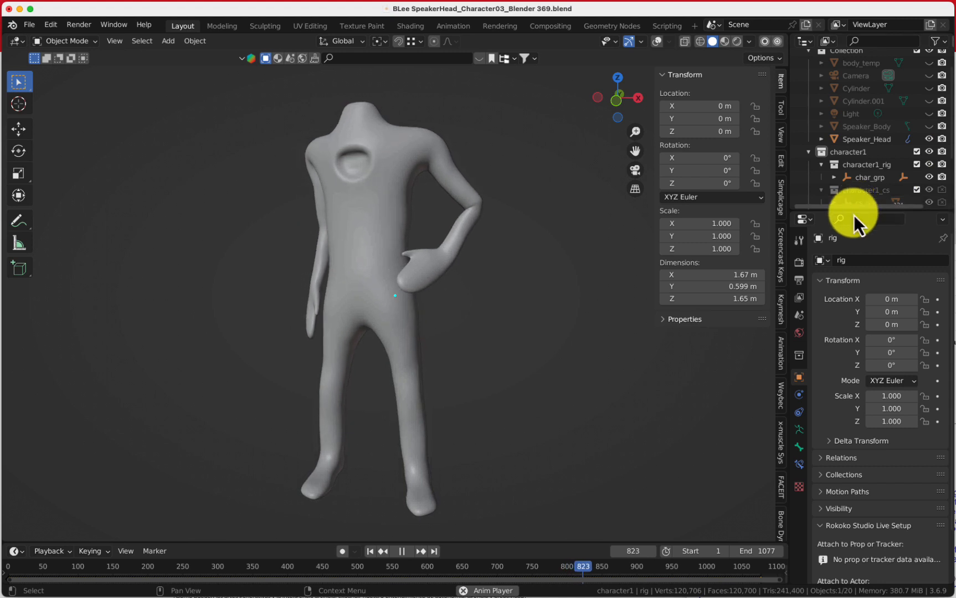
drag(858, 209, 861, 328)
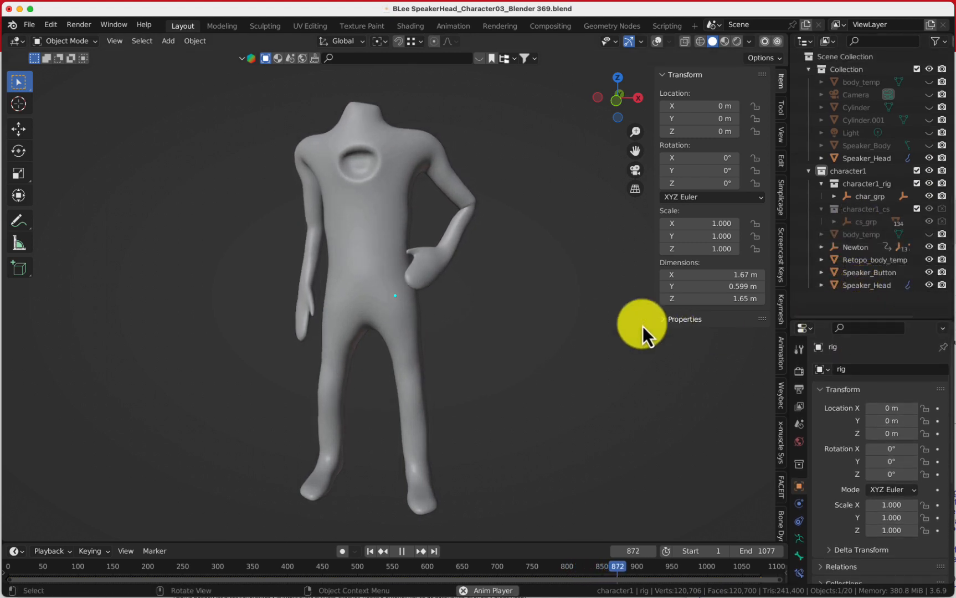
middle_drag(521, 358, 501, 341)
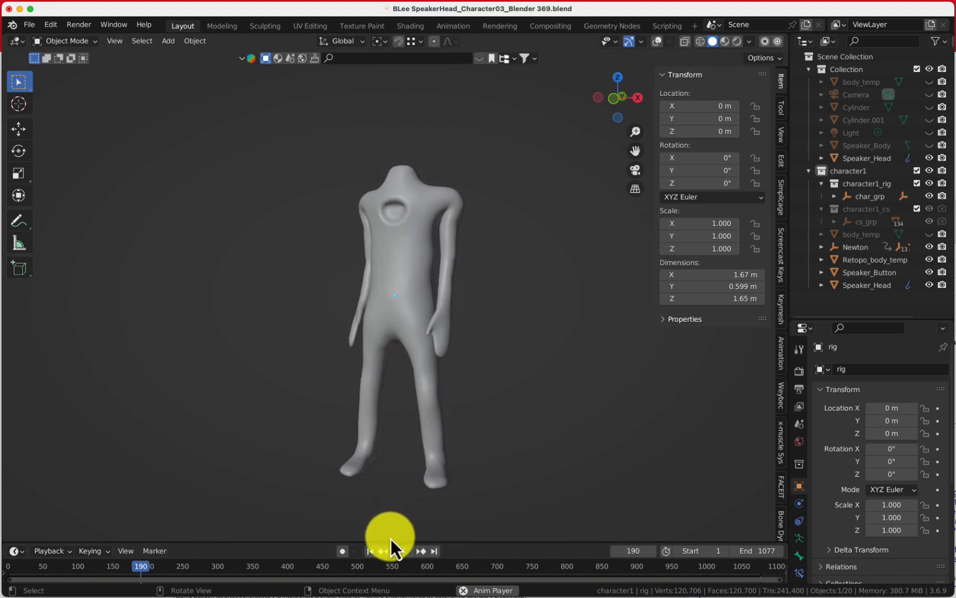
Show the viewport overlays again, enlarge the timeline, and turn on Animation Layers for the rig
click(656, 41)
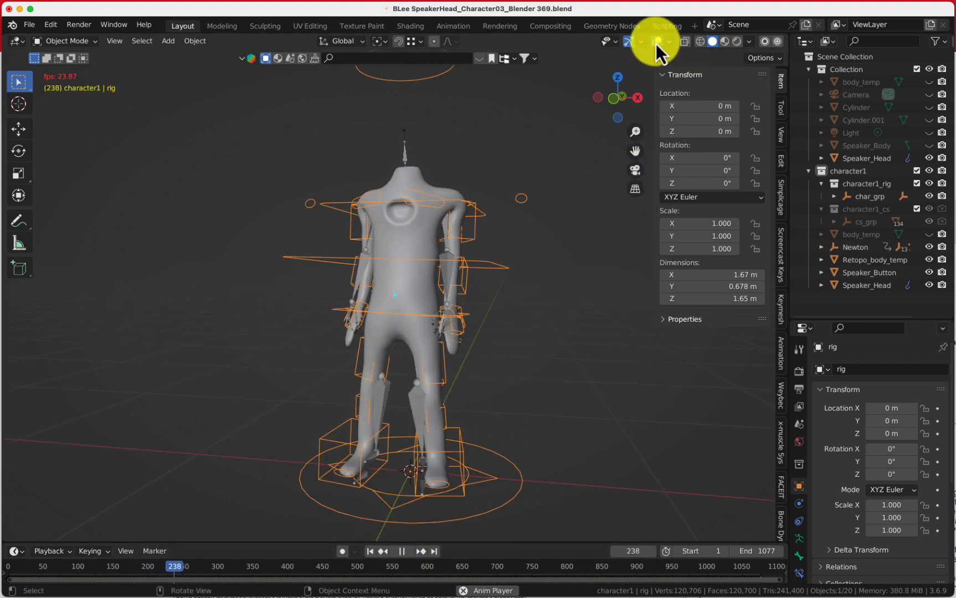
scroll(438, 369, up, 2)
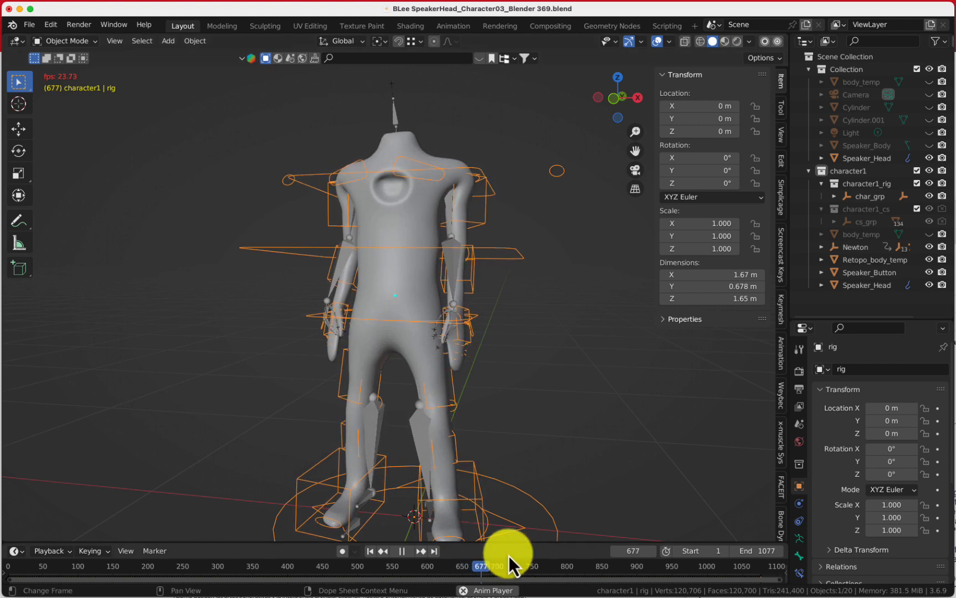
drag(510, 542, 513, 504)
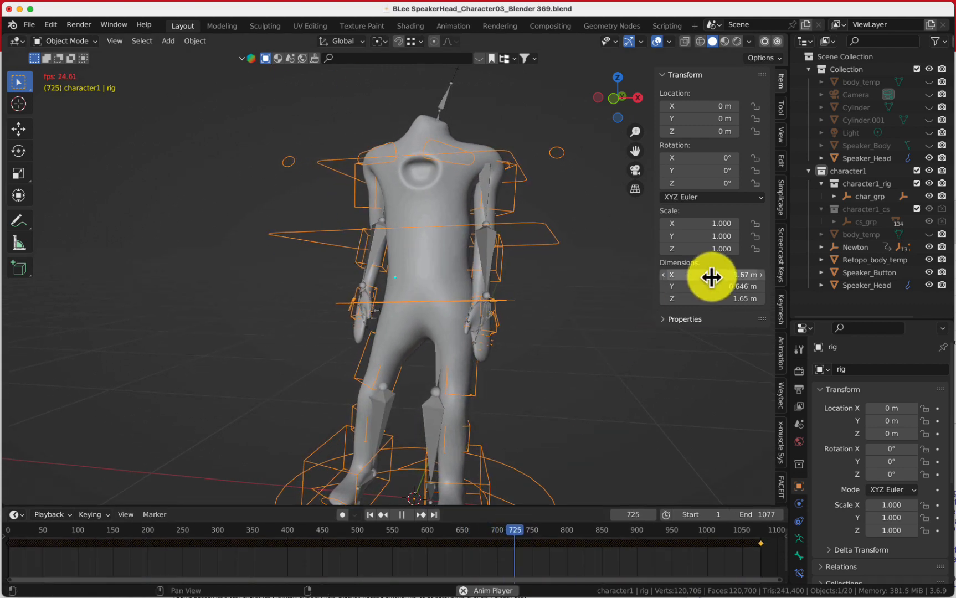
click(782, 353)
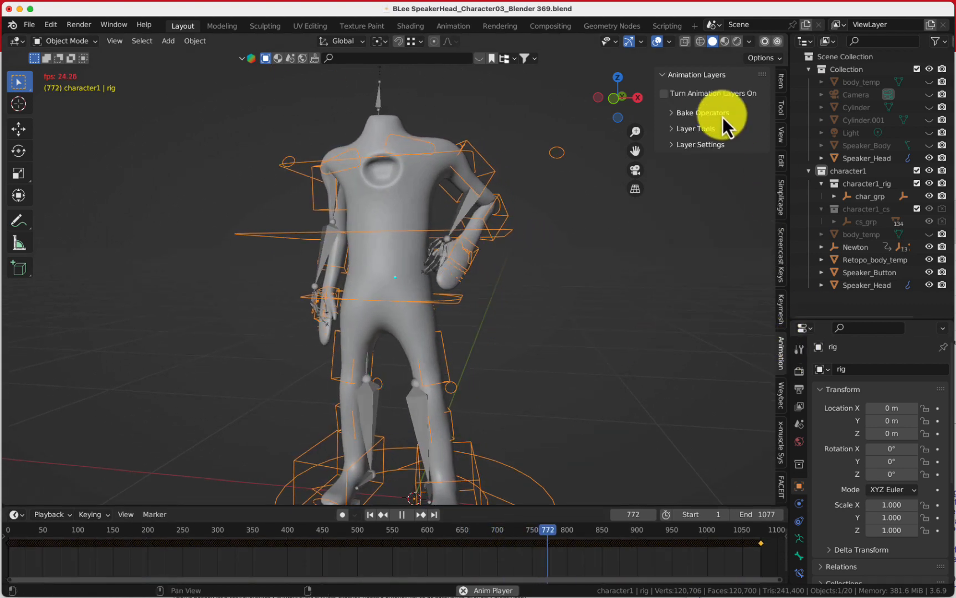
click(707, 92)
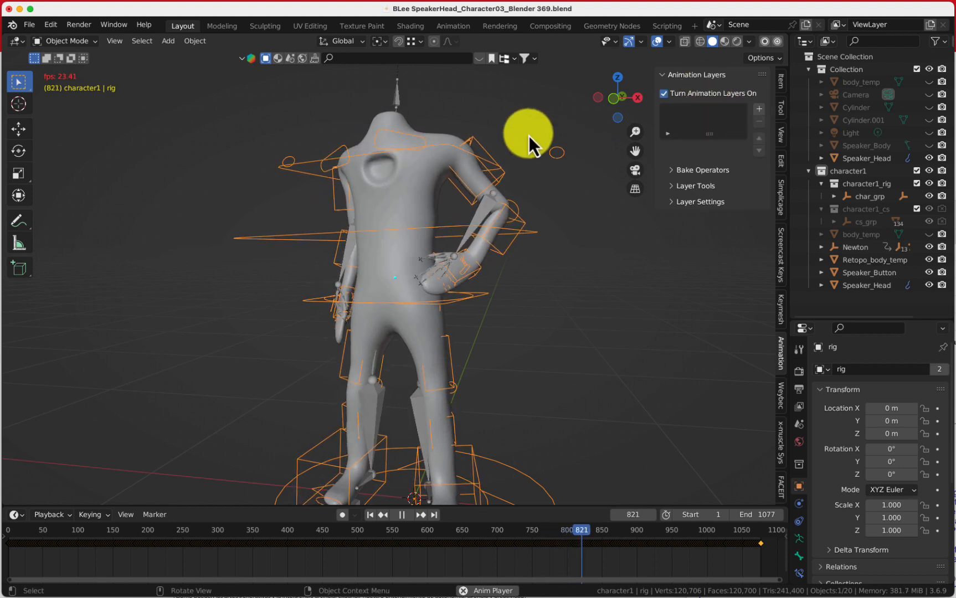
Switch the rig to Pose Mode, select a bone, and add a new animation layer above the base layer
click(59, 46)
click(71, 83)
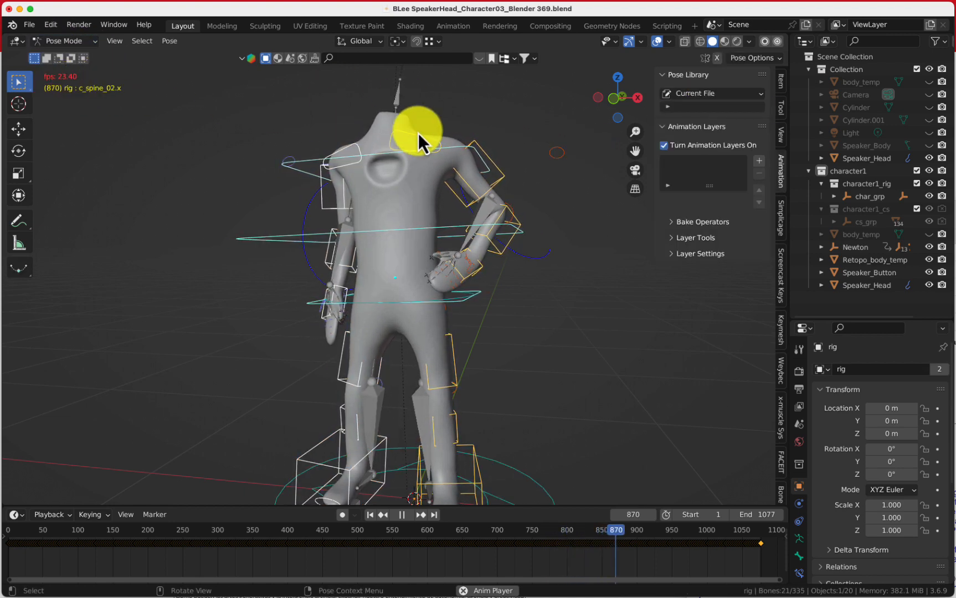
click(535, 173)
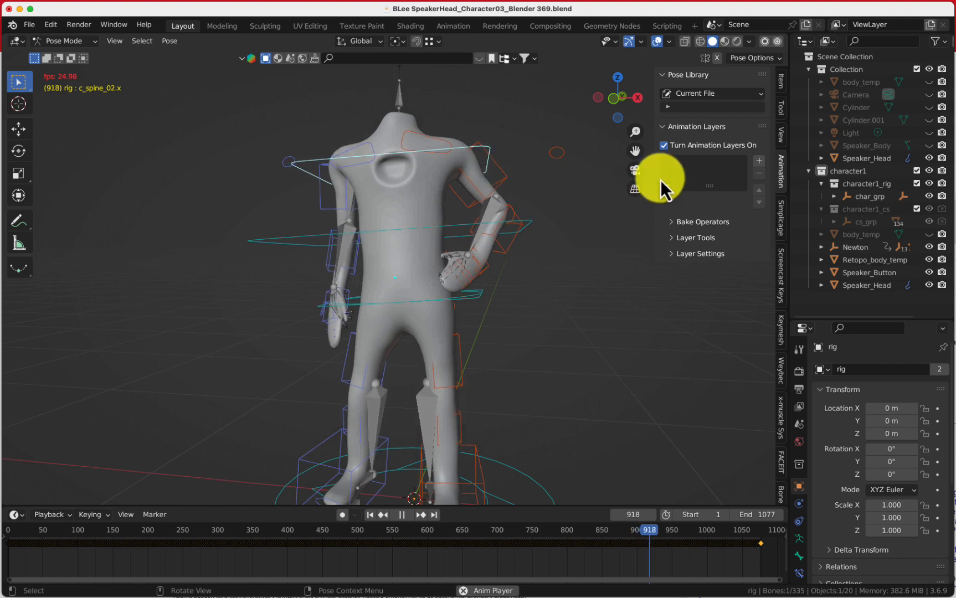
click(756, 161)
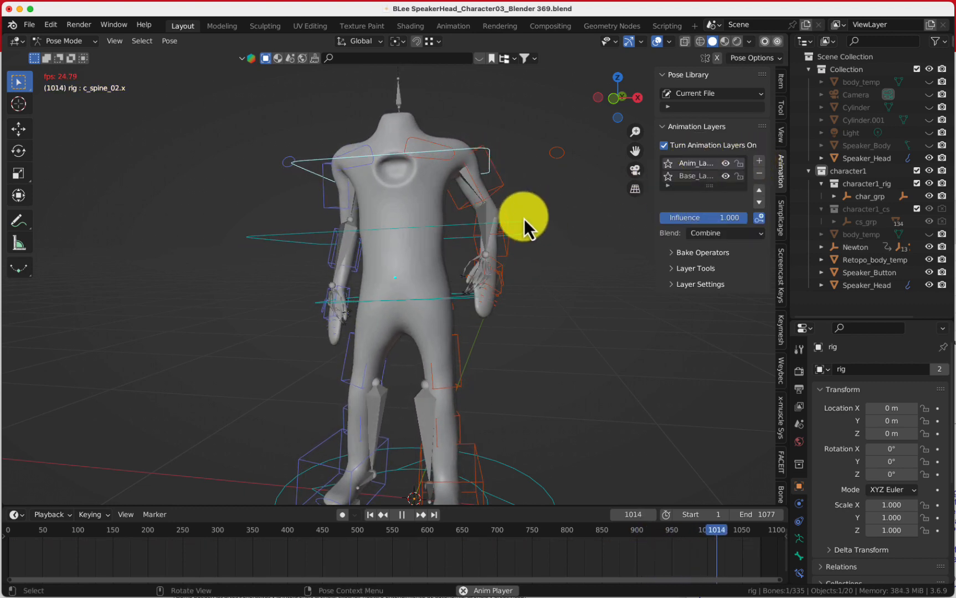
Stop playback at frame 870 and enable auto keying
middle_drag(524, 218, 497, 280)
click(401, 515)
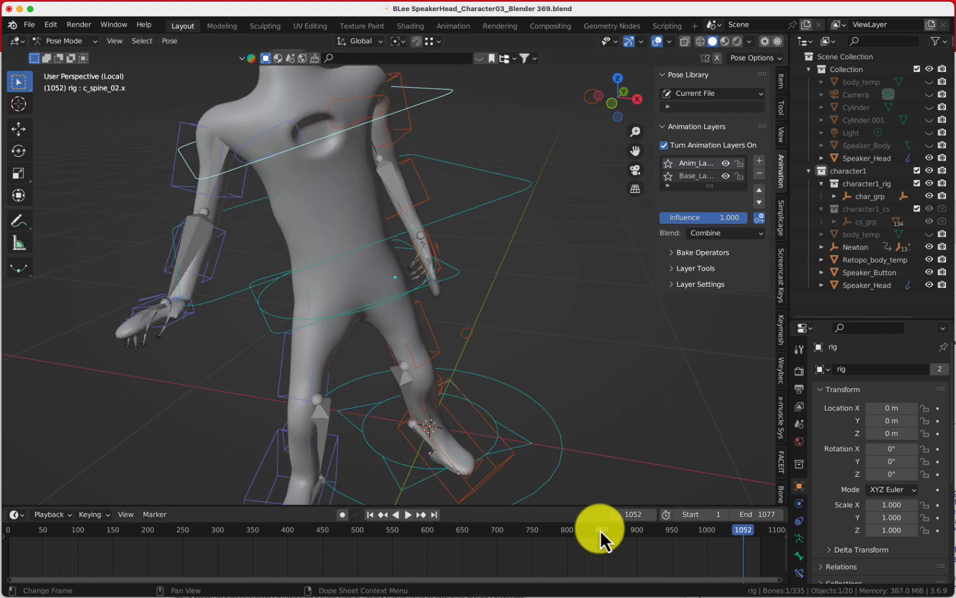
drag(737, 531, 615, 536)
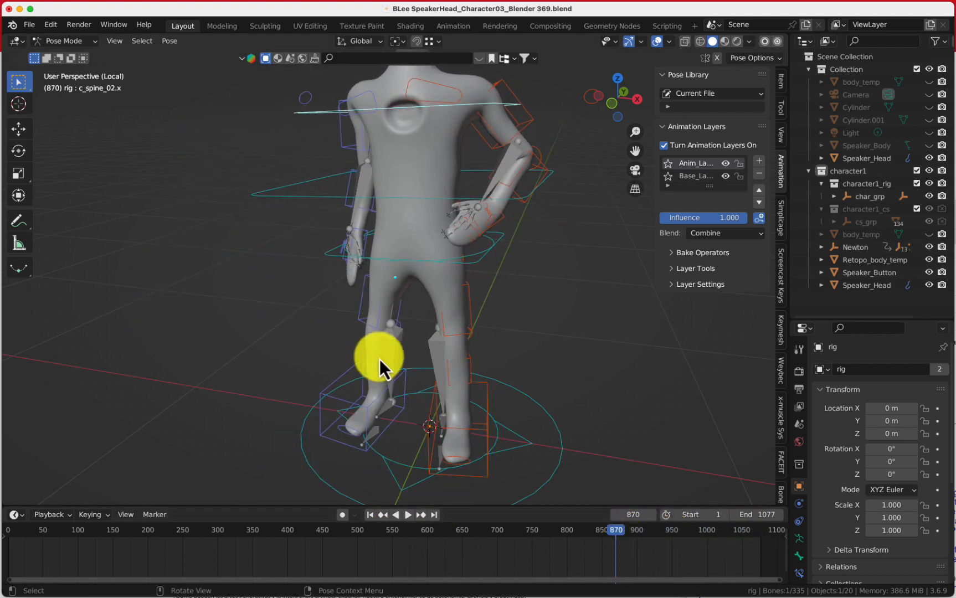
middle_drag(379, 362, 231, 236)
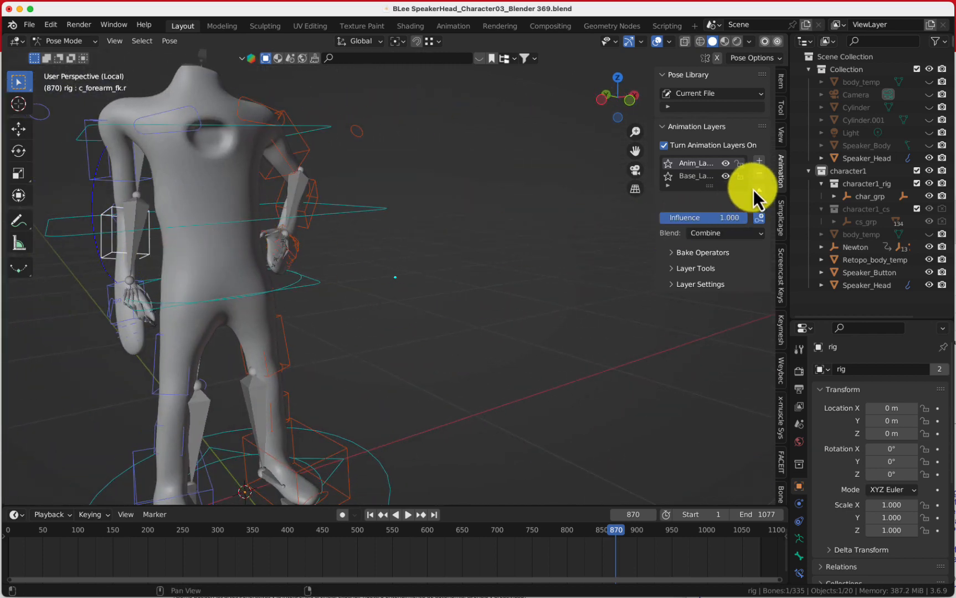
click(345, 518)
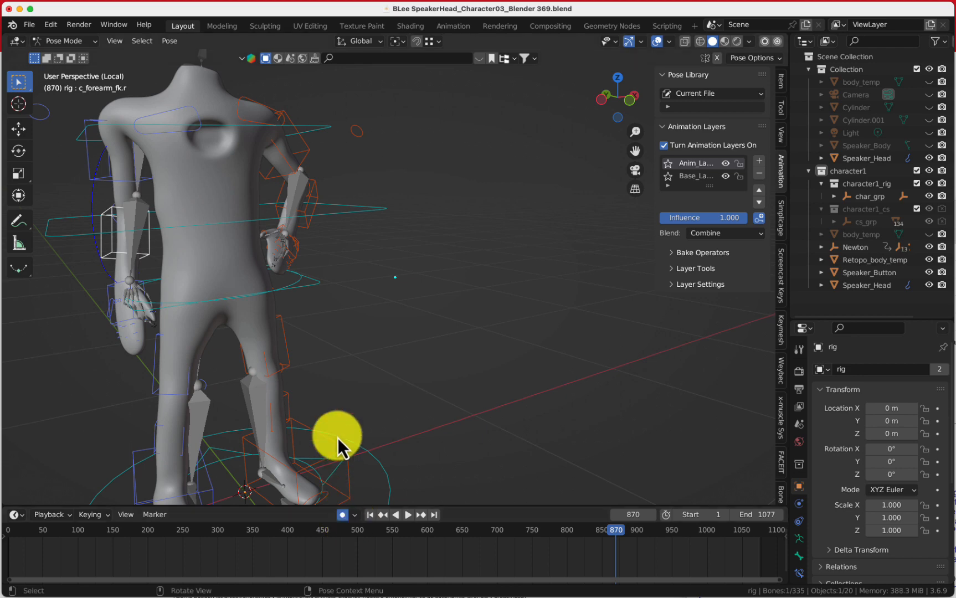
Rotate the right forearm FK control to adjust the arm pose at frame 870
key(r)
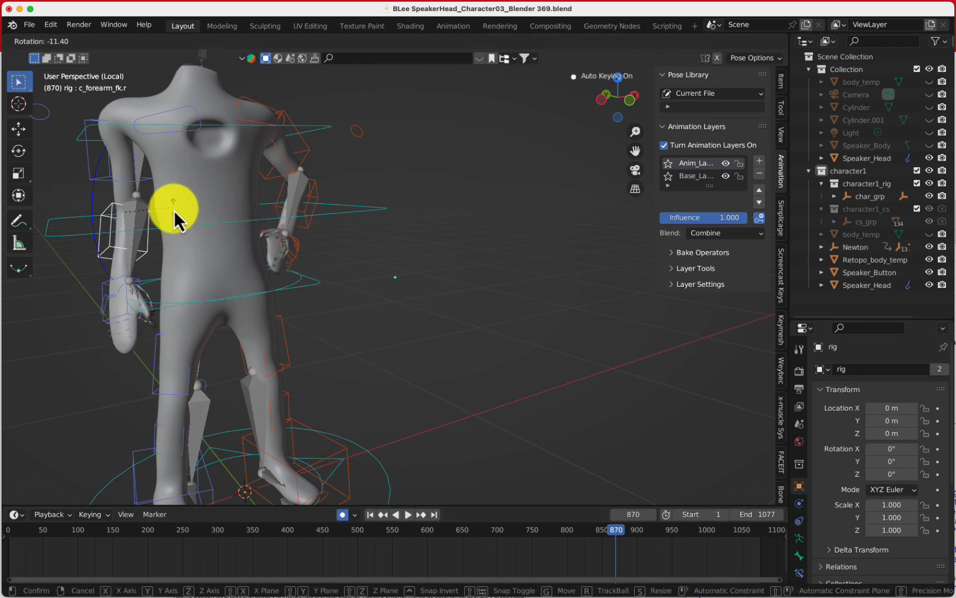
click(166, 260)
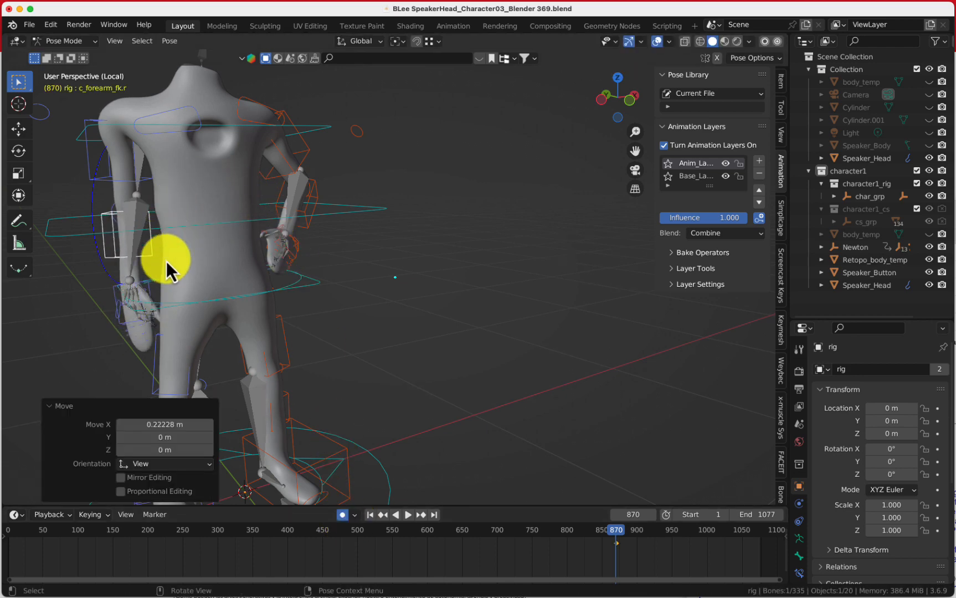
middle_drag(166, 261, 212, 313)
scroll(240, 269, down, 3)
key(r)
click(310, 261)
click(201, 309)
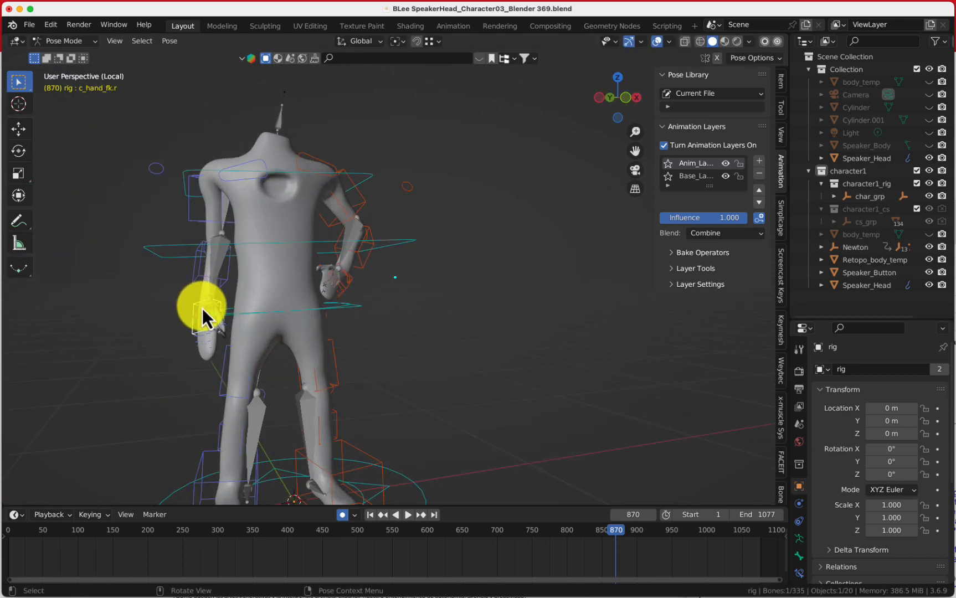
Move and rotate the right hand and forearm controls to bring the hand closer to the body
key(g)
click(209, 312)
key(r)
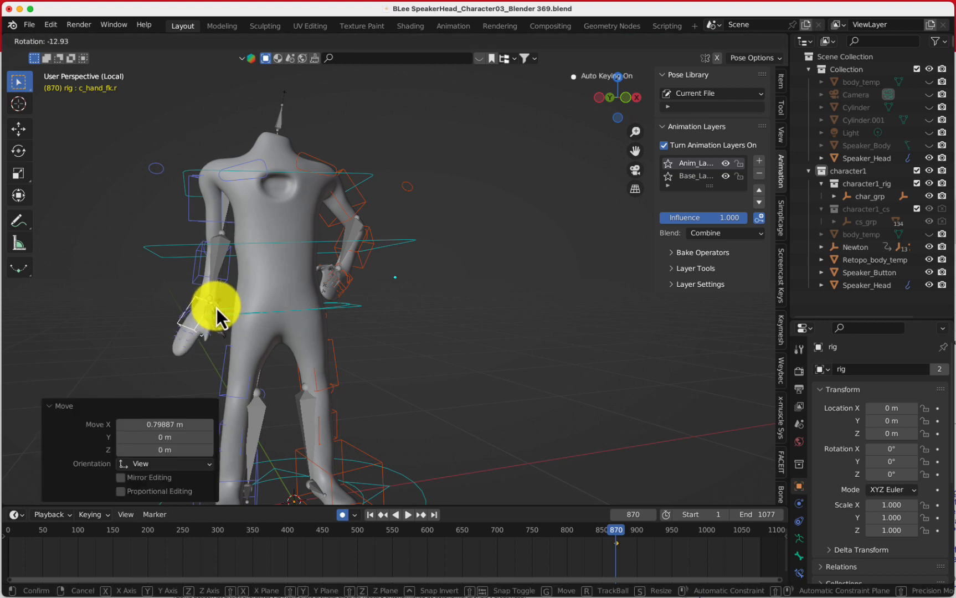
click(227, 303)
click(227, 277)
key(g)
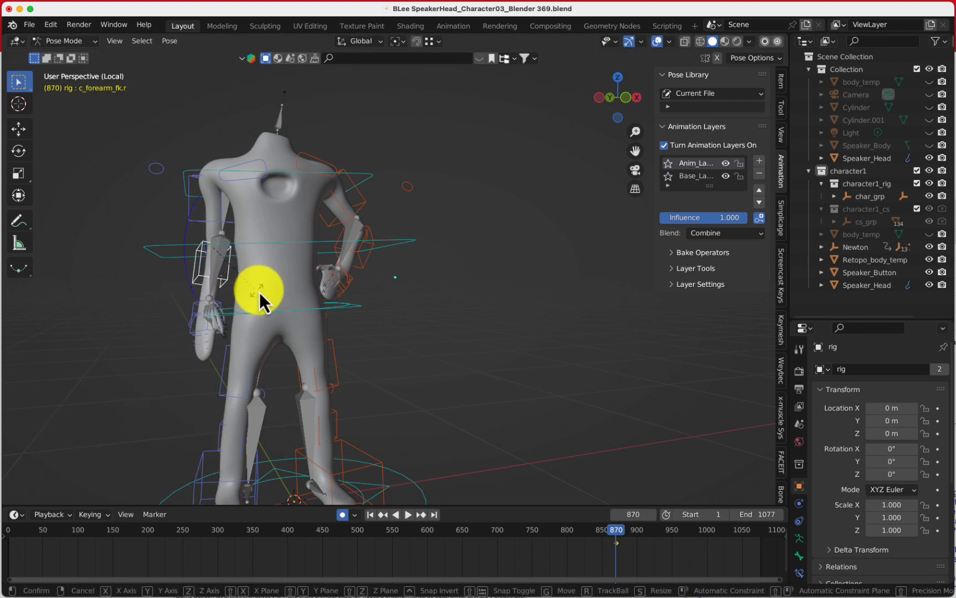
click(240, 312)
key(r)
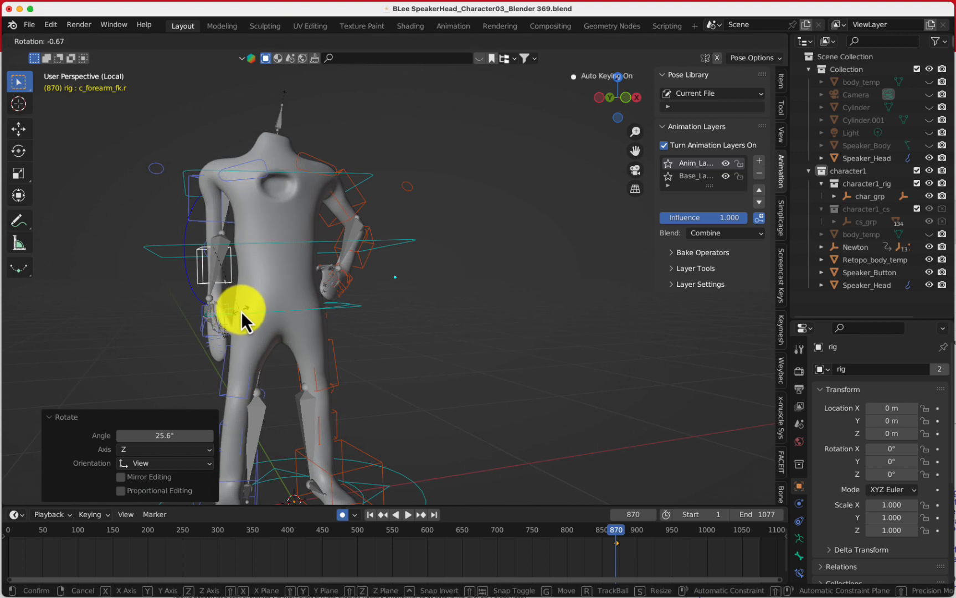
click(244, 312)
Reposition the right forearm control from a side view of the character
middle_drag(213, 307, 306, 308)
middle_drag(135, 297, 148, 286)
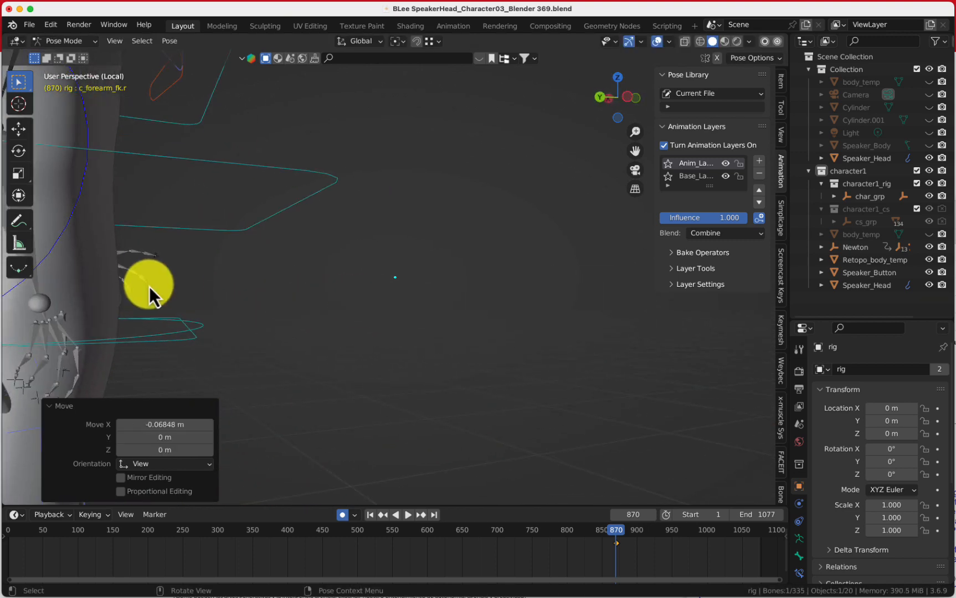
scroll(212, 289, down, 3)
key(g)
click(242, 285)
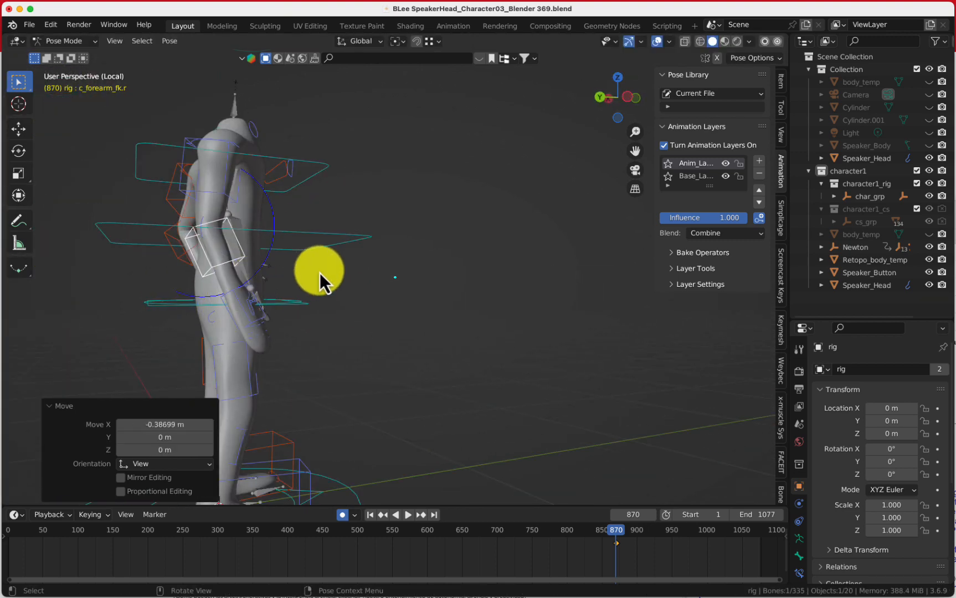
middle_drag(320, 272, 135, 264)
scroll(280, 285, up, 3)
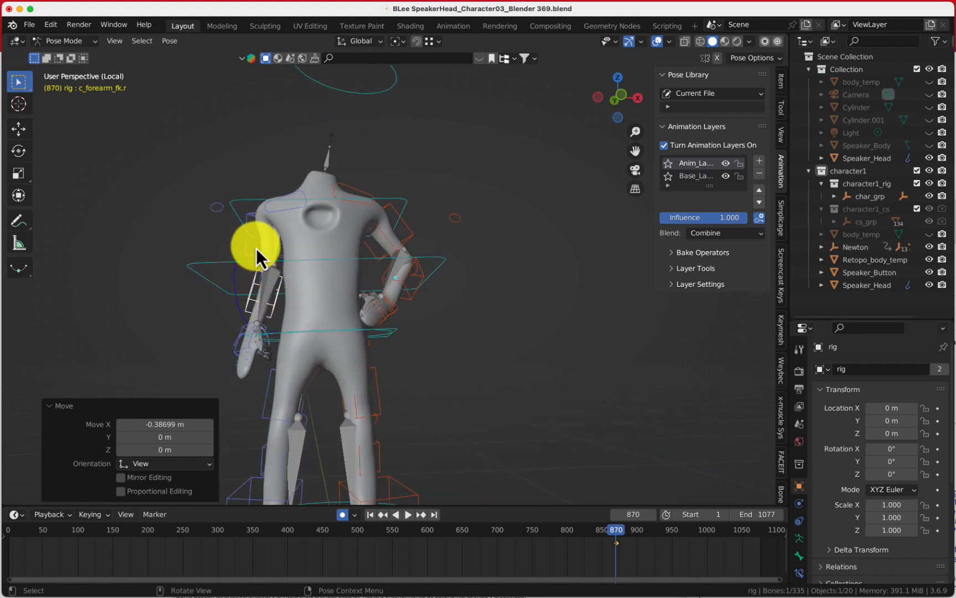
Rotate the right upper arm and forearm FK controls to refine the arm pose
click(281, 266)
key(r)
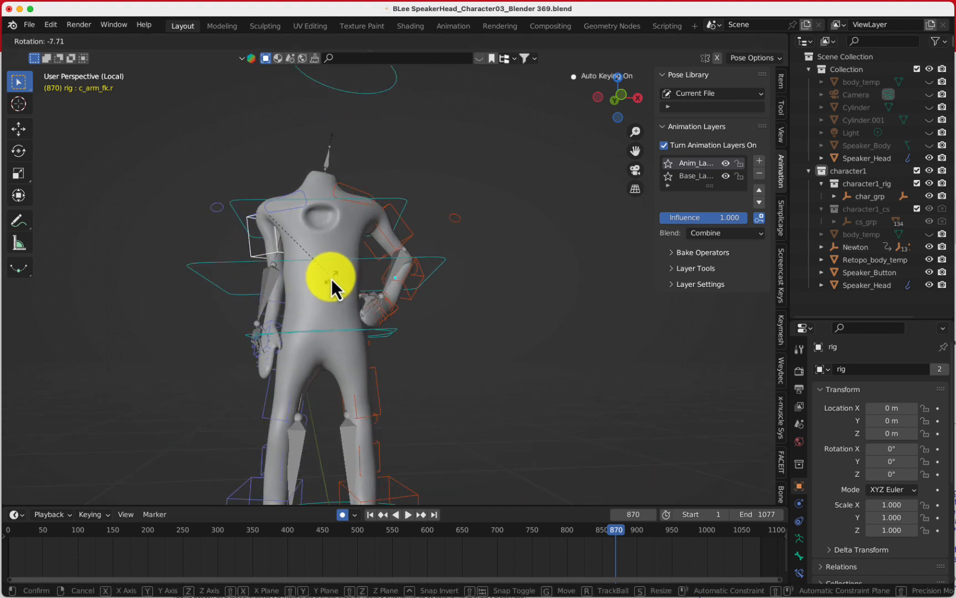
click(330, 281)
key(r)
click(319, 287)
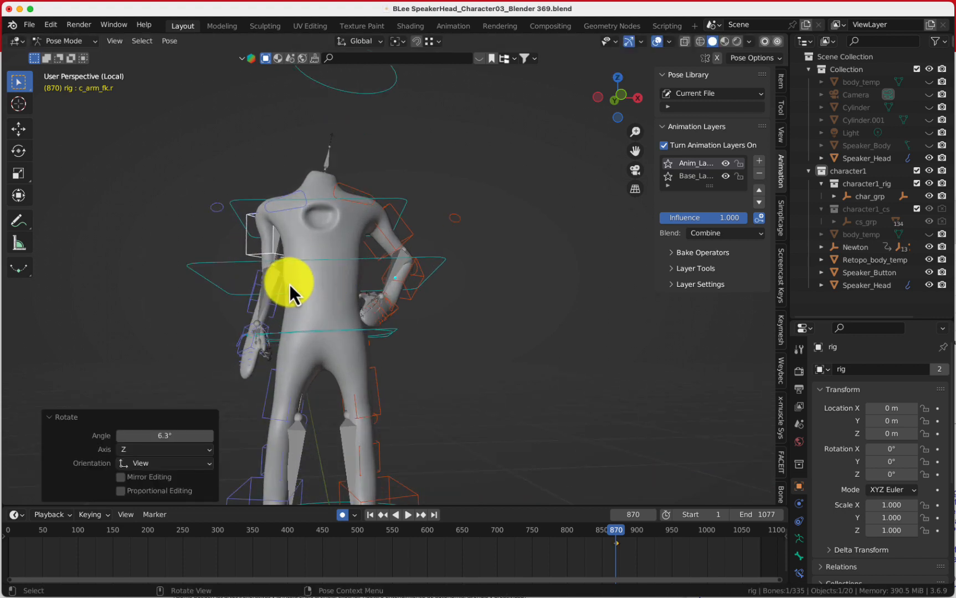
click(283, 295)
key(r)
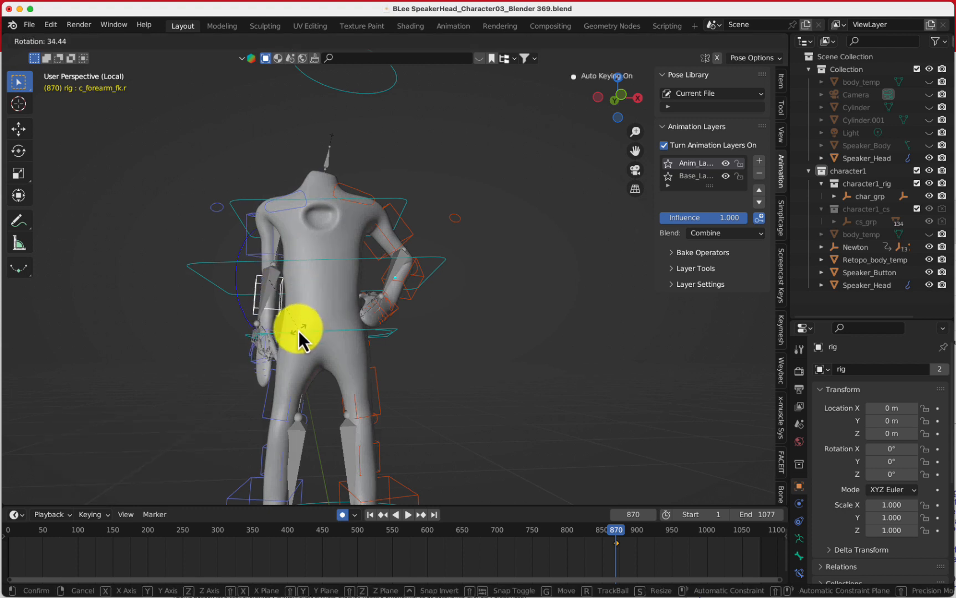
click(272, 345)
click(273, 339)
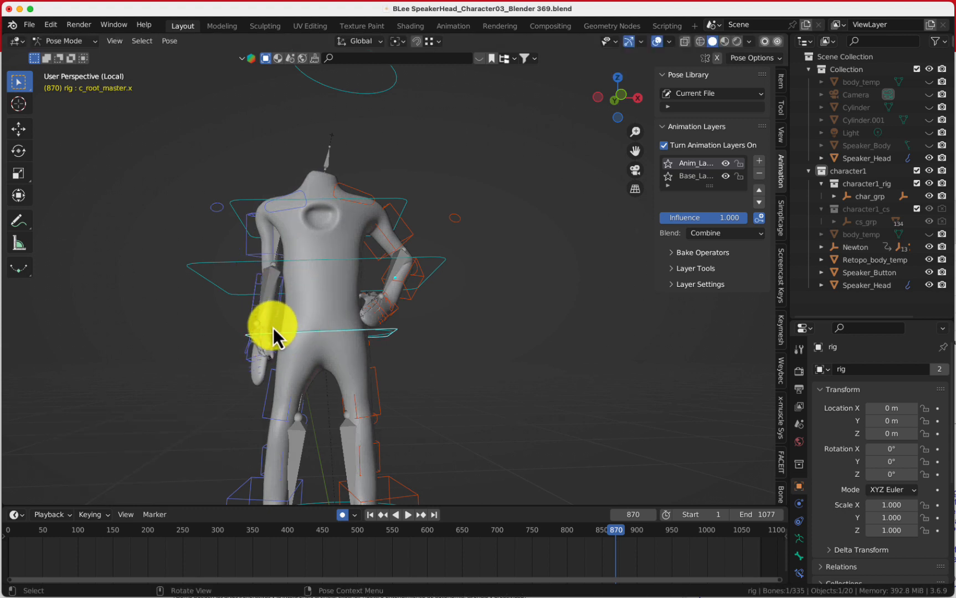
Switch to the Rotate tool and rotate the right hand FK control at frame 870
key(shift+space)
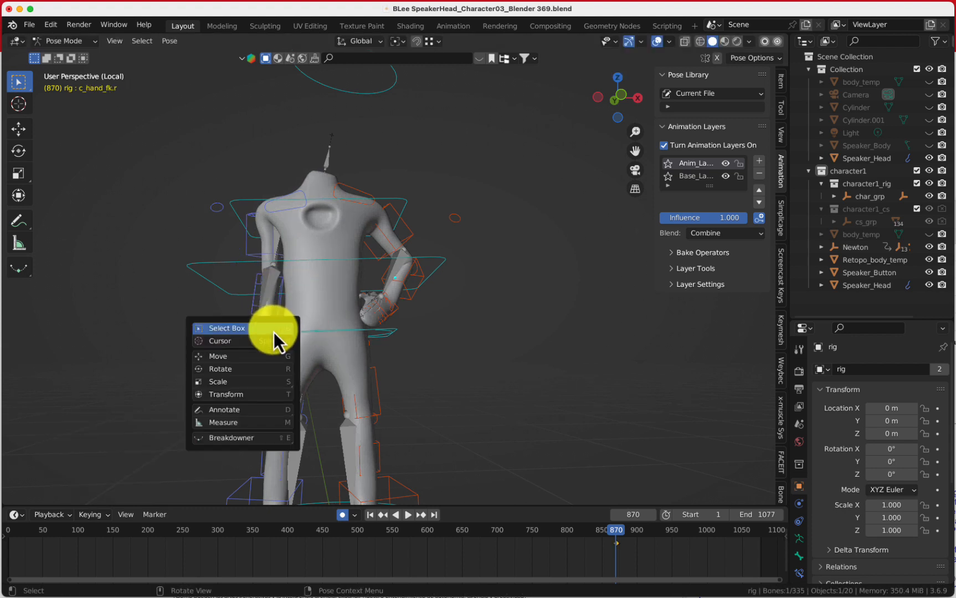
click(249, 369)
key(r)
key(r)
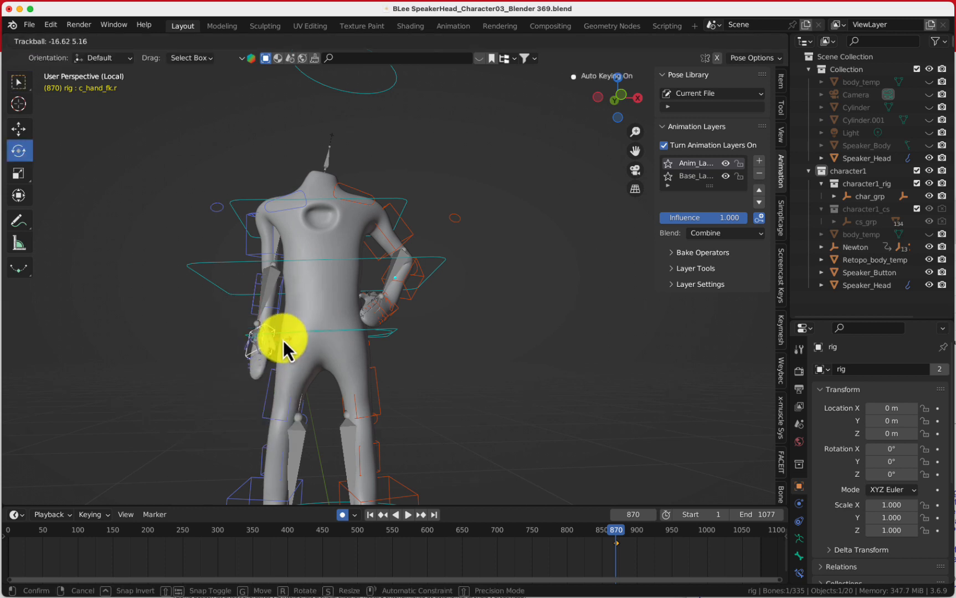
click(303, 345)
drag(246, 328, 277, 327)
key(r)
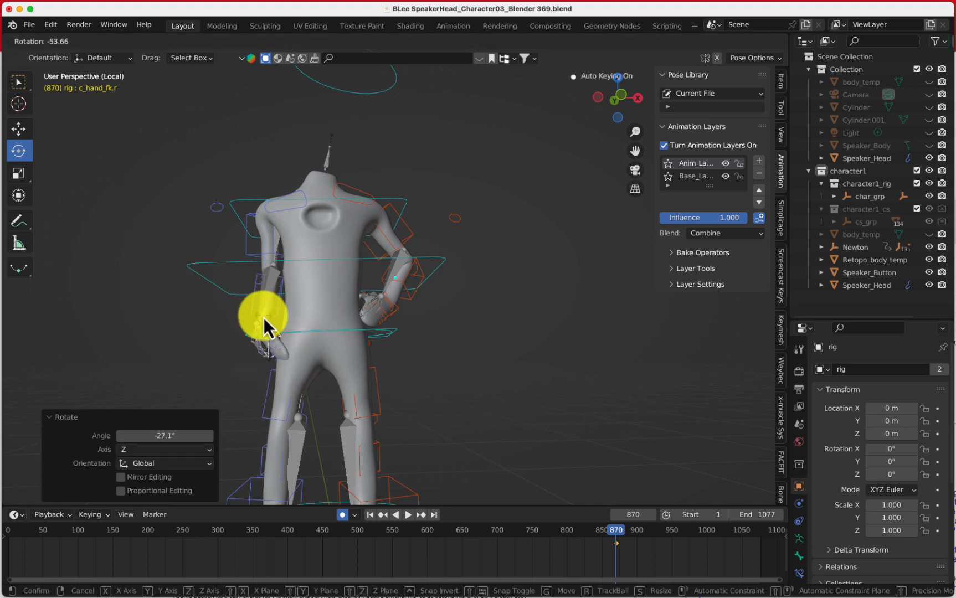
click(269, 323)
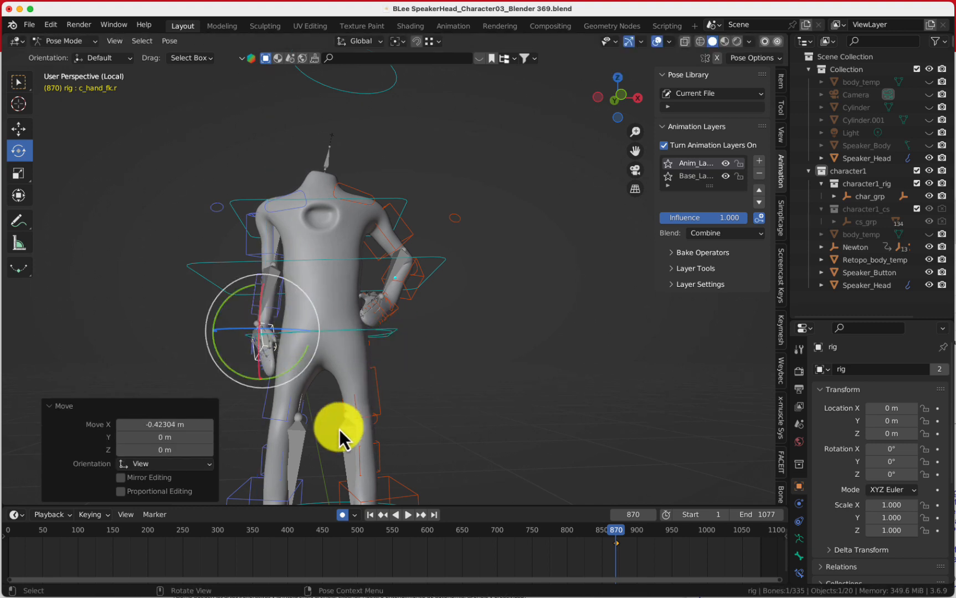
Go to frame 205 and rotate both the right and left shoulder controls
drag(612, 535, 151, 517)
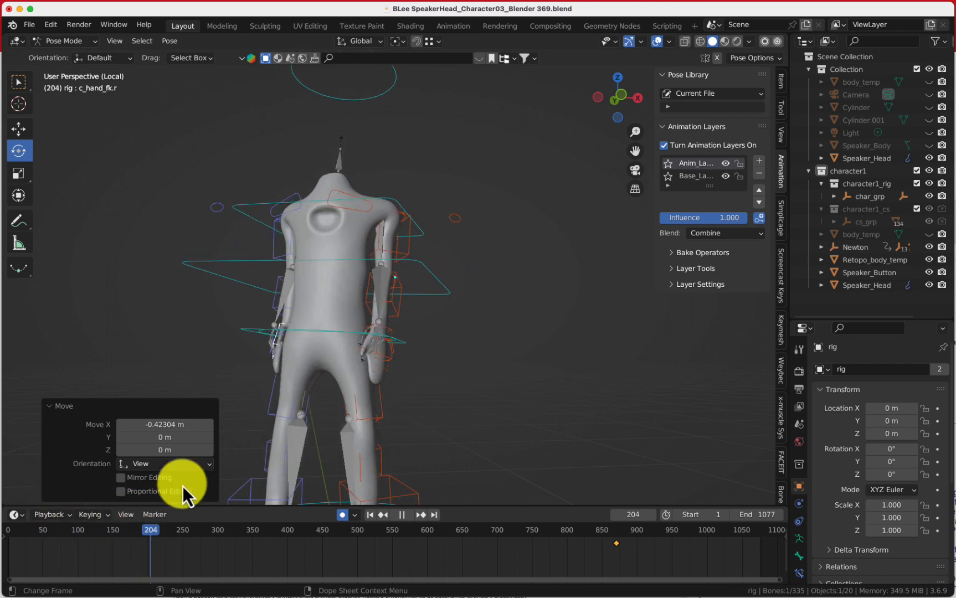
click(291, 194)
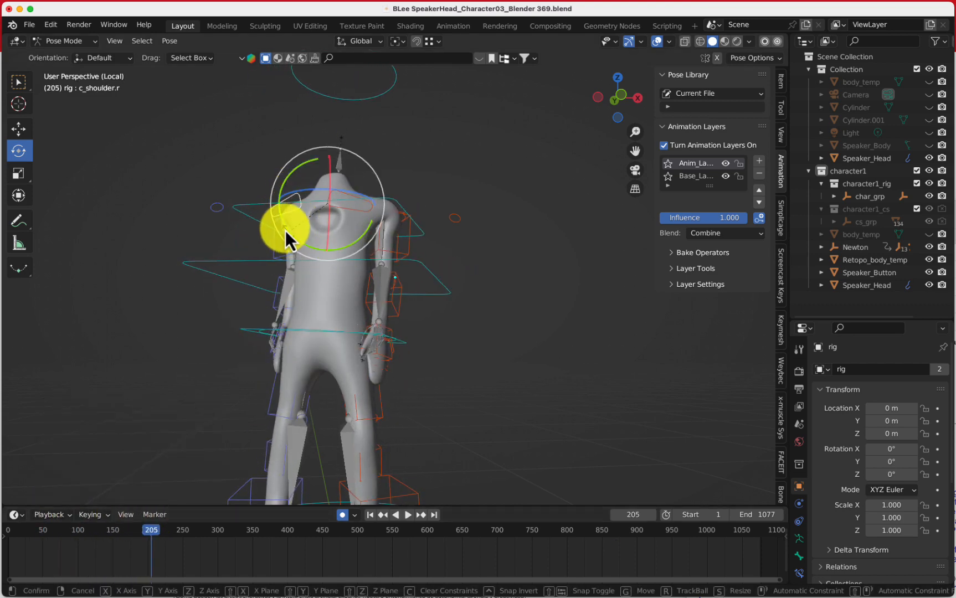
drag(283, 235, 281, 221)
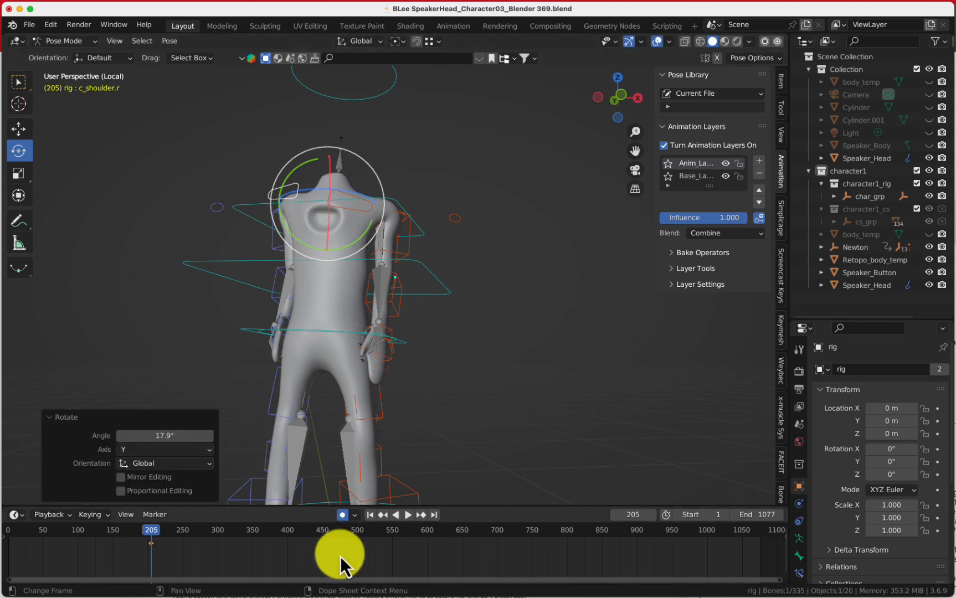
click(373, 210)
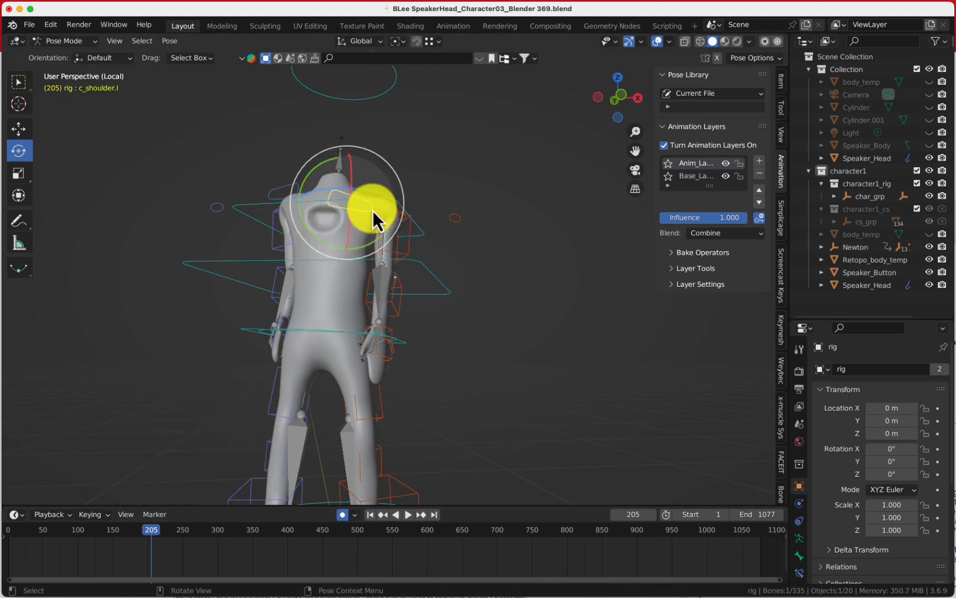
mouse_move(379, 248)
mouse_down()
mouse_move(389, 228)
mouse_move(390, 239)
mouse_up()
At frame 230, rotate the left and right shoulder controls again
drag(160, 541, 169, 533)
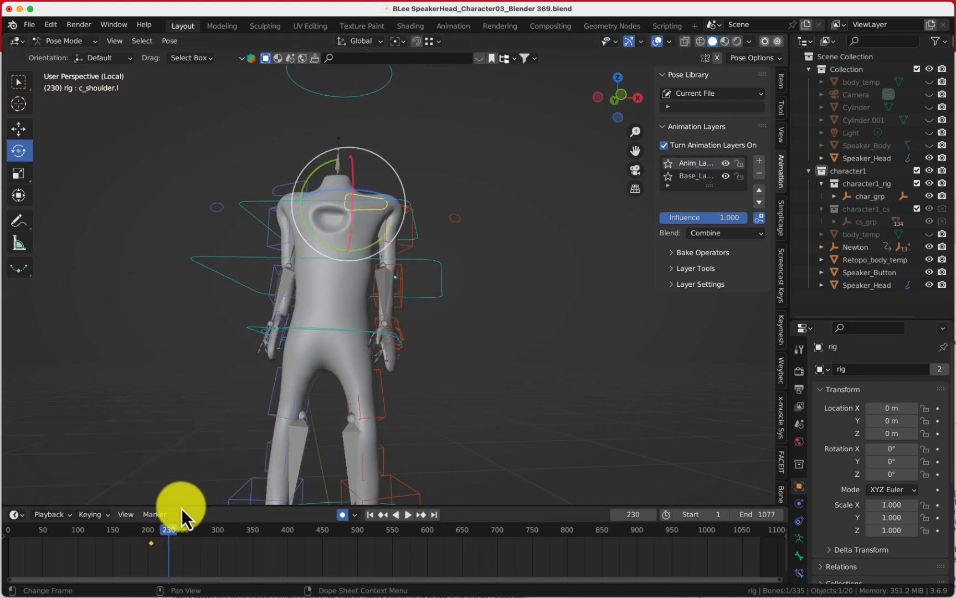
drag(388, 234, 376, 259)
click(283, 196)
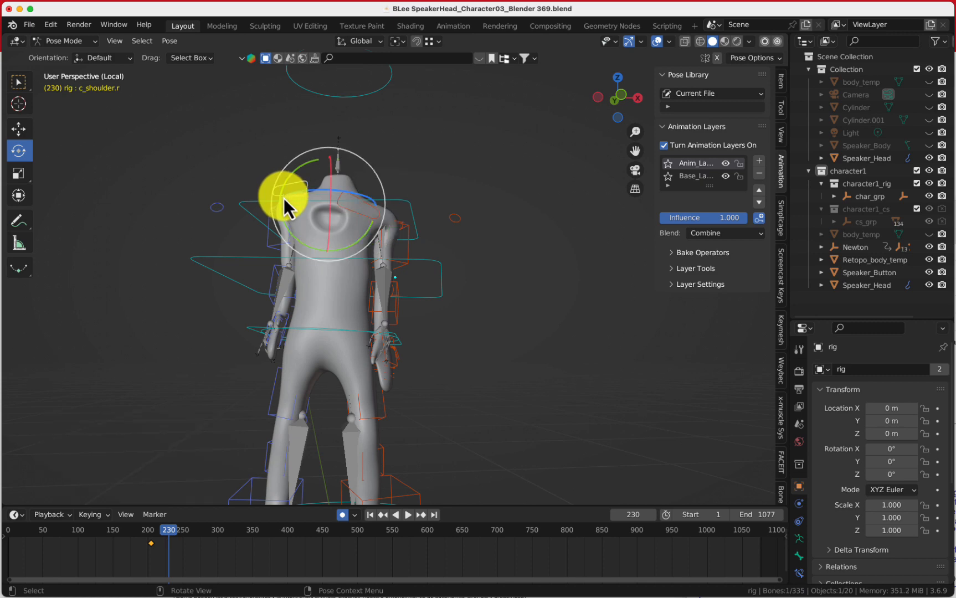
drag(283, 197, 306, 256)
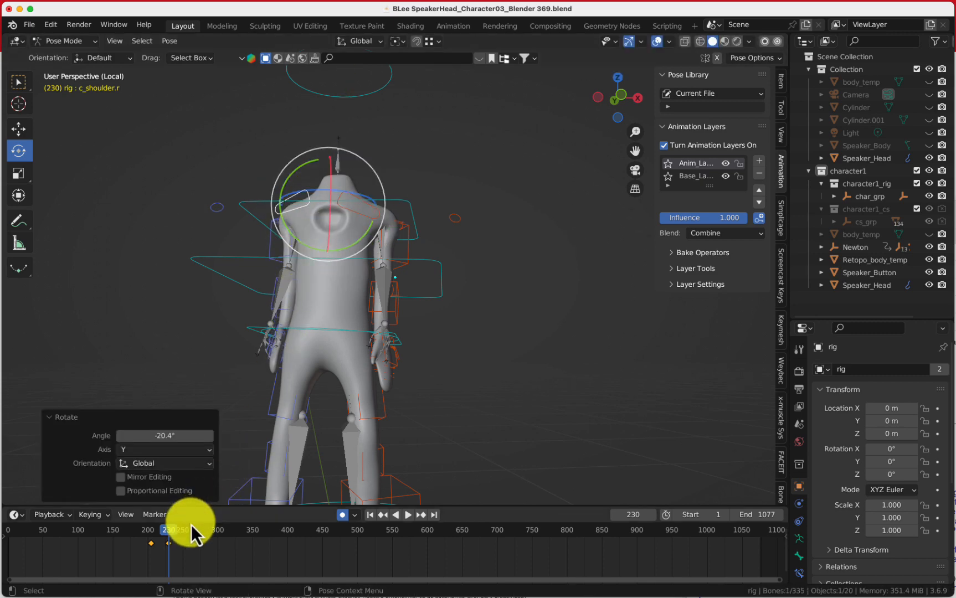
At frame 171, rotate the right shoulder control with trackball rotation and the left shoulder about 20.6°
drag(191, 525, 127, 524)
key(r)
key(r)
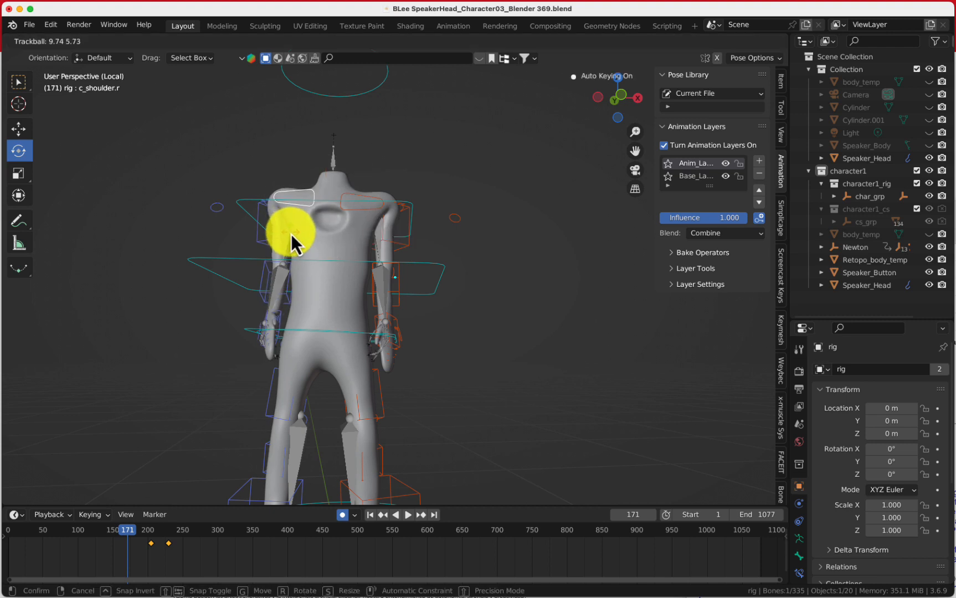
click(288, 213)
key(r)
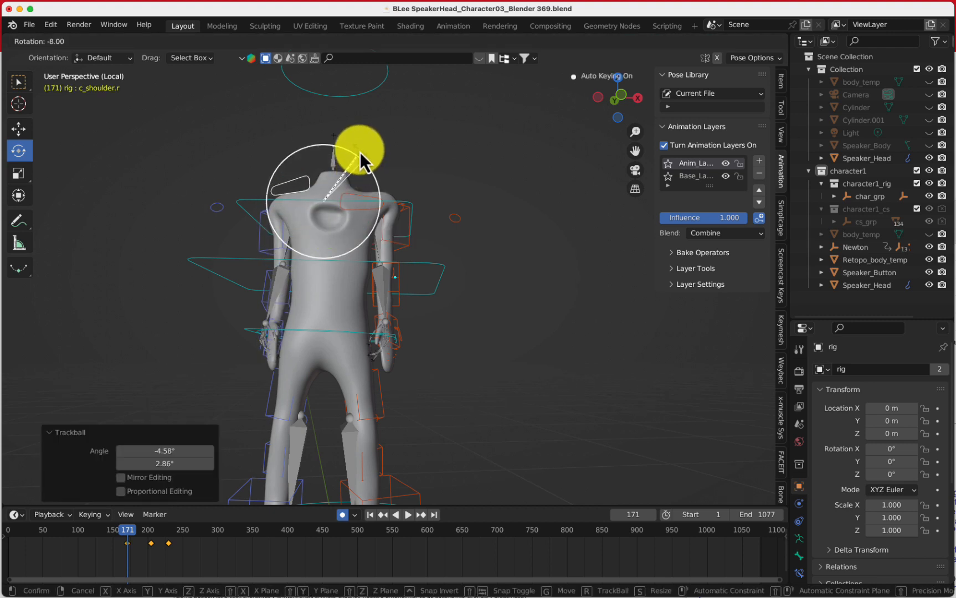
click(397, 197)
click(366, 196)
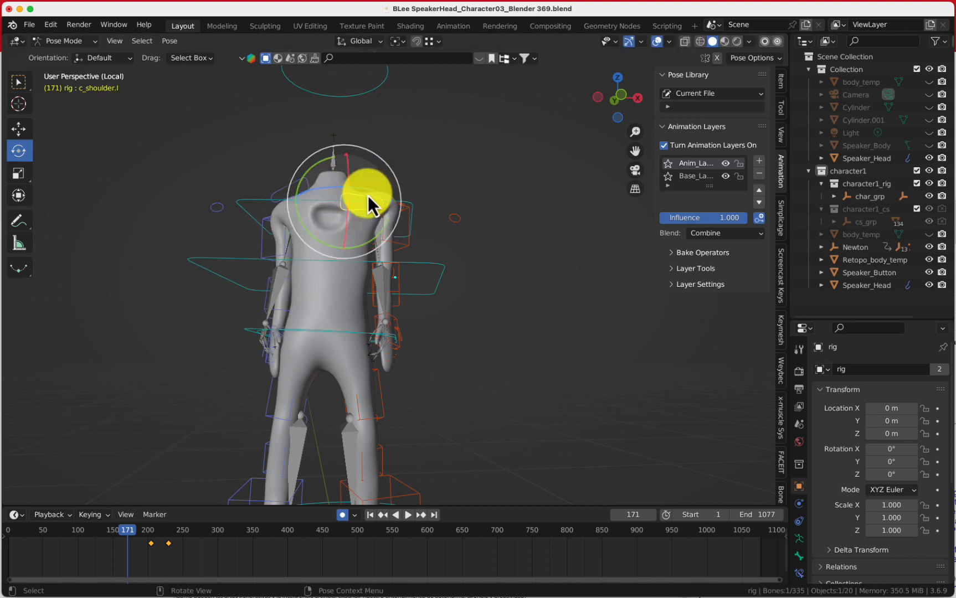
key(r)
click(399, 194)
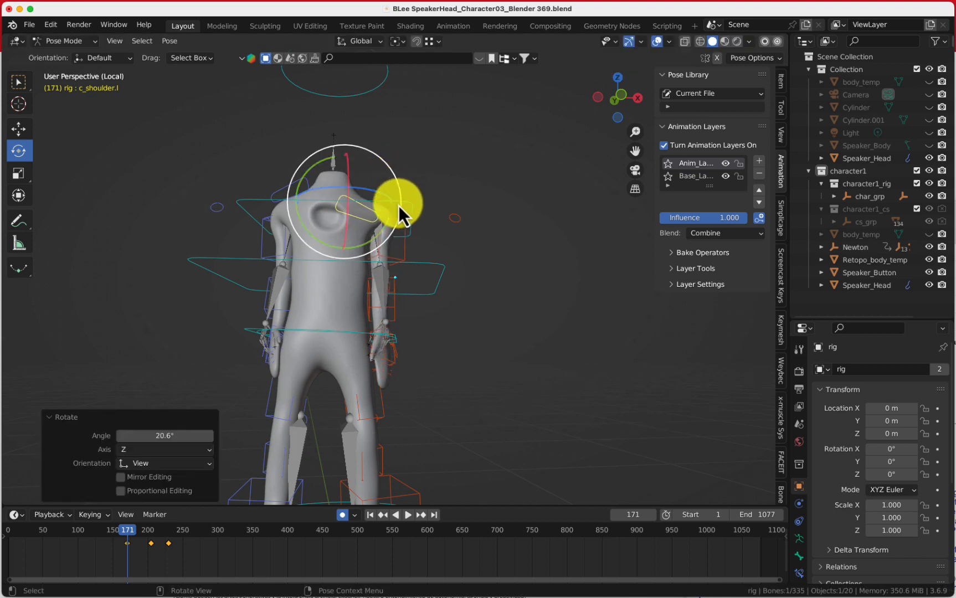
Play the animation from the start with viewport overlays hidden to review the motion, stopping around frame 517
click(126, 521)
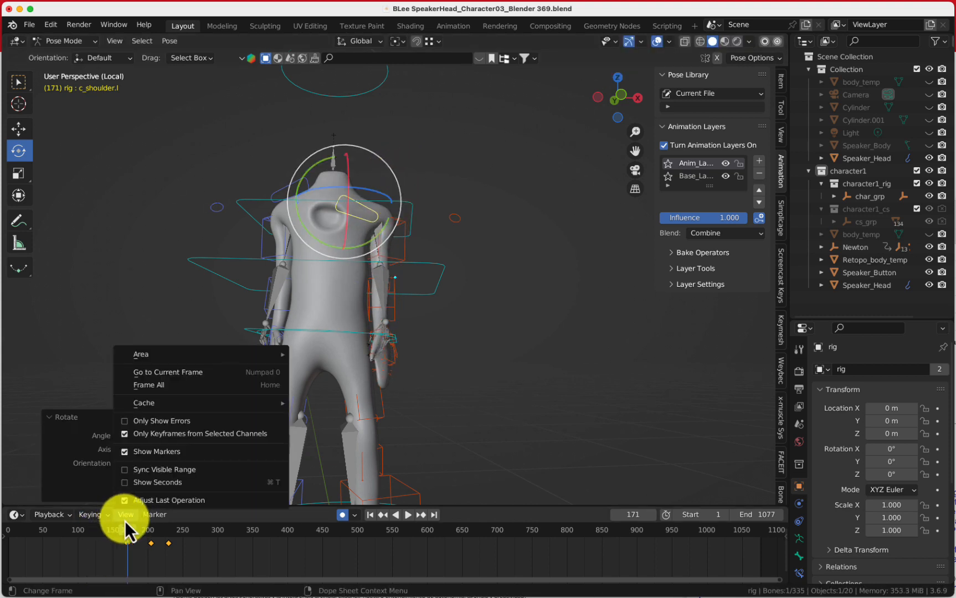
click(372, 517)
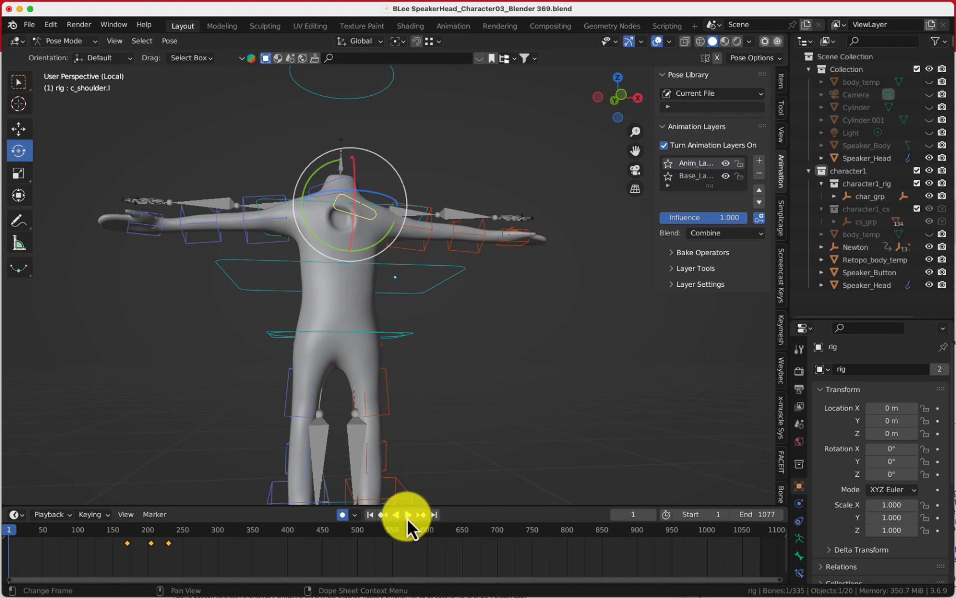
click(408, 516)
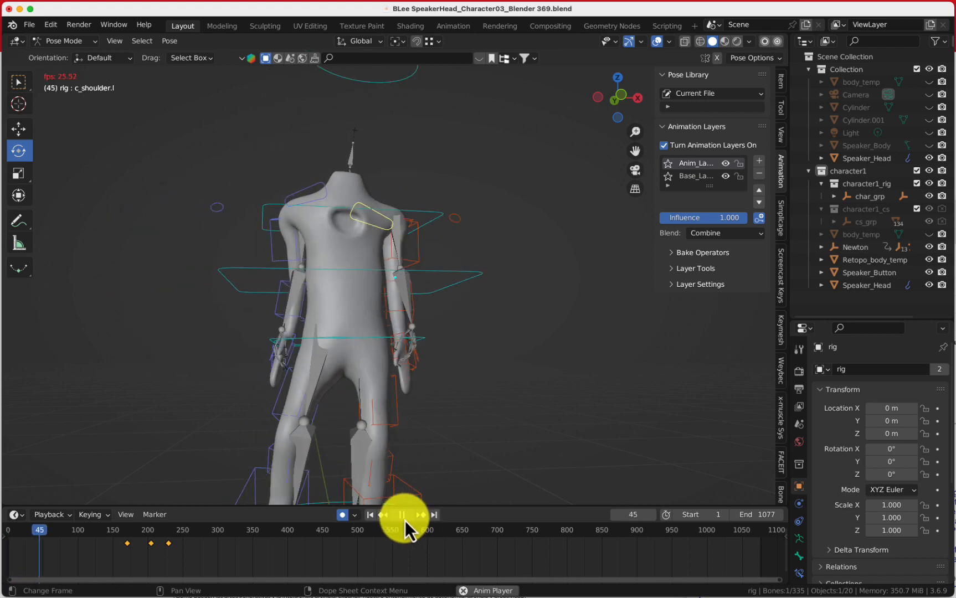
click(656, 41)
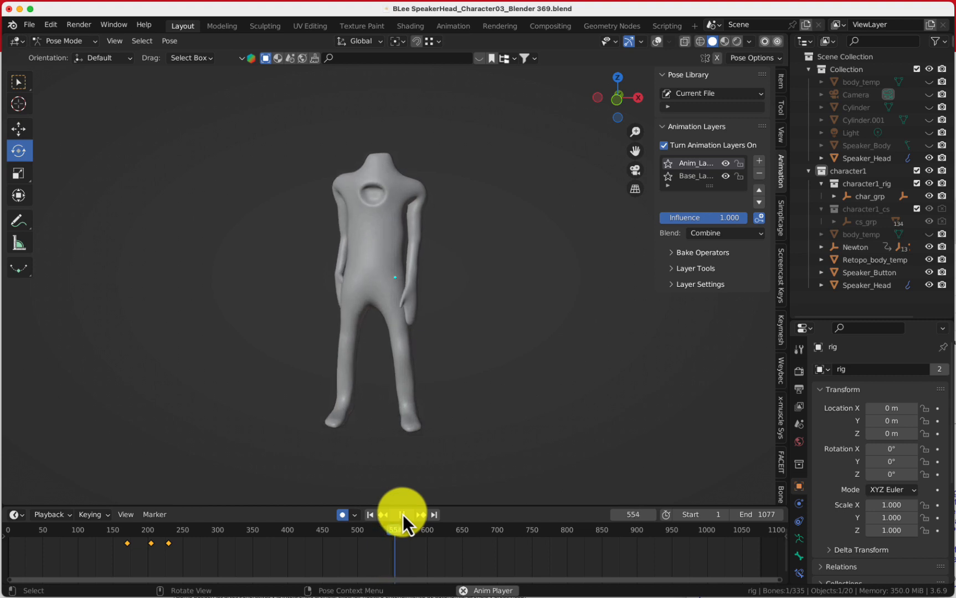
click(403, 514)
drag(392, 532, 370, 533)
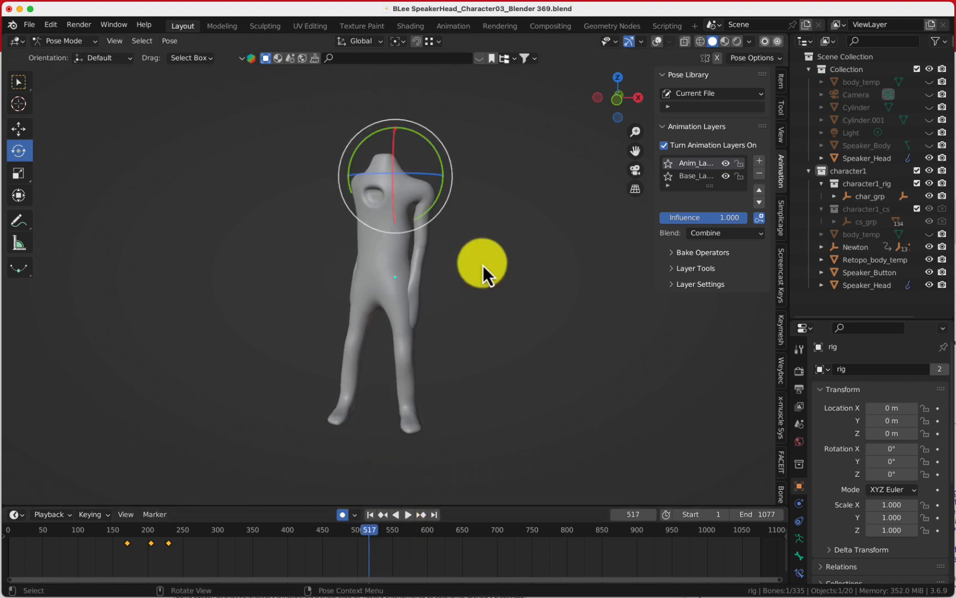
click(658, 42)
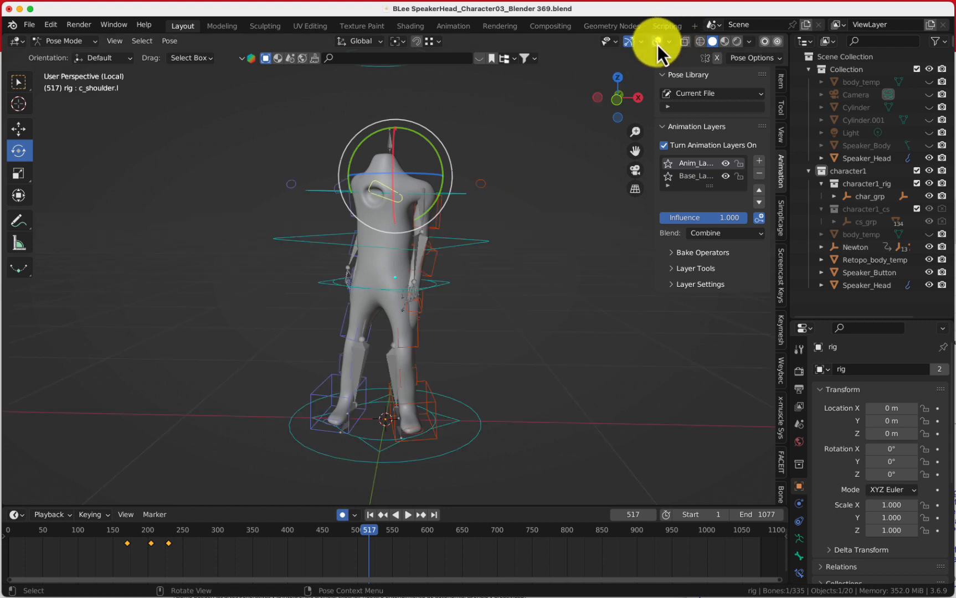
Rotate the left hand FK control at frames 517 and 798
click(427, 304)
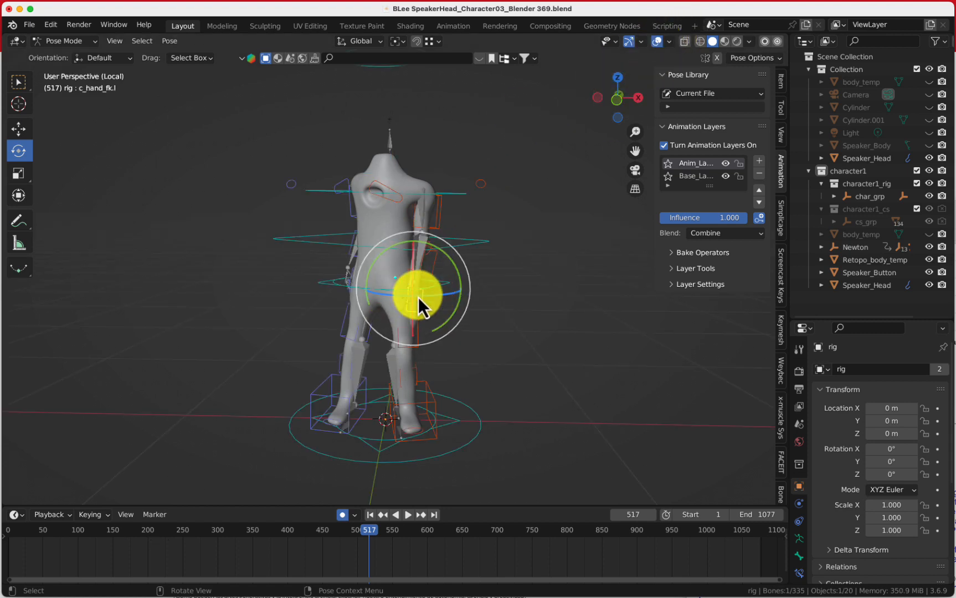
mouse_move(425, 306)
mouse_down()
mouse_move(442, 281)
mouse_move(428, 310)
mouse_move(439, 296)
mouse_up()
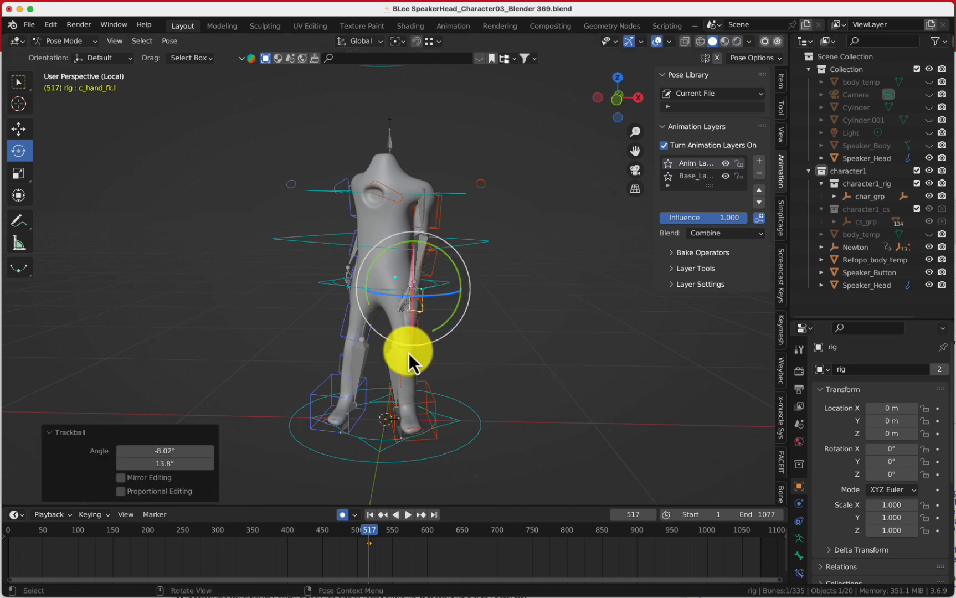
drag(369, 539, 566, 531)
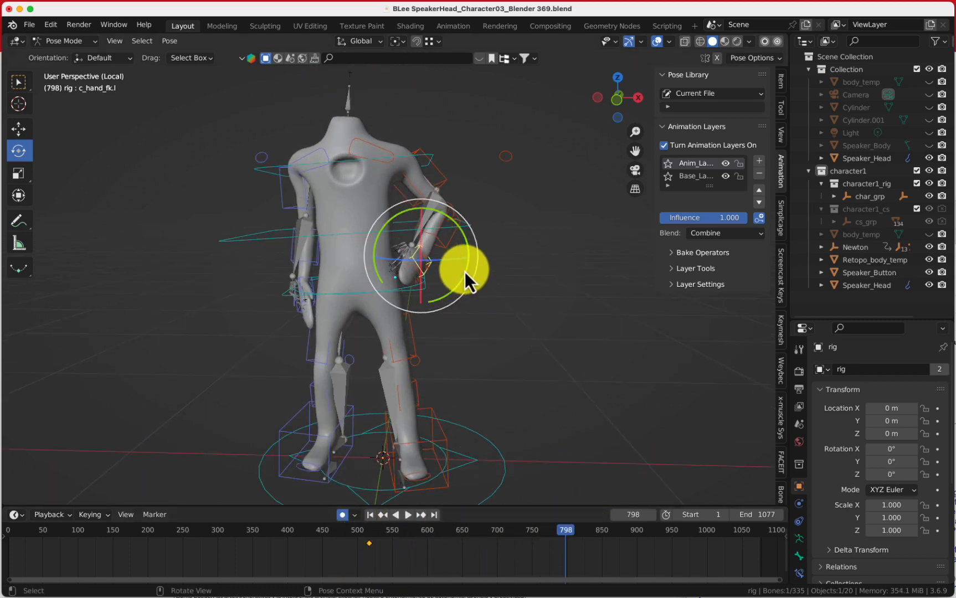
drag(464, 273, 459, 276)
Rotate the left forearm FK control at frame 798
click(474, 216)
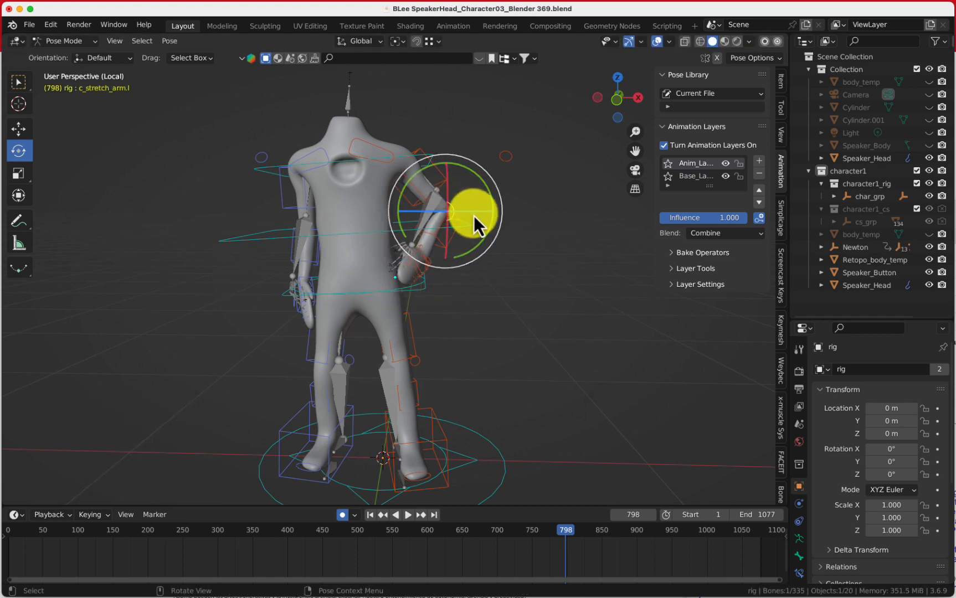
click(454, 238)
key(r)
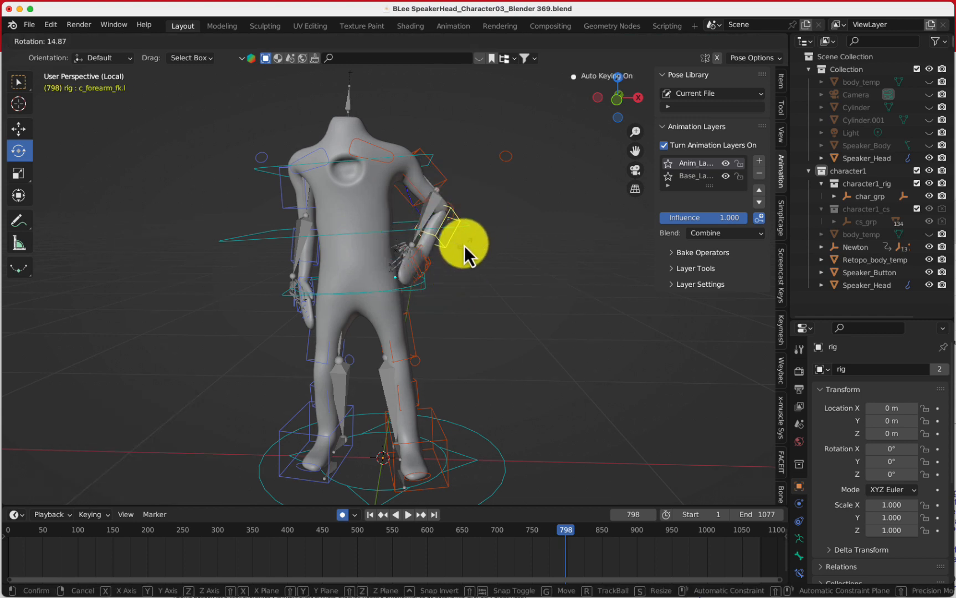
click(486, 221)
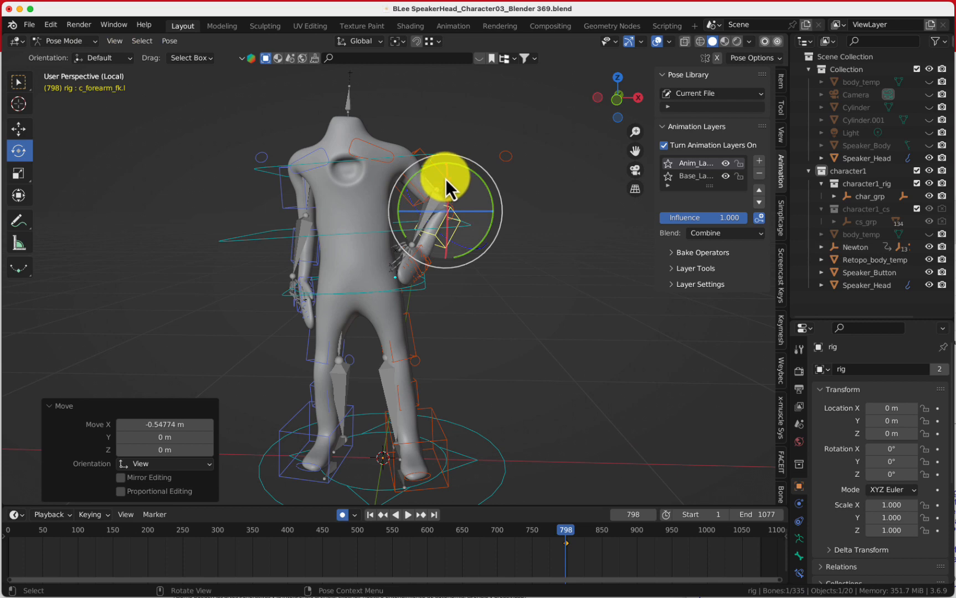
Rotate the left upper arm FK control at frame 798, checking it from a top view
click(446, 179)
key(r)
click(511, 232)
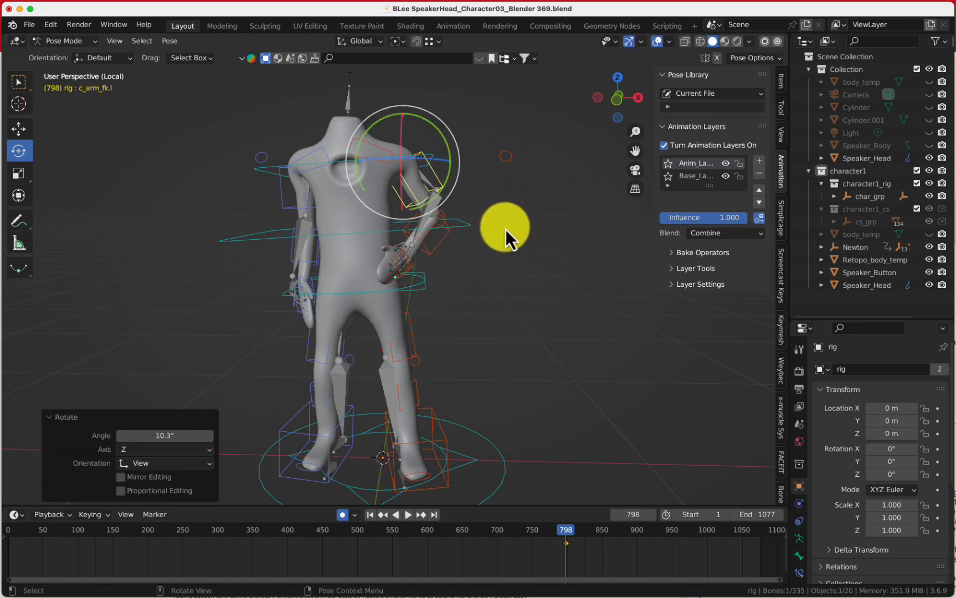
middle_drag(505, 230, 460, 180)
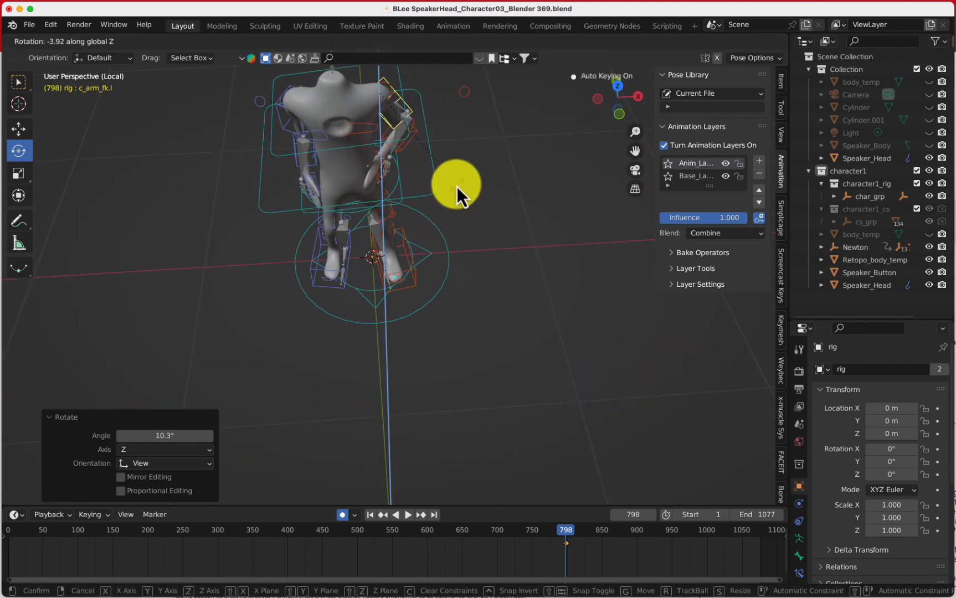
click(451, 193)
key(r)
click(457, 181)
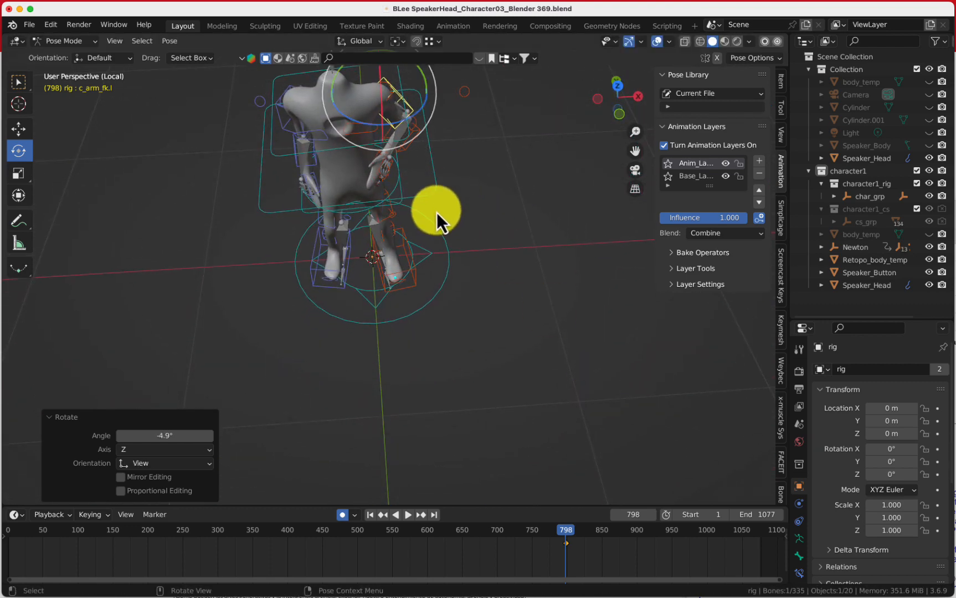
middle_drag(436, 212, 433, 251)
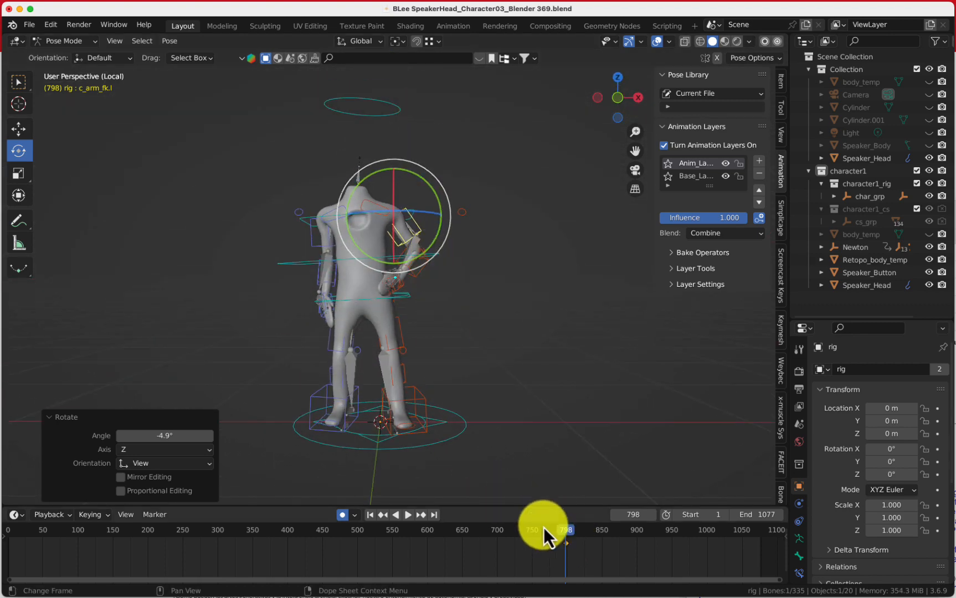
Play back, stop near frame 730, and rotate the left upper arm FK control about -13°
key(space)
drag(551, 529, 517, 536)
key(space)
key(r)
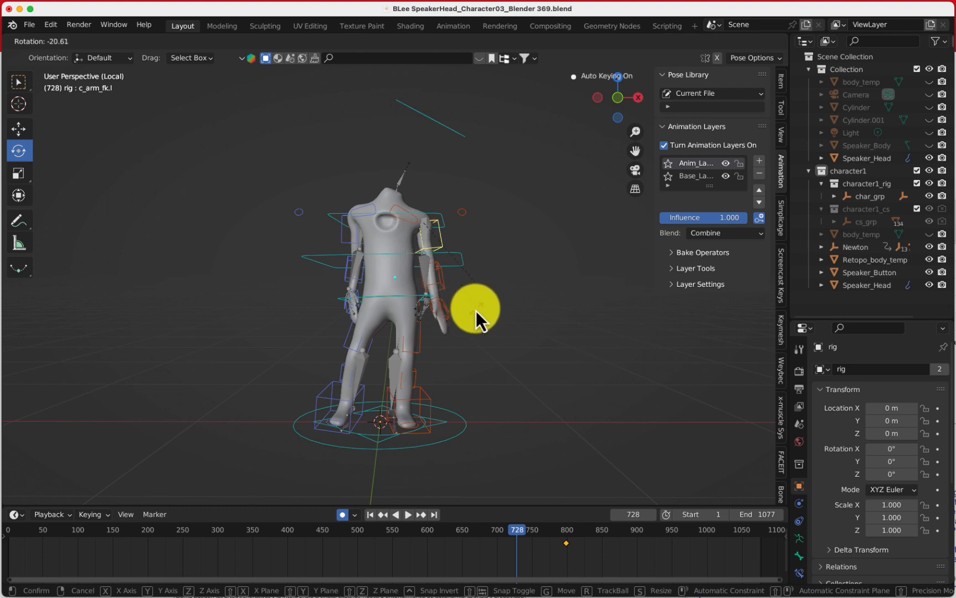
click(478, 309)
Play back, stop at frame 841, and trackball-rotate the left upper arm FK control
key(space)
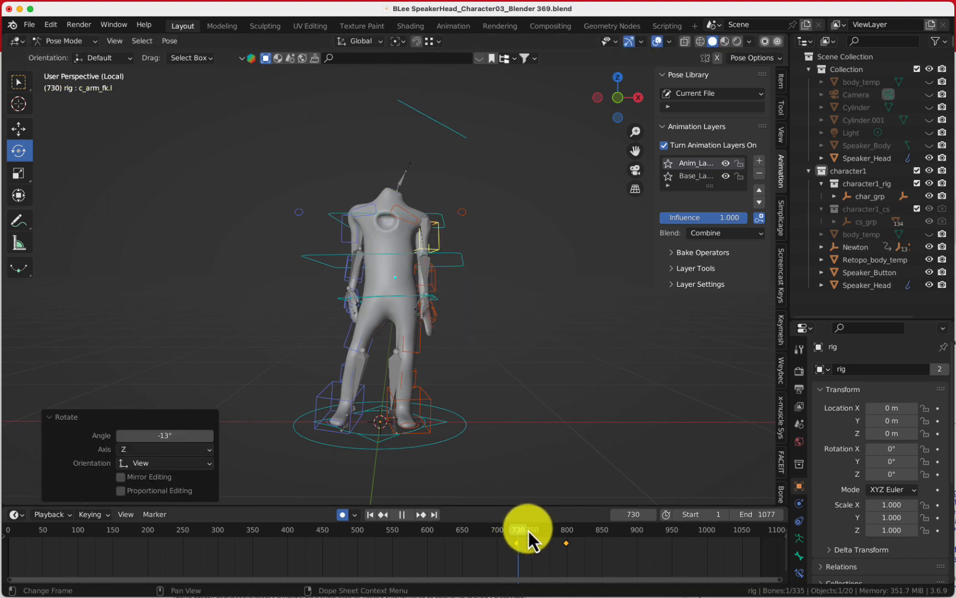
drag(557, 533, 596, 534)
key(space)
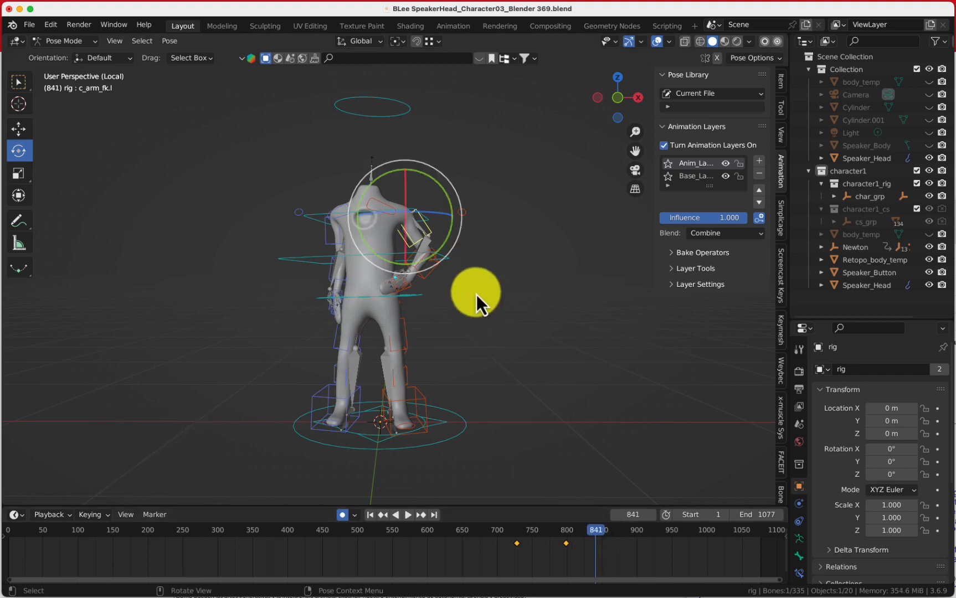
key(r)
key(r)
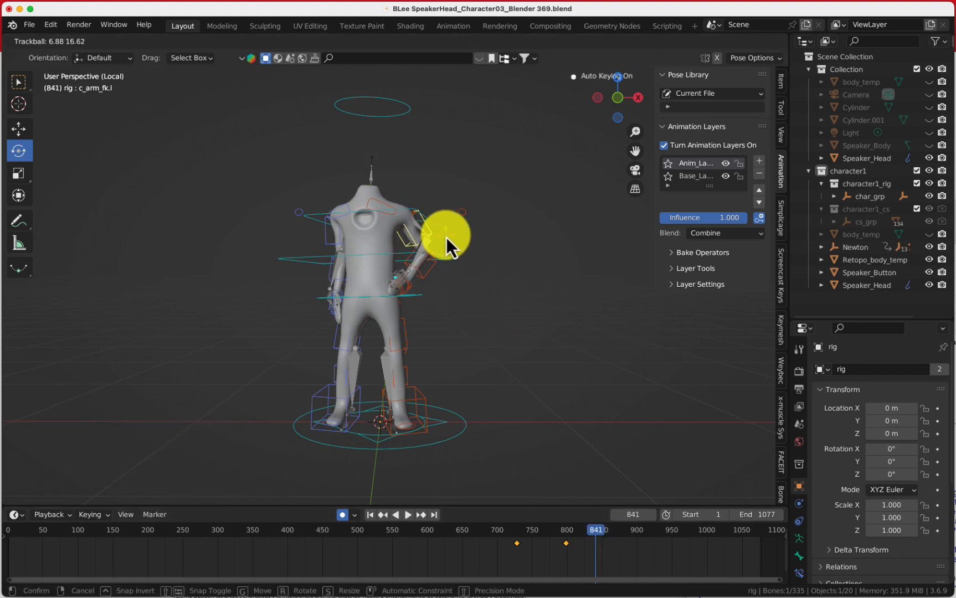
click(439, 229)
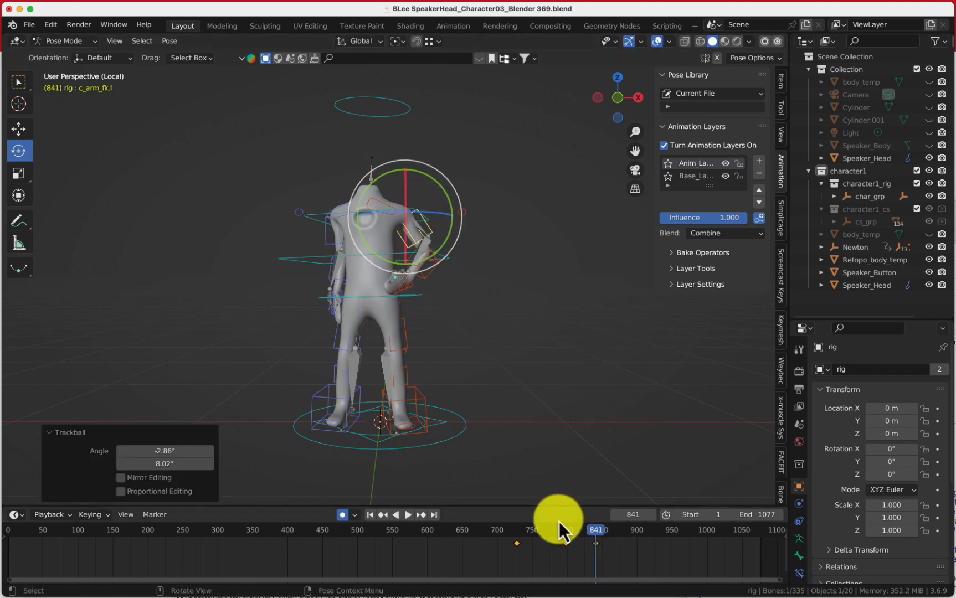
drag(602, 530, 311, 544)
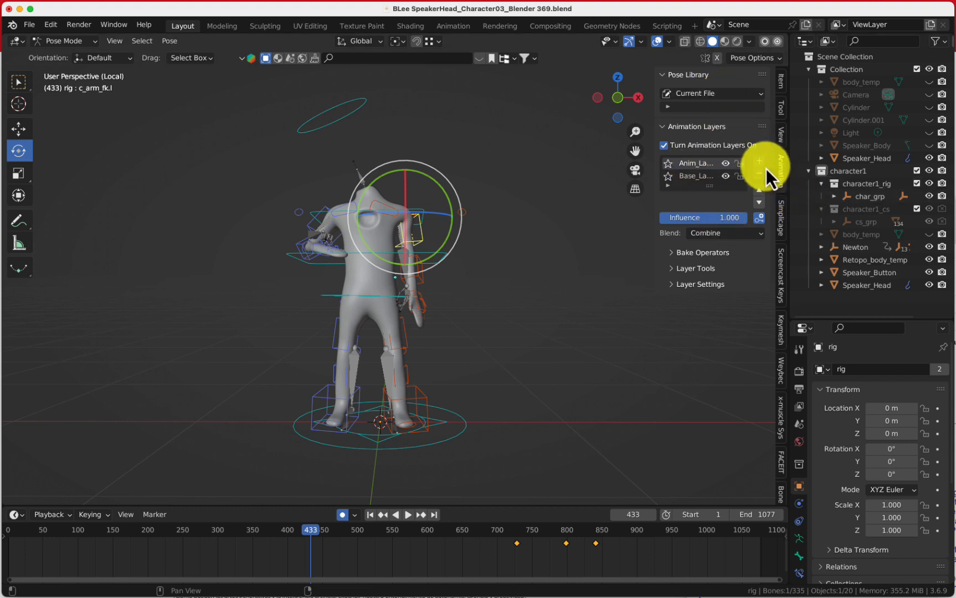
click(79, 42)
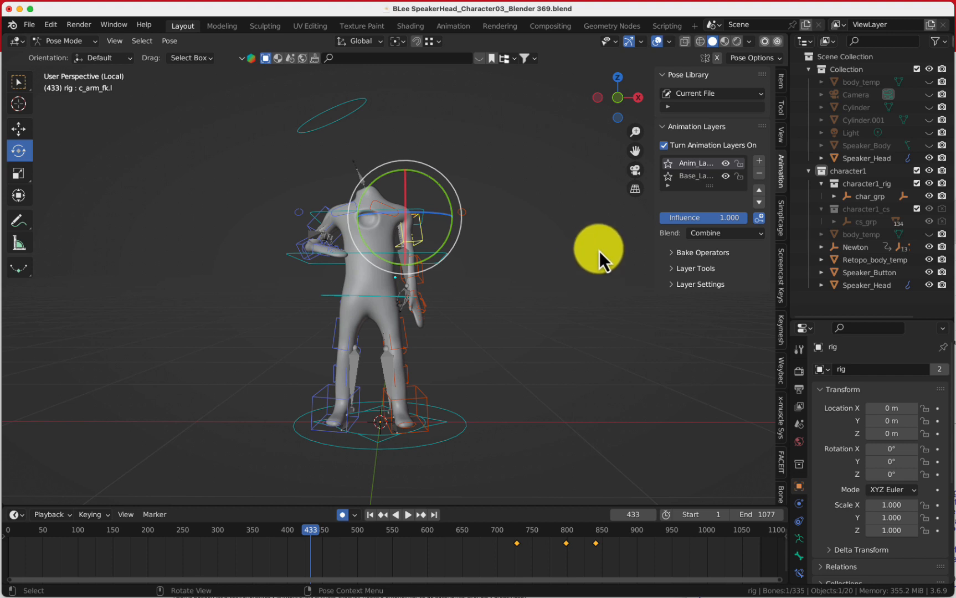
click(66, 42)
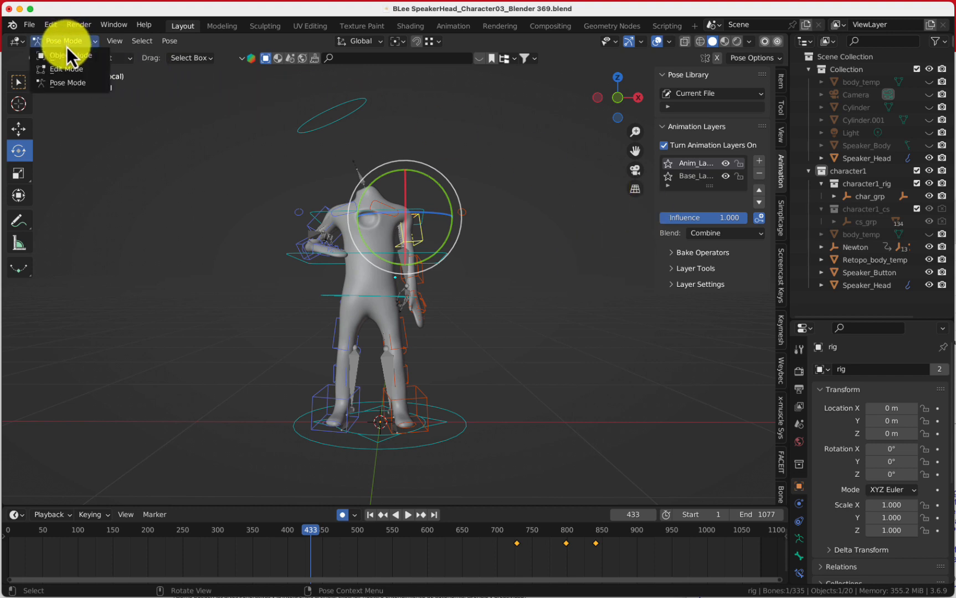
click(67, 46)
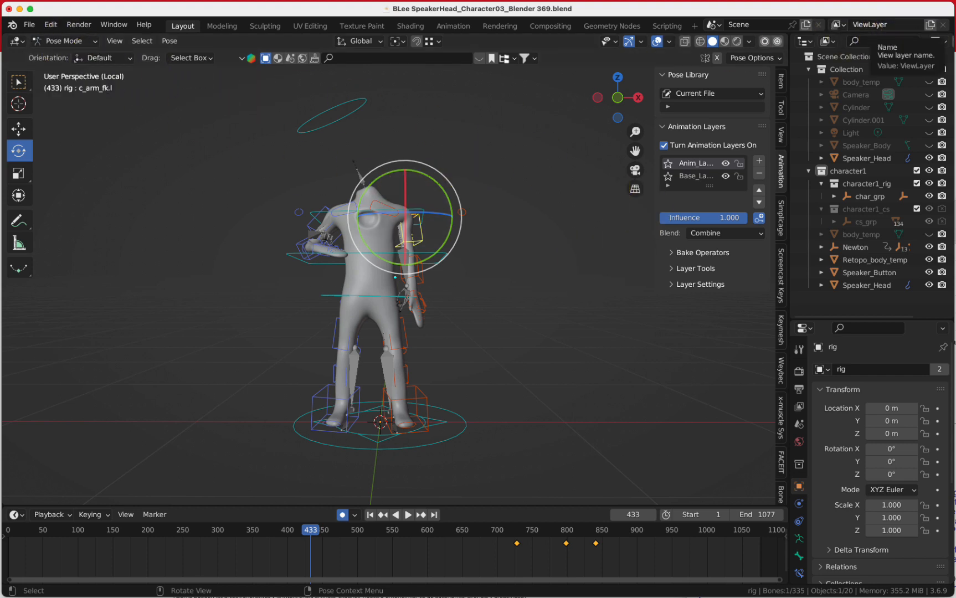